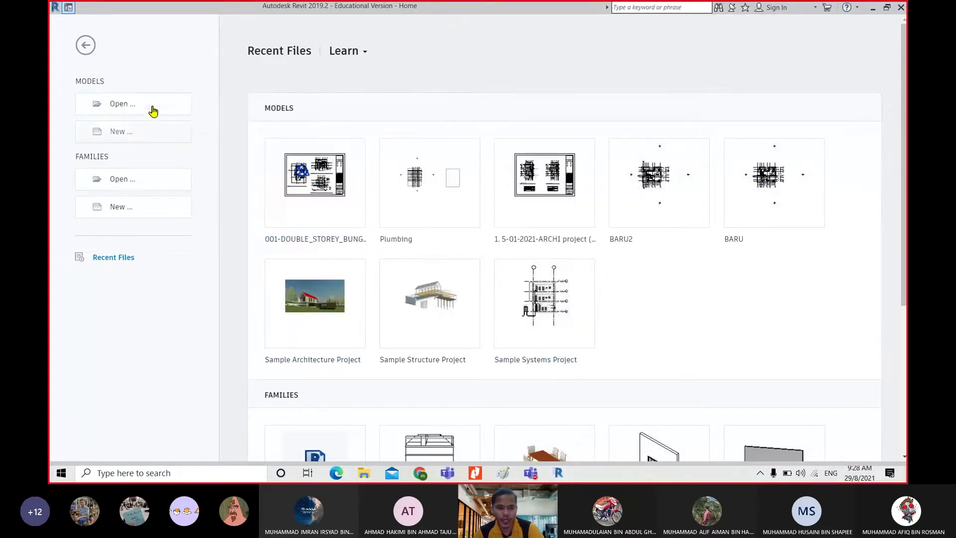
Create a new project from the Structural Analysis-DefaultMetric template in the Malaysia template folder
click(119, 132)
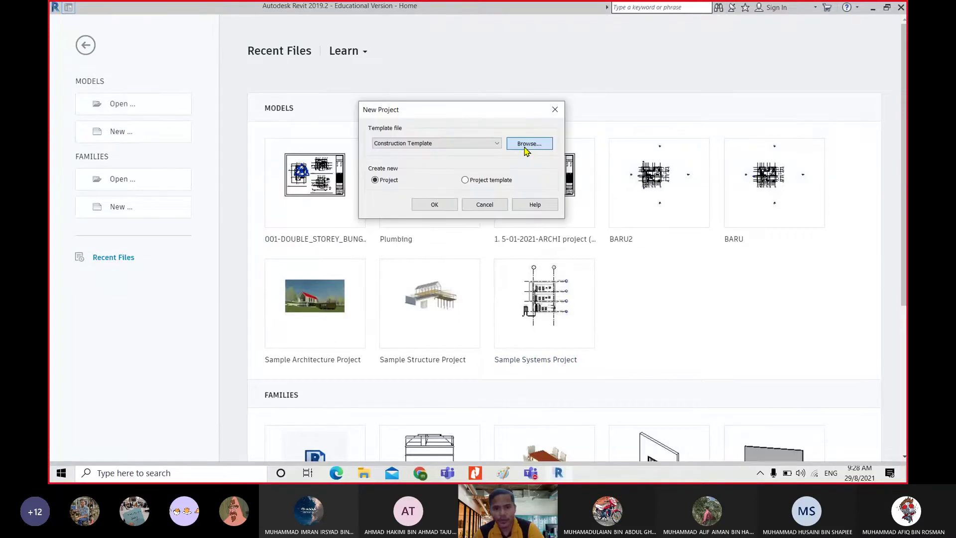
click(527, 146)
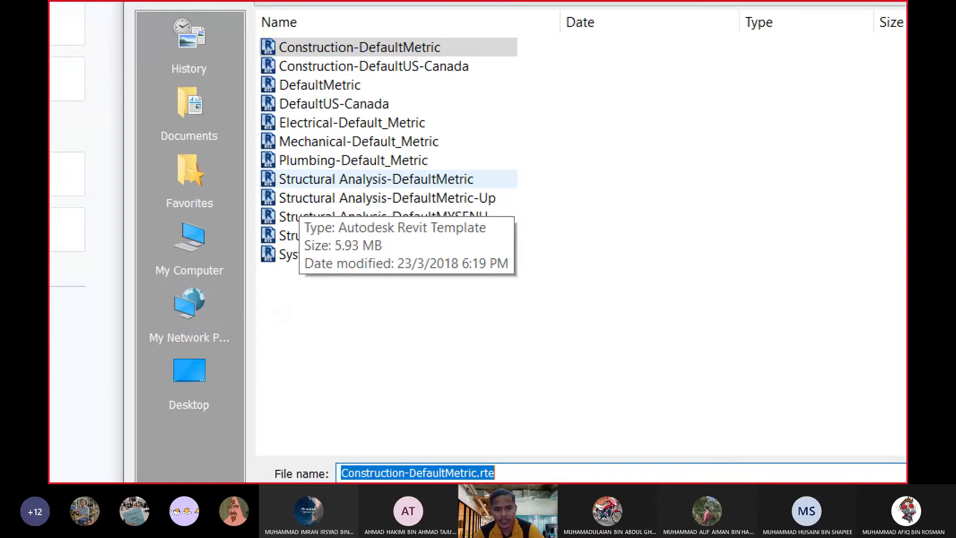
mouse_move(391, 182)
mouse_down()
mouse_move(287, 193)
mouse_move(470, 155)
mouse_move(491, 183)
mouse_up()
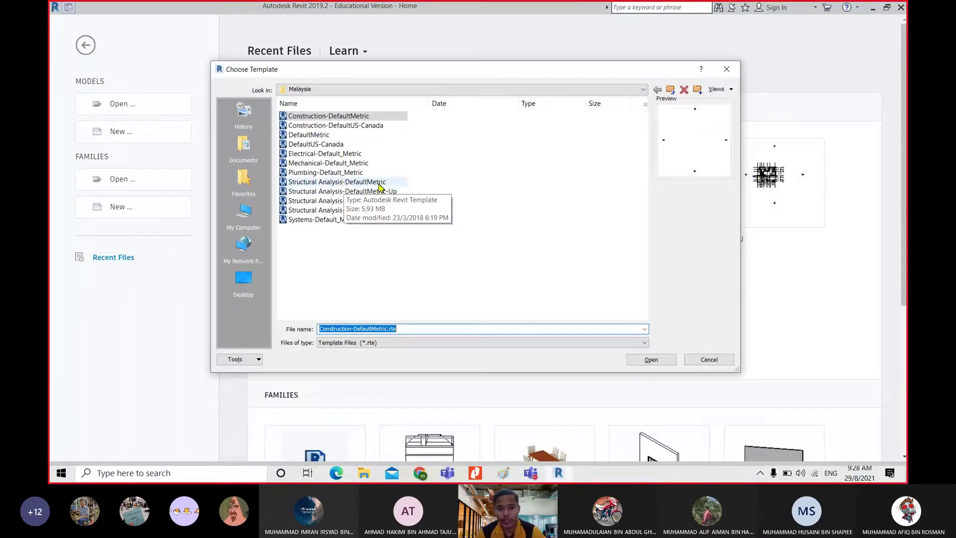
double_click(340, 182)
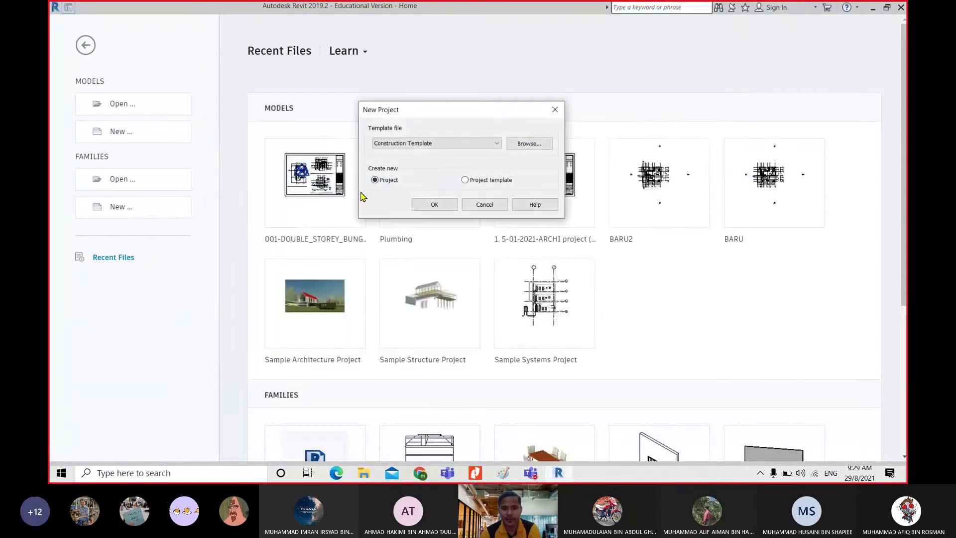
click(439, 206)
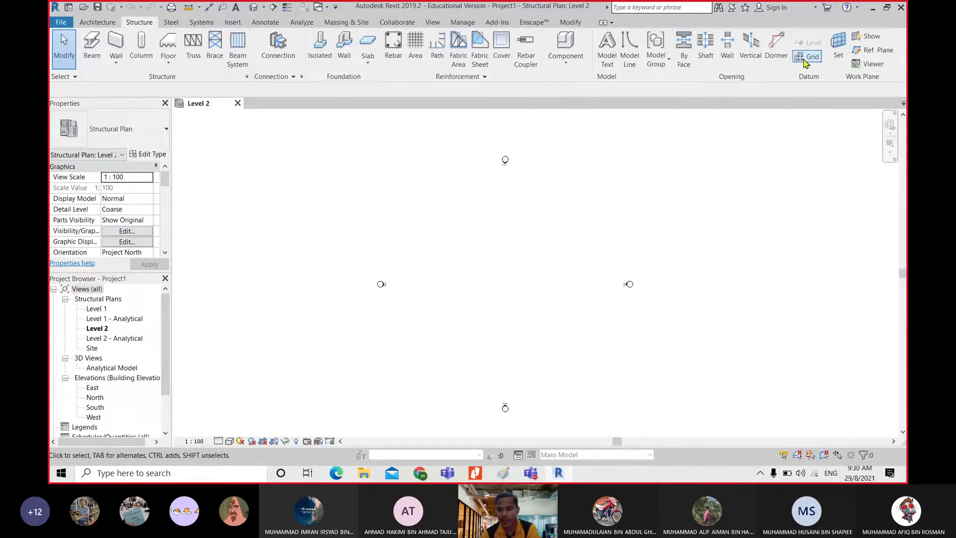
Draw the first horizontal grid line across the upper part of the Level 2 plan, between the elevation markers
key(g)
key(r)
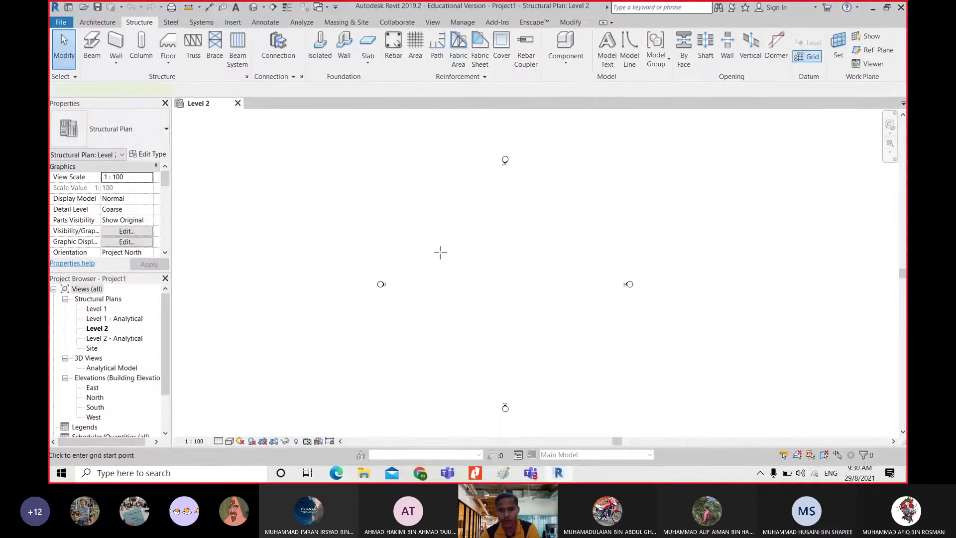
click(429, 248)
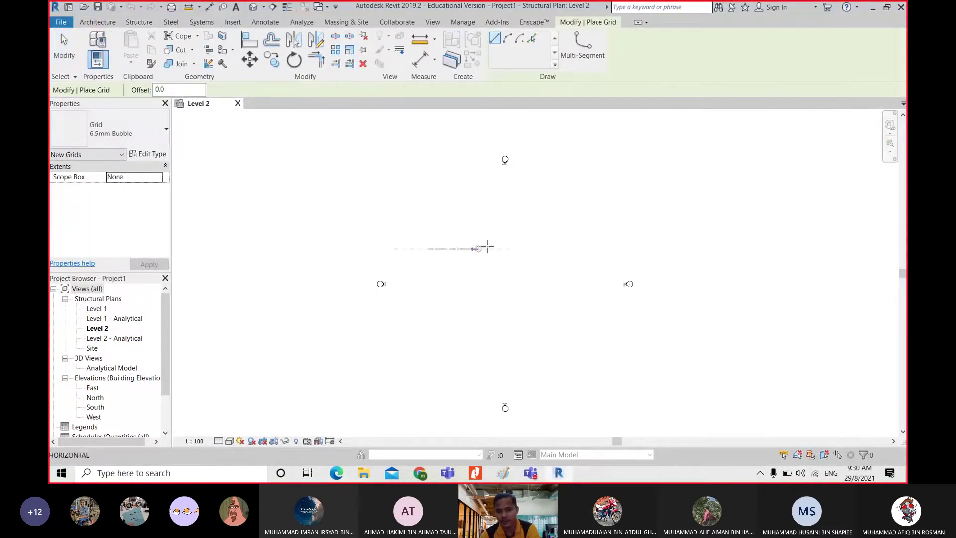
click(602, 248)
Draw a second horizontal grid line 1500 mm below grid 1, with both ends aligned to it
scroll(430, 254, up, 3)
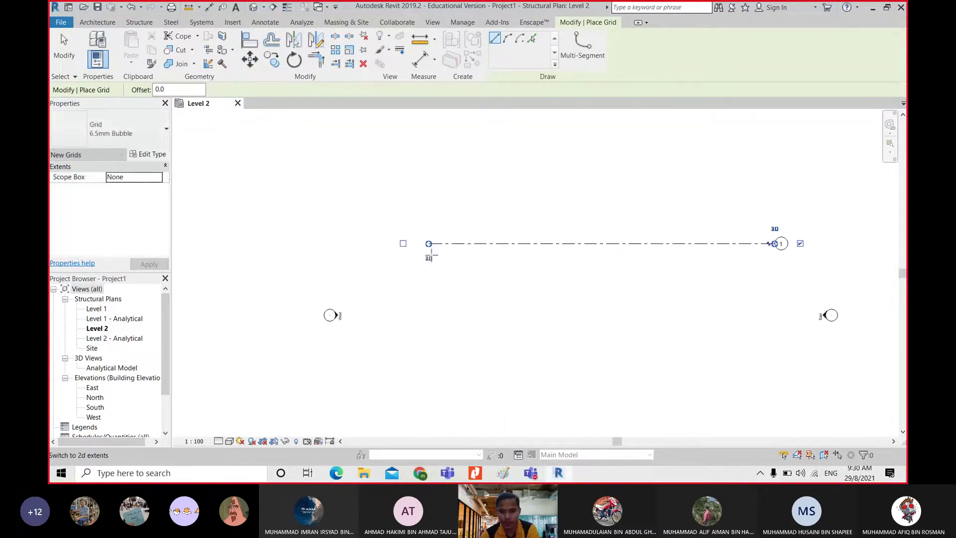
scroll(432, 246, up, 3)
scroll(437, 253, up, 2)
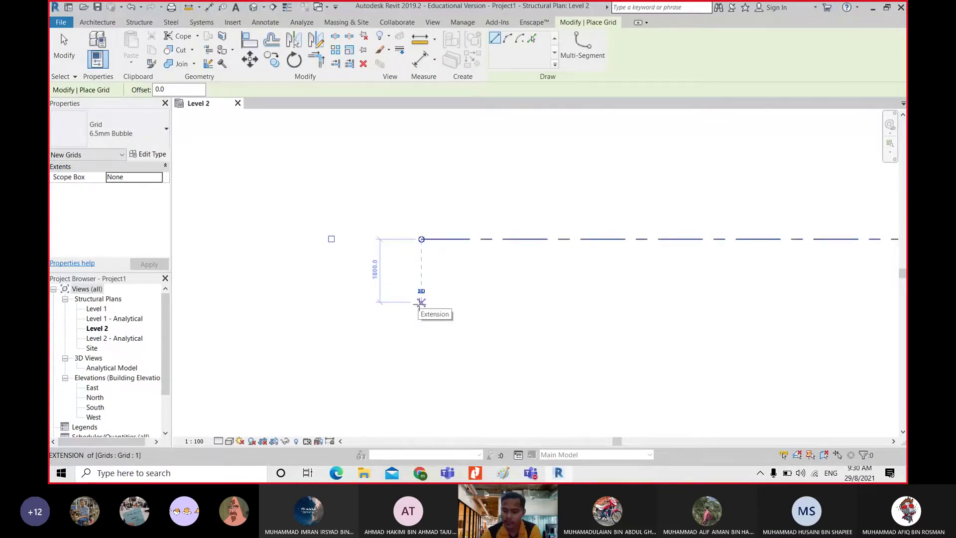
text(150)
key(Return)
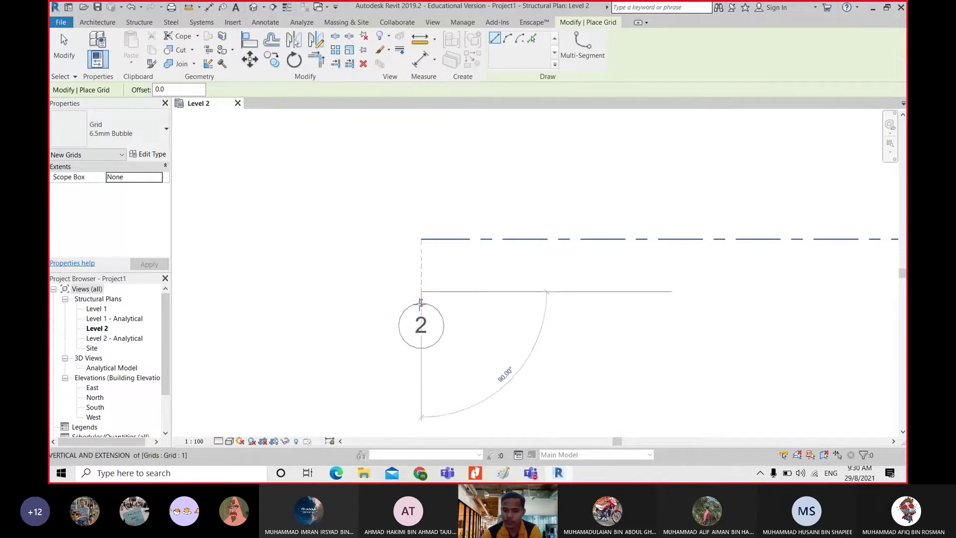
scroll(605, 304, down, 2)
scroll(606, 306, down, 2)
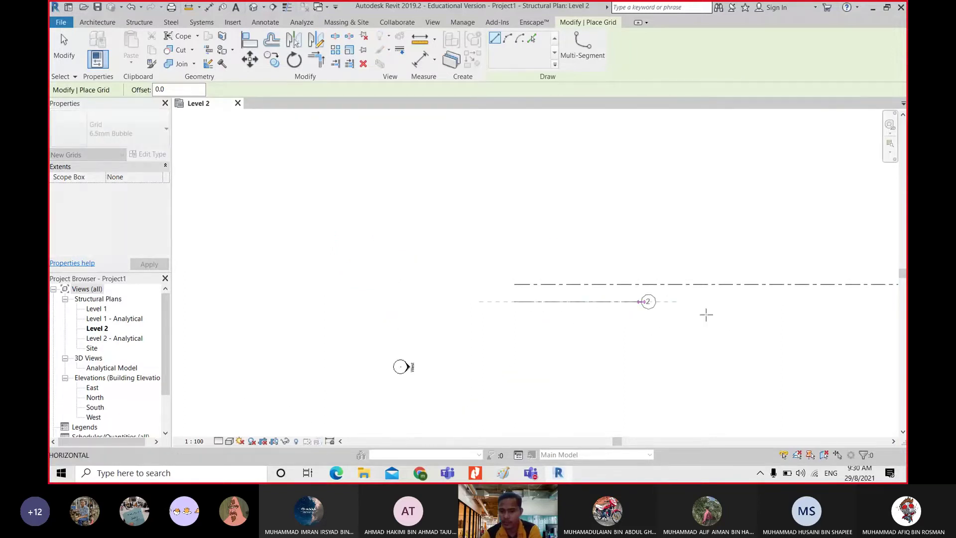
middle_drag(742, 313, 607, 292)
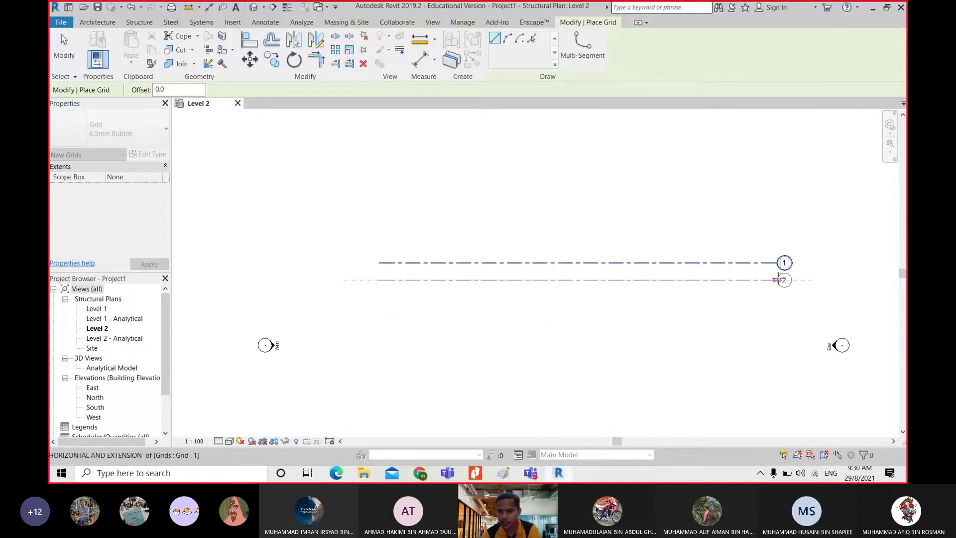
click(778, 280)
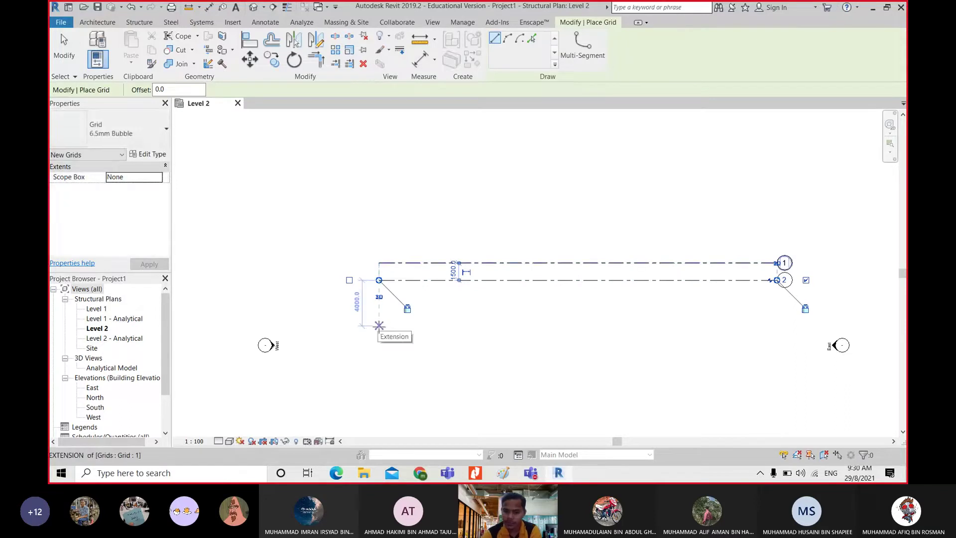
Draw a third horizontal grid line 2000 mm below grid 2, with both ends aligned to the grids above
text(2000)
key(Return)
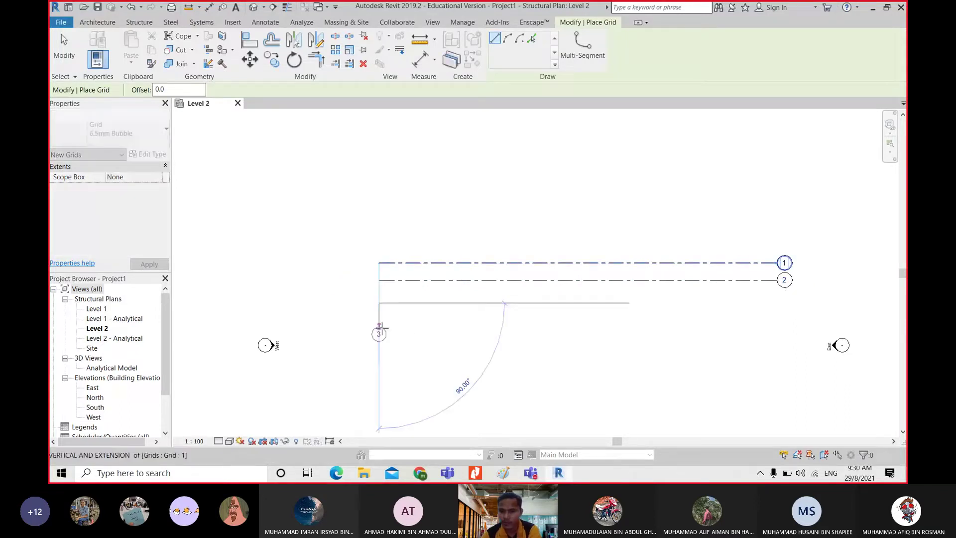
click(778, 303)
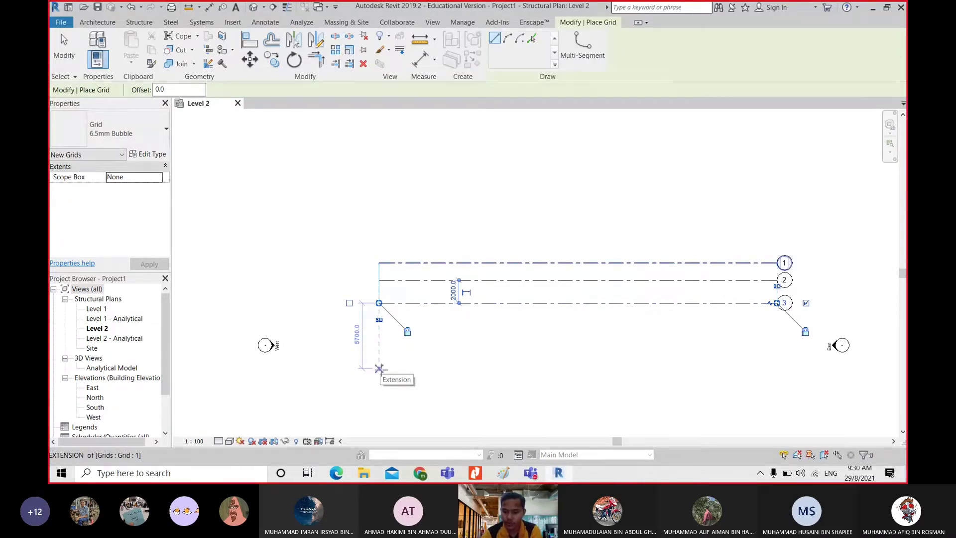
Draw a fourth horizontal grid line 3000 mm below grid 3, and a vertical grid line crossing all four near their bubble-free ends
text(300)
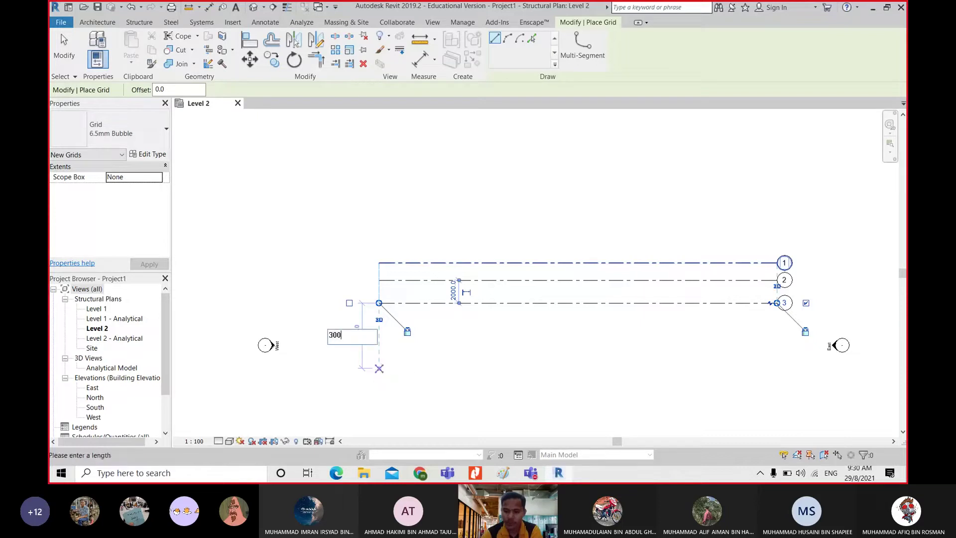
text(0)
key(Return)
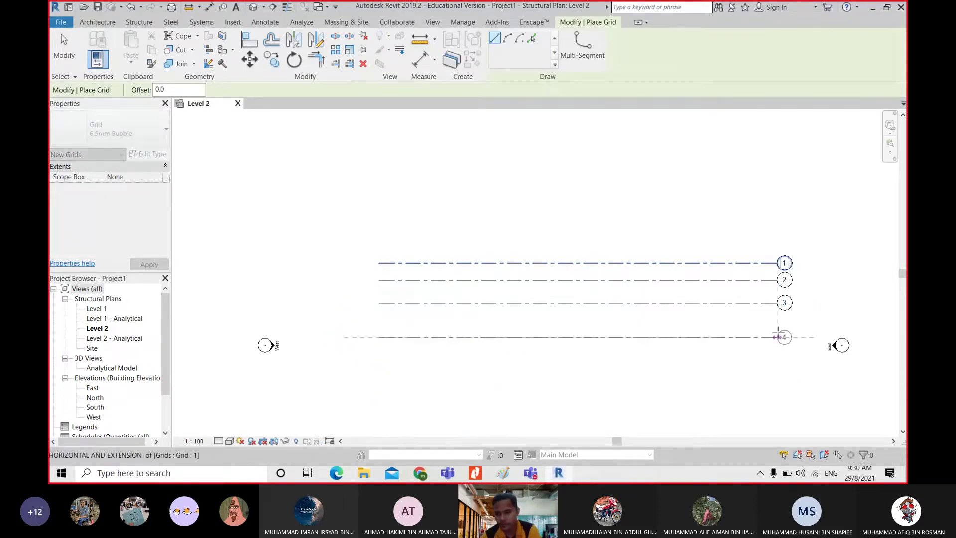
click(777, 337)
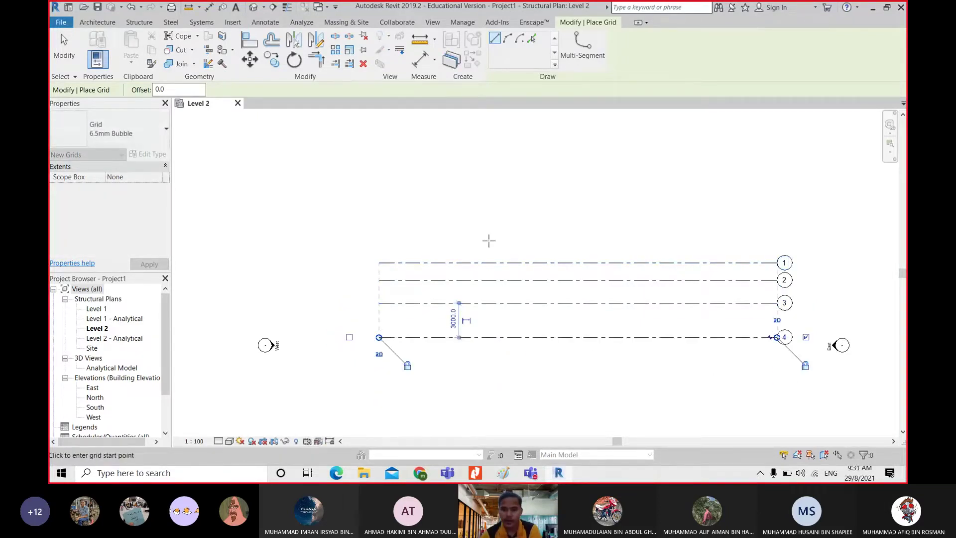
click(480, 206)
click(479, 418)
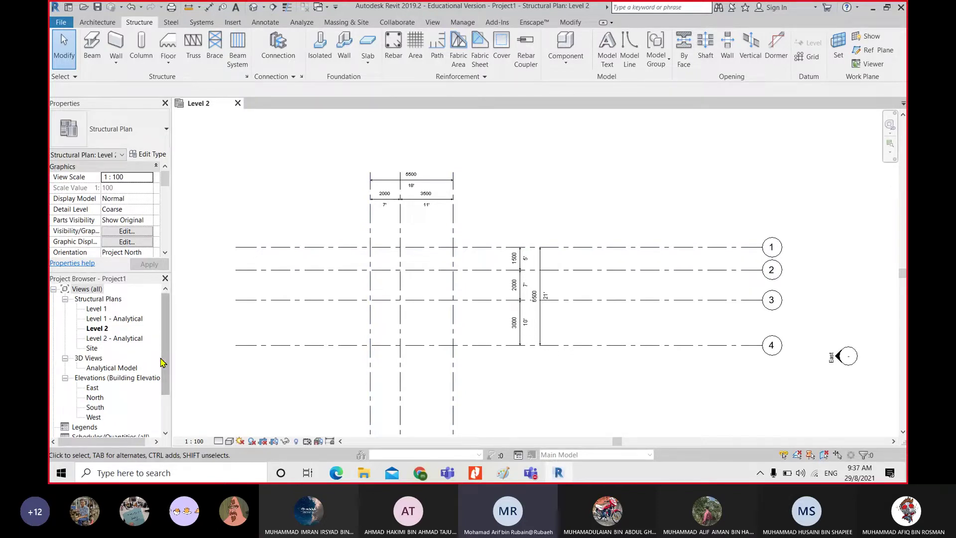
Open the East building elevation to show the grids and levels
scroll(162, 362, down, 1)
double_click(93, 368)
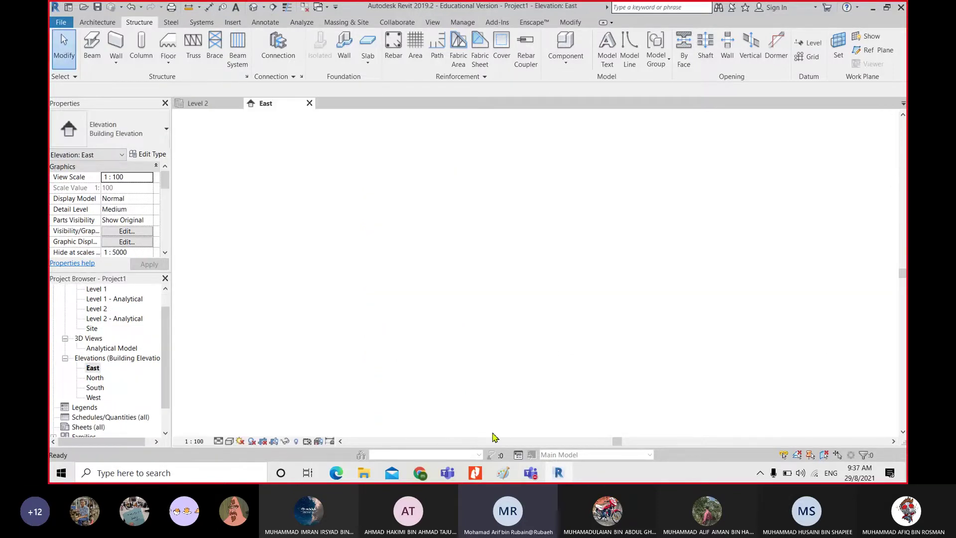
scroll(393, 380, down, 1)
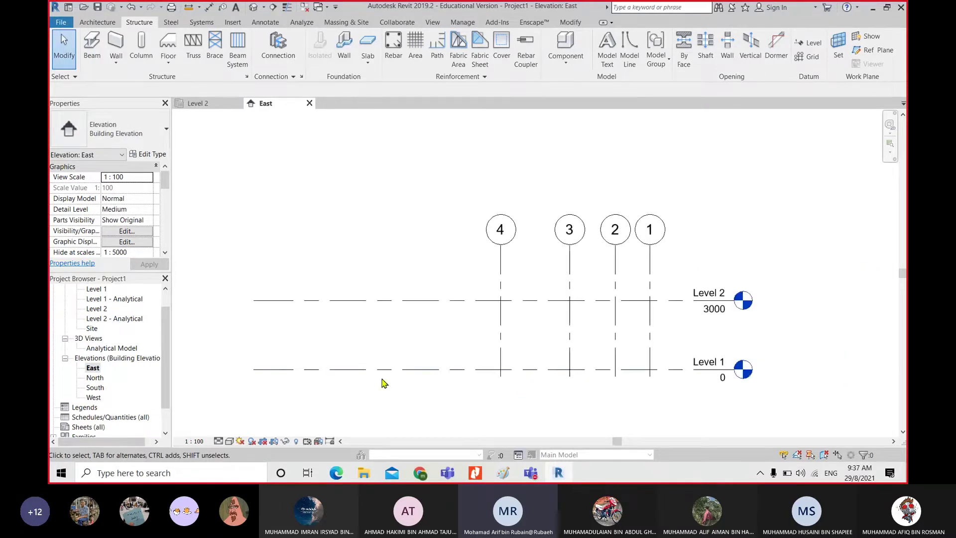
middle_drag(471, 322, 485, 259)
scroll(485, 259, down, 1)
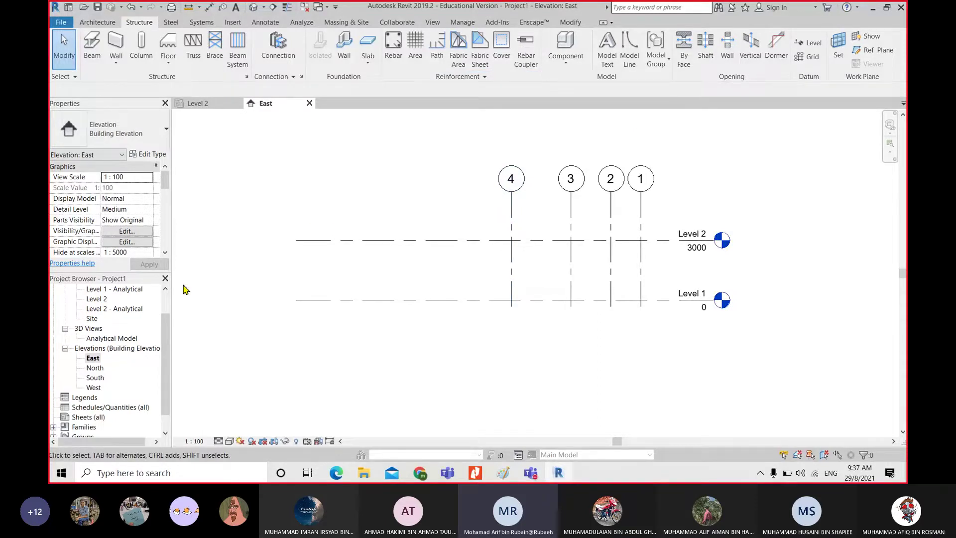
scroll(156, 377, up, 1)
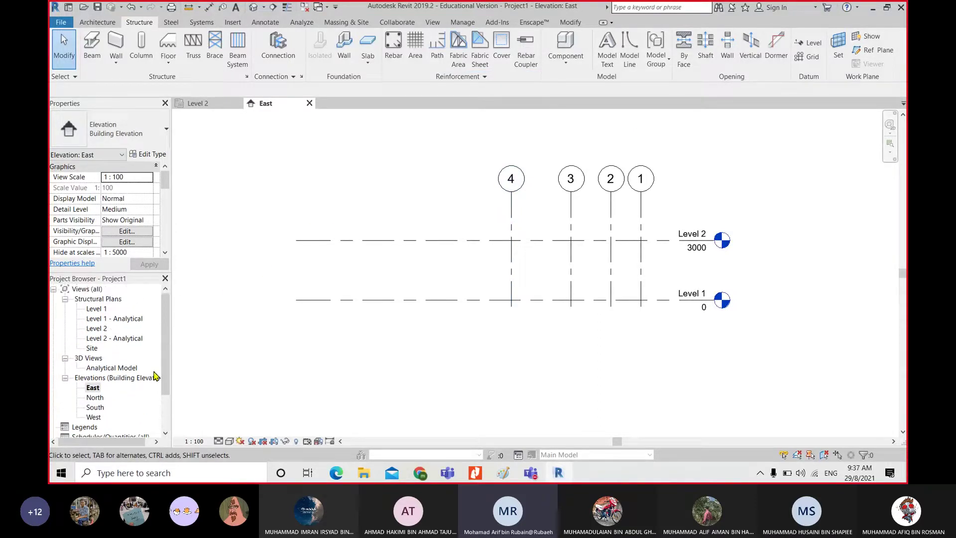
scroll(155, 376, down, 1)
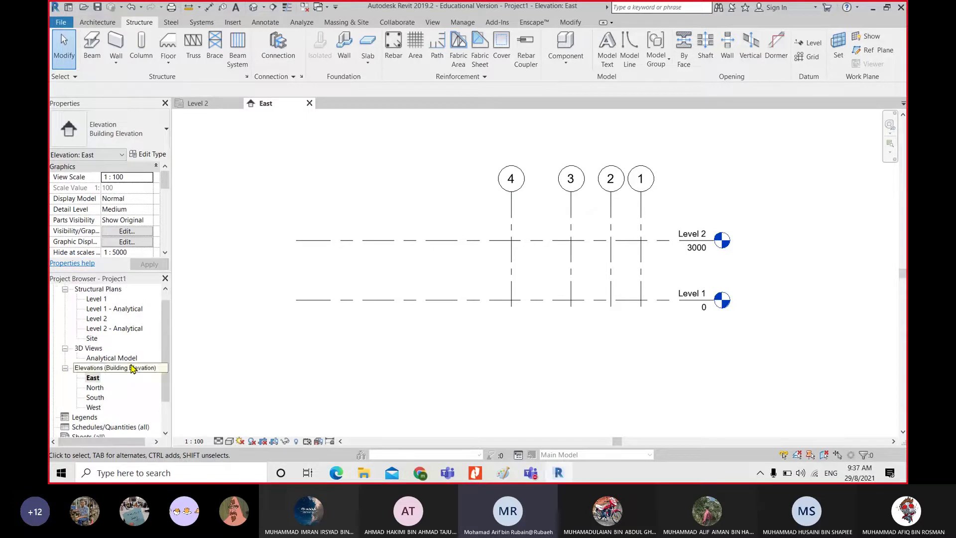
scroll(124, 372, down, 1)
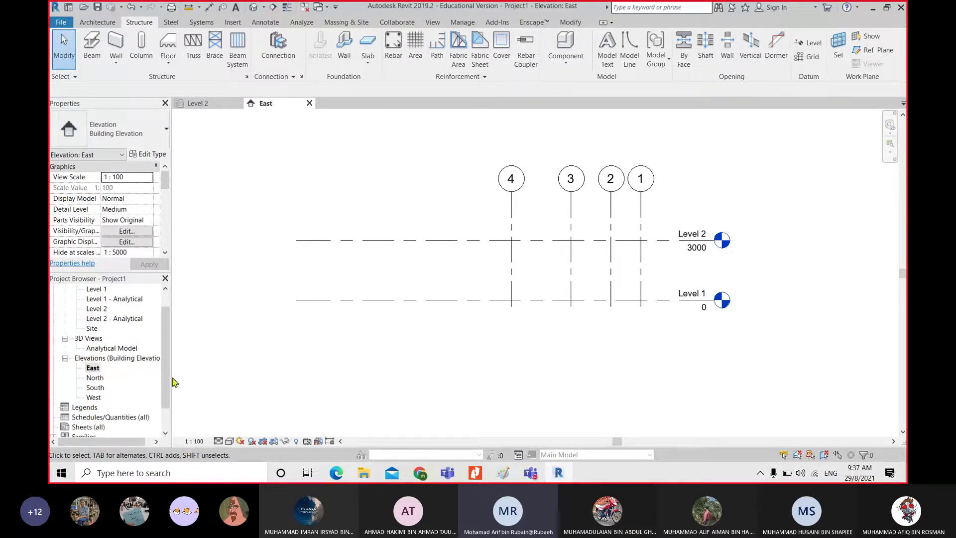
scroll(363, 380, down, 1)
scroll(366, 379, up, 2)
Add a new level about 1900 mm below Level 1, with both ends aligned to the existing levels
middle_drag(434, 351, 480, 318)
scroll(464, 314, up, 1)
scroll(391, 214, down, 1)
middle_drag(429, 241, 384, 240)
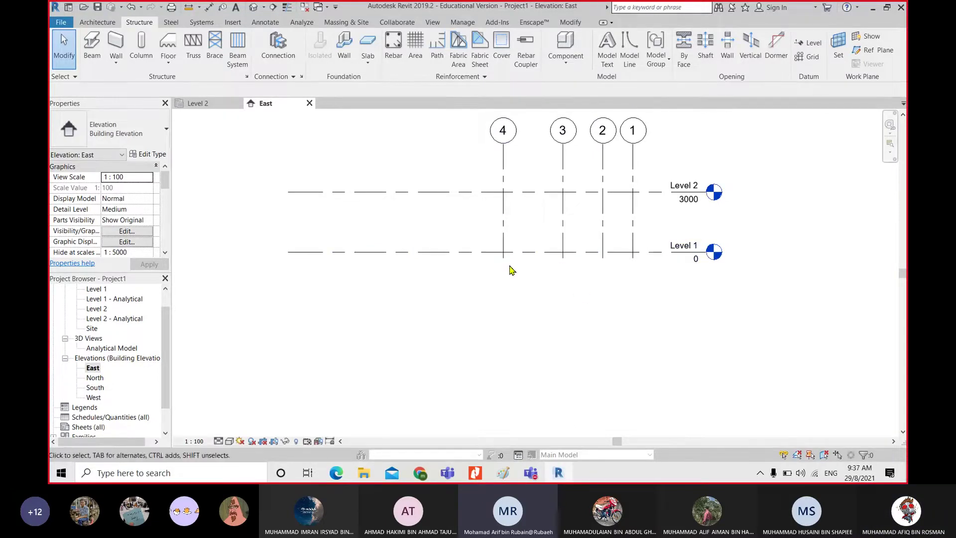
click(808, 43)
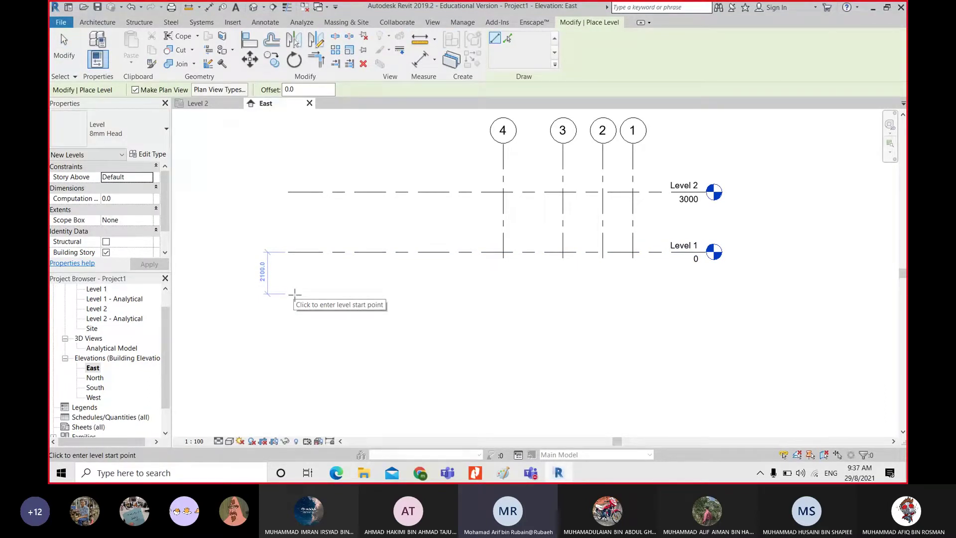
click(294, 290)
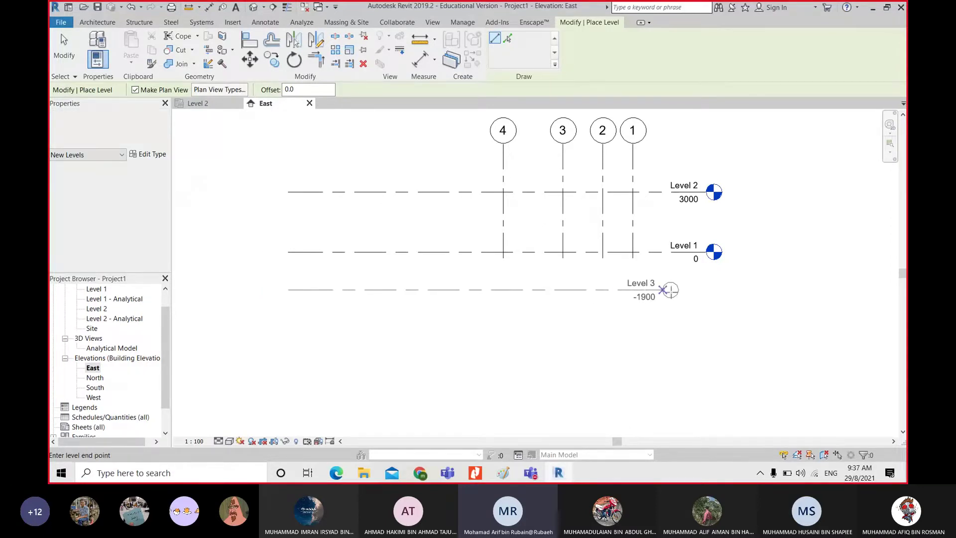
click(706, 290)
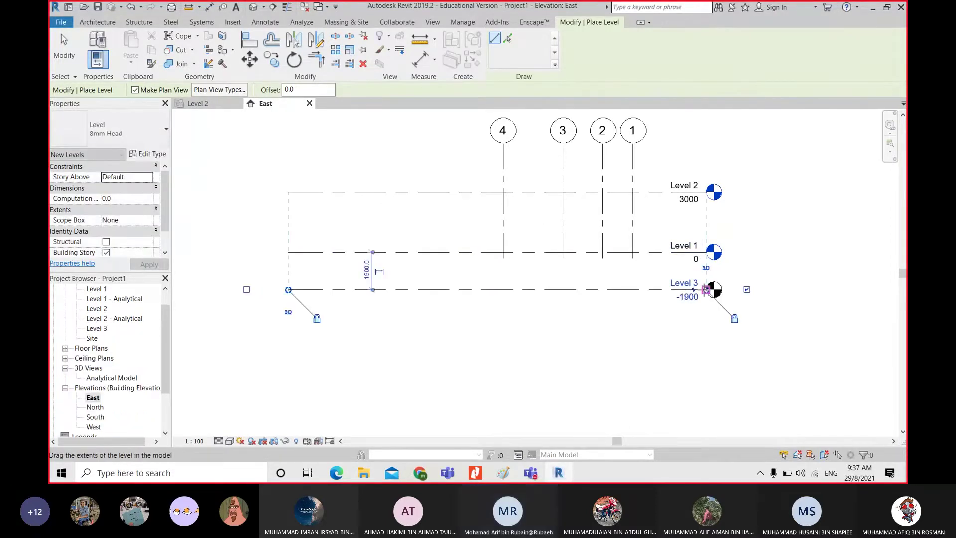
scroll(706, 297, up, 2)
scroll(685, 336, down, 3)
key(Escape)
key(Escape)
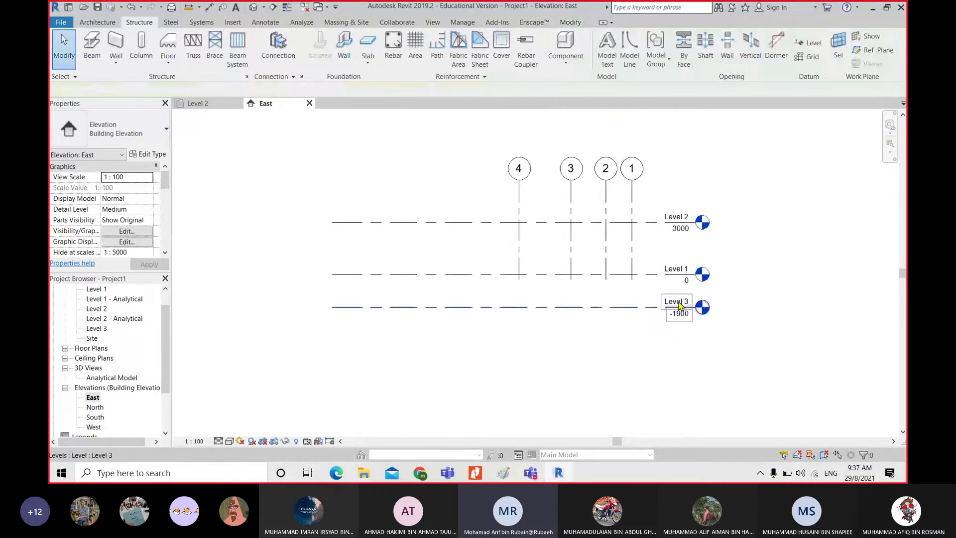
Rename the lowest level as Foundation Level and rename its corresponding views as well
click(679, 304)
click(678, 300)
text(Fo)
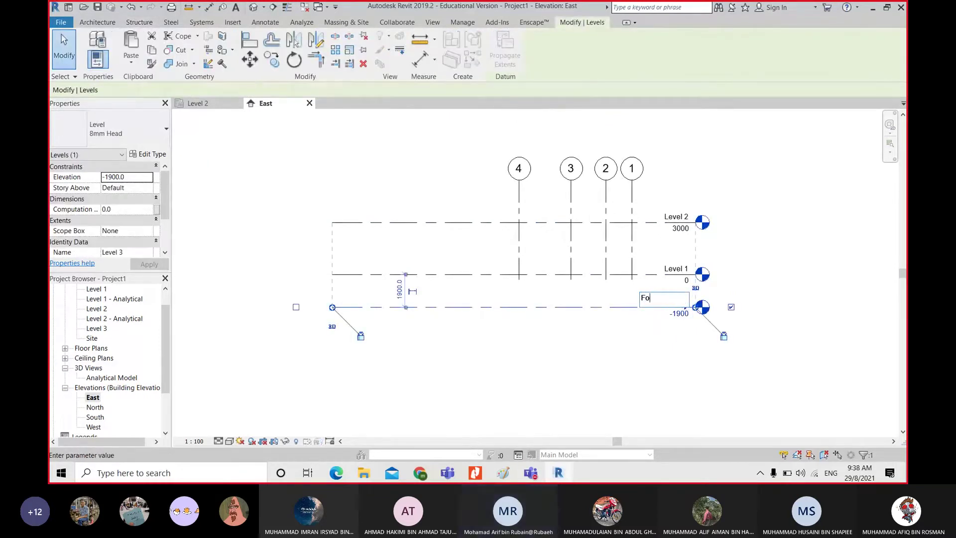
text(undation Level)
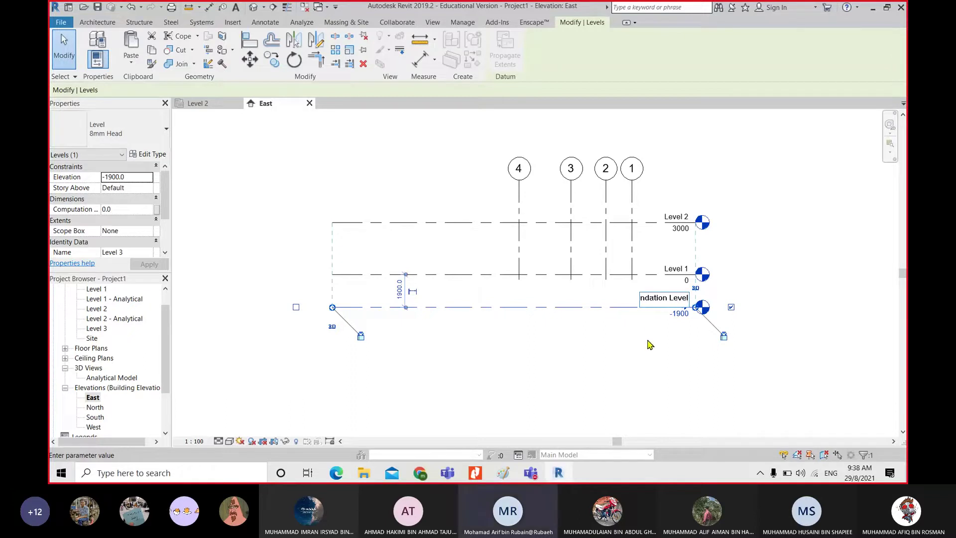
key(Return)
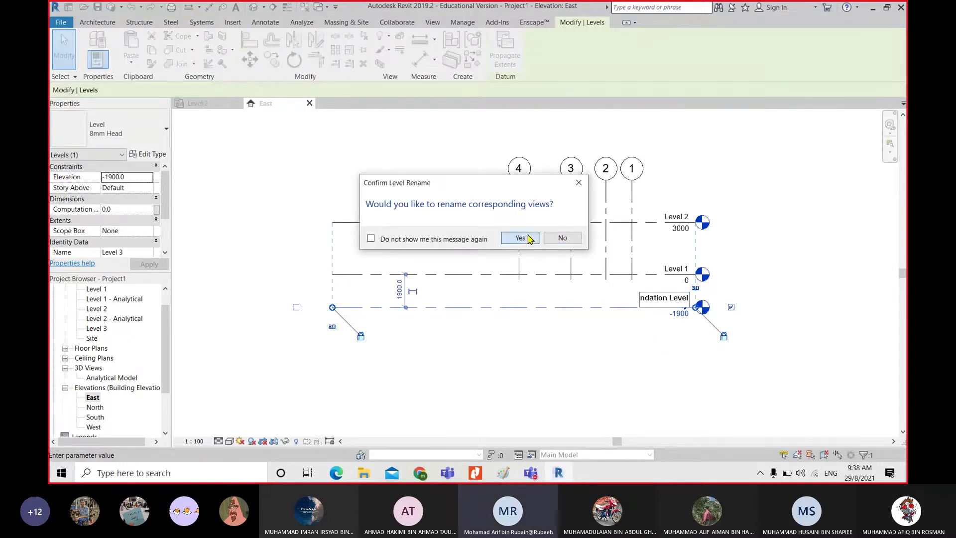
click(530, 240)
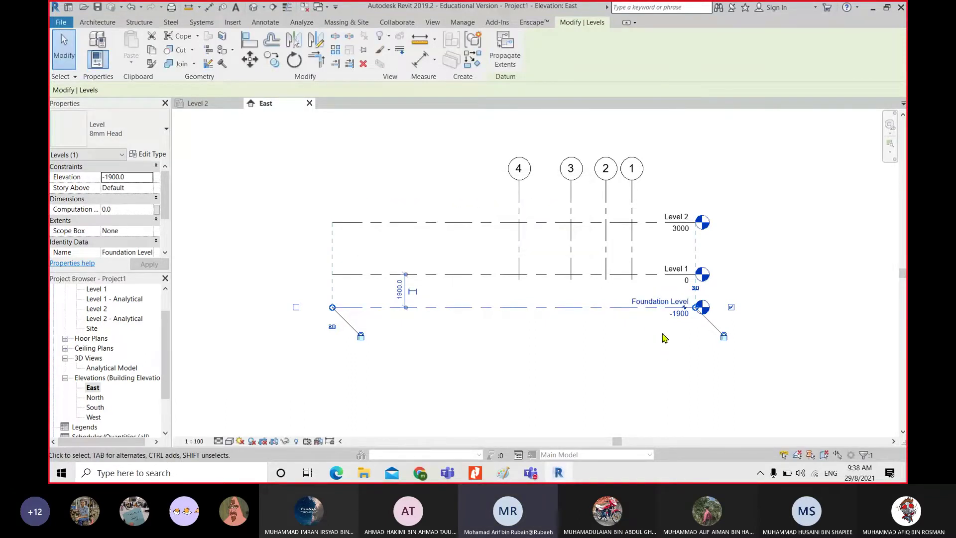
scroll(588, 330, up, 2)
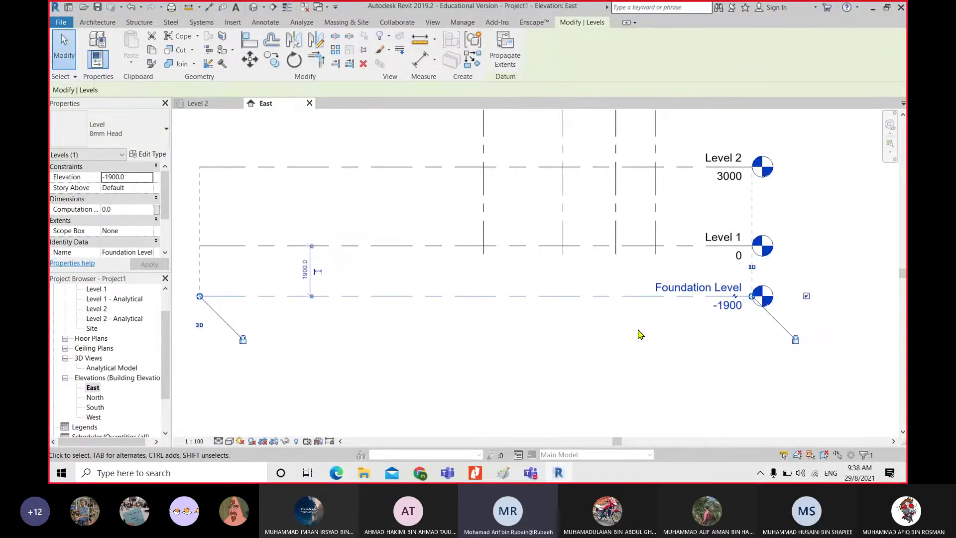
Set the Foundation Level's elevation to -1500 mm
click(728, 309)
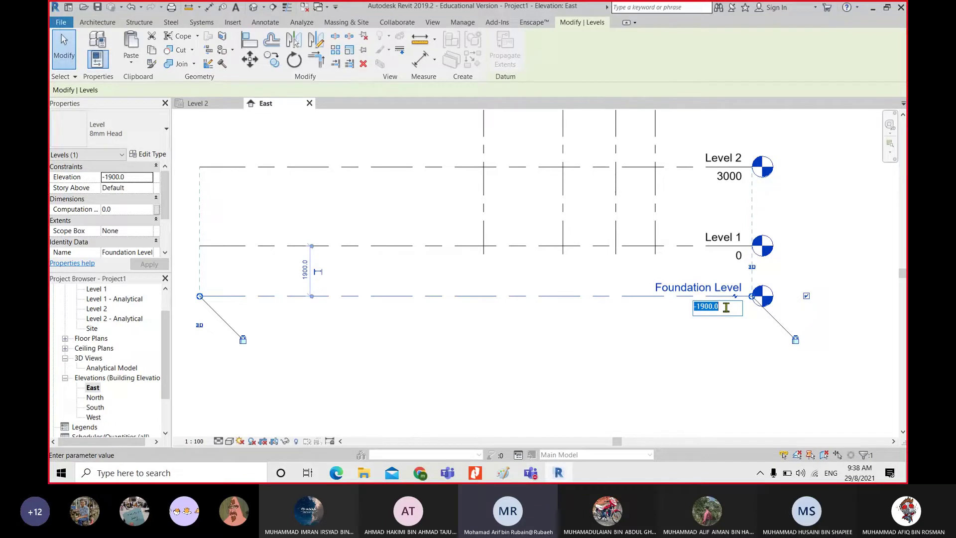
text(1500)
key(Return)
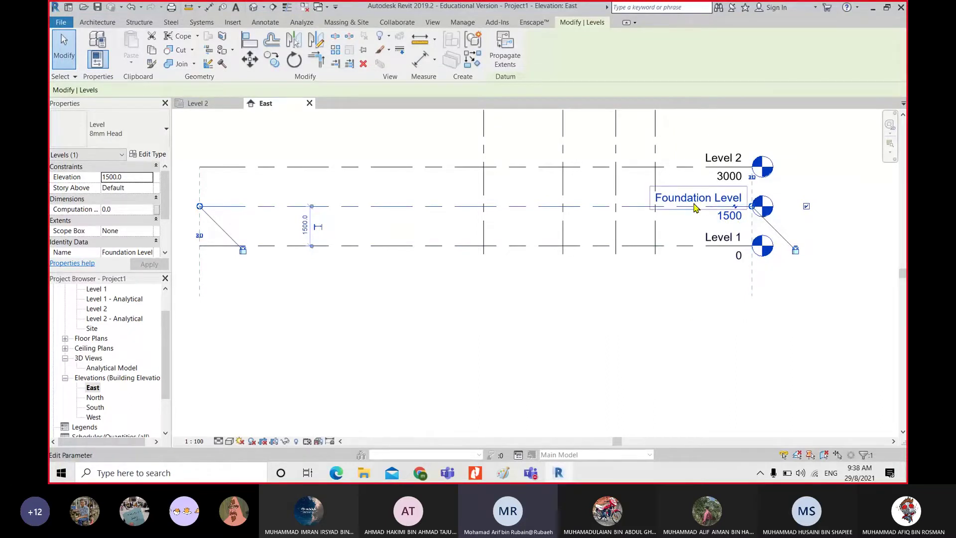
click(732, 217)
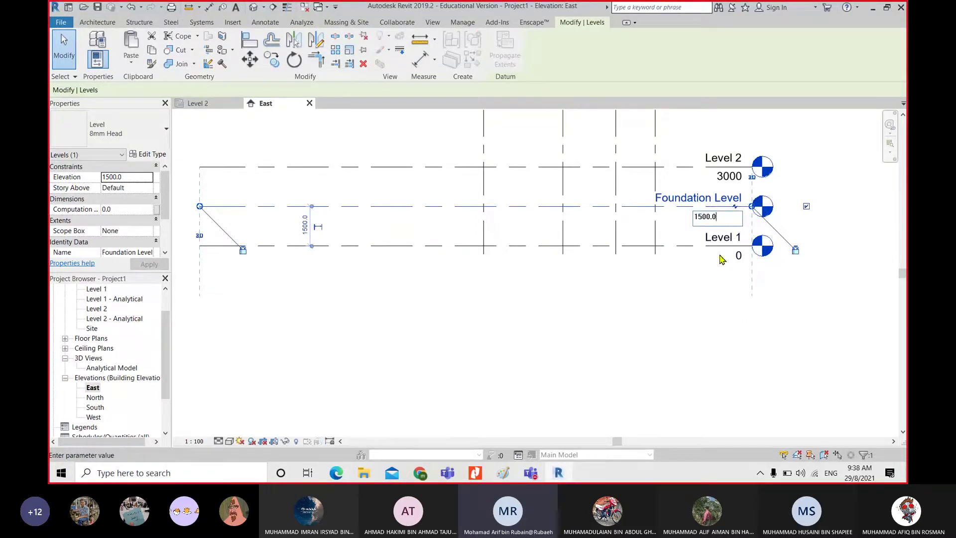
click(698, 220)
text(-)
key(Return)
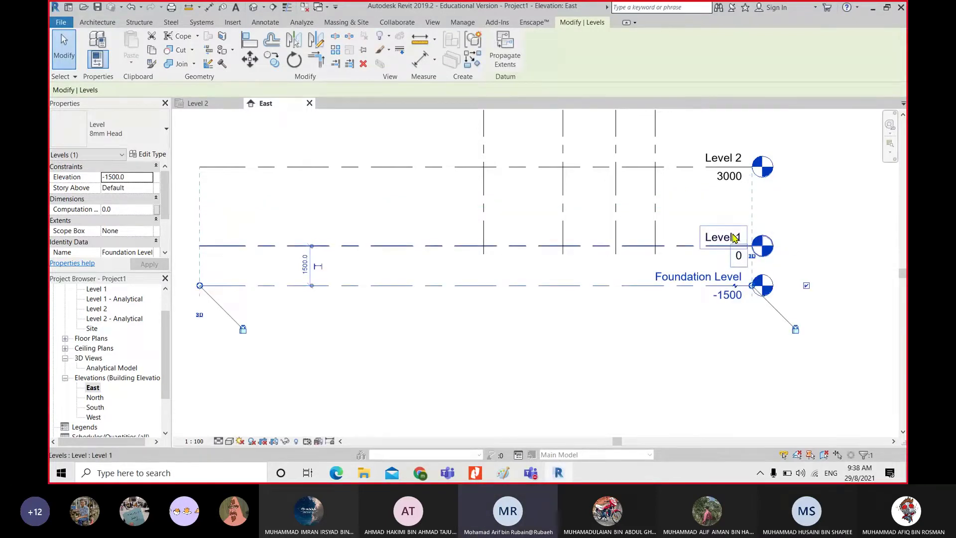
click(712, 412)
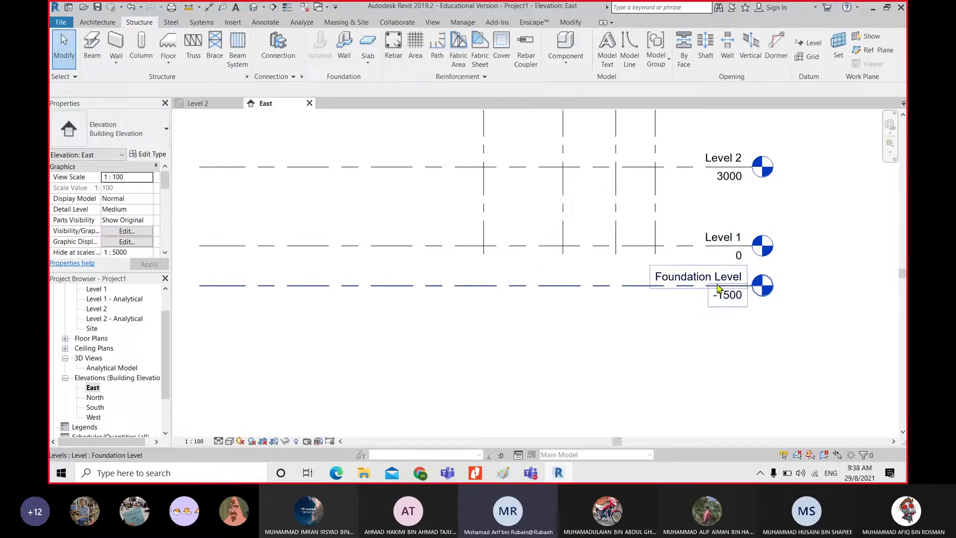
Extend the lower ends of grids 1 to 4 past the Foundation Level line
scroll(538, 252, down, 2)
click(496, 224)
drag(496, 254, 500, 344)
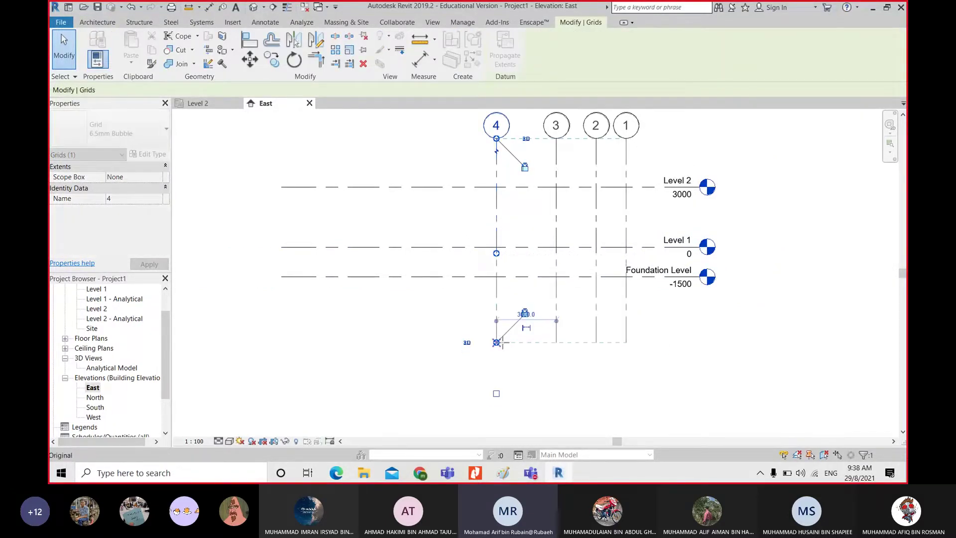
click(566, 352)
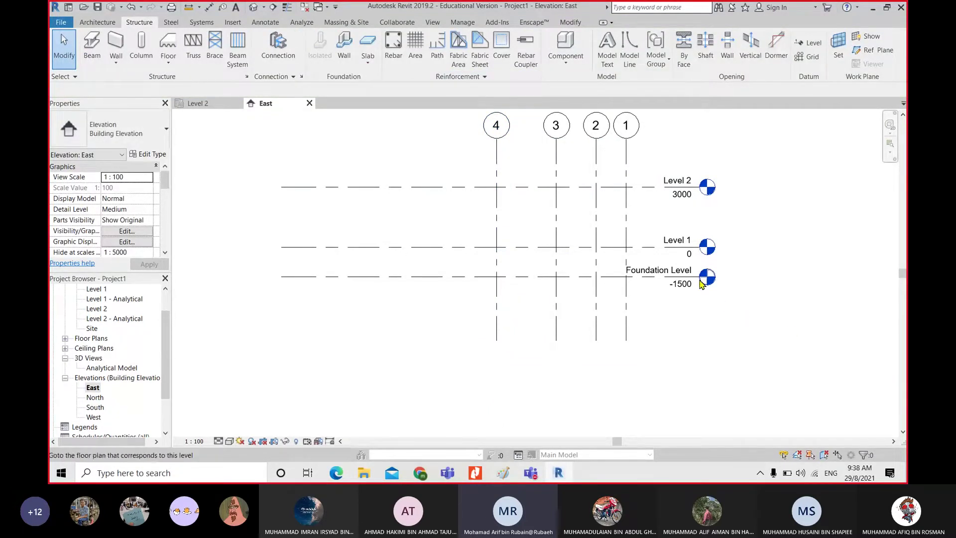
Stretch the head ends of all three level lines farther away from grid 1
click(697, 248)
drag(699, 249, 739, 249)
click(732, 329)
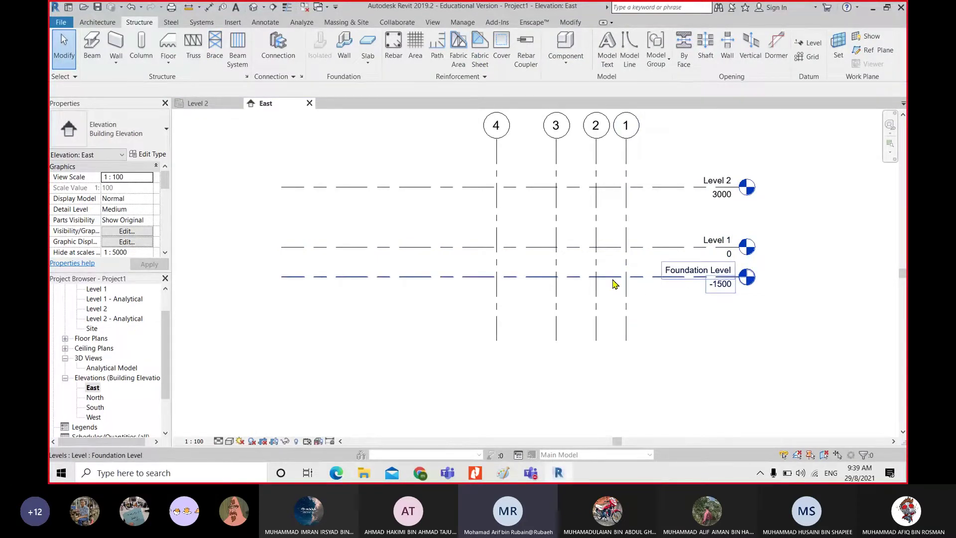
Raise the bubble ends of grids 1 to 4 well above Level 2 to make room for another level
scroll(406, 288, down, 2)
middle_drag(477, 246, 452, 299)
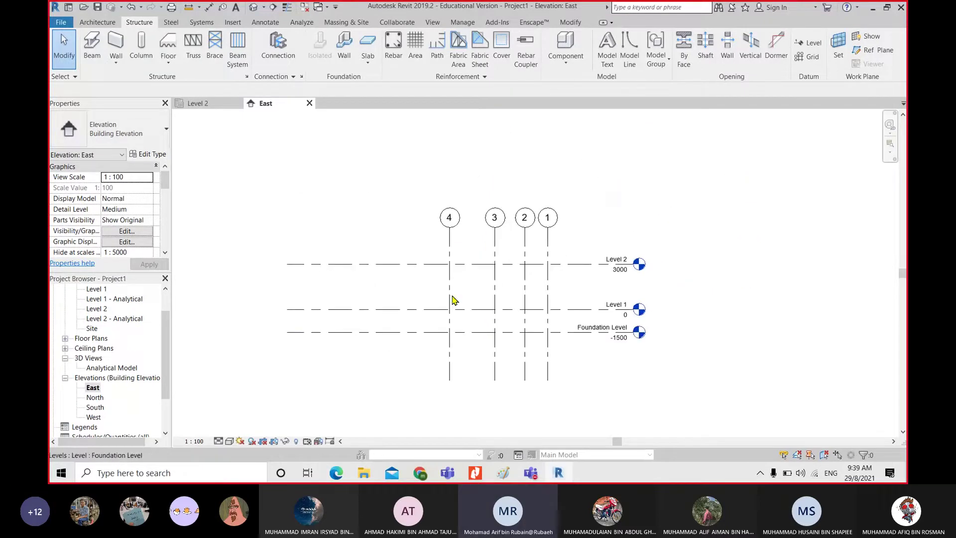
click(449, 280)
drag(450, 228, 450, 163)
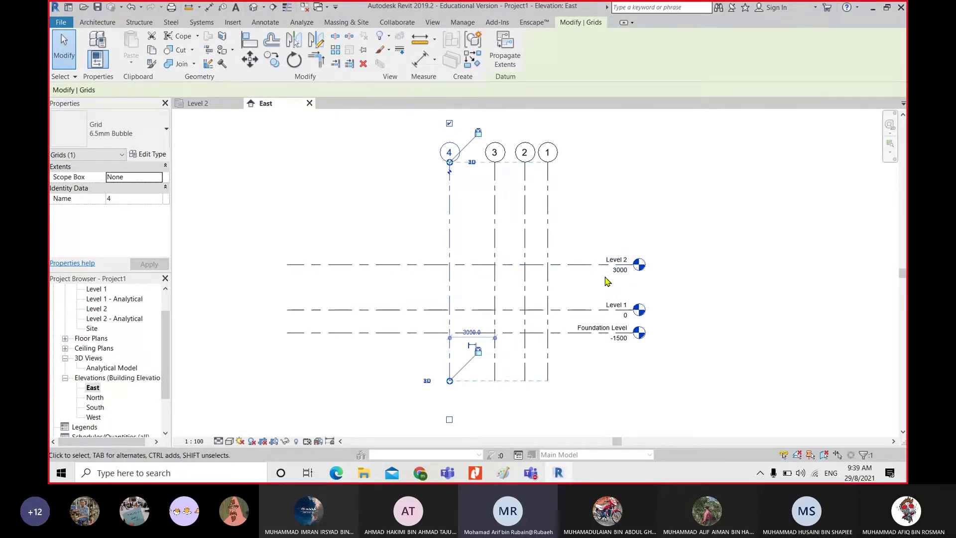
Add a new level about 3600 mm above Level 2, with both ends aligned to the existing levels
click(130, 23)
click(807, 45)
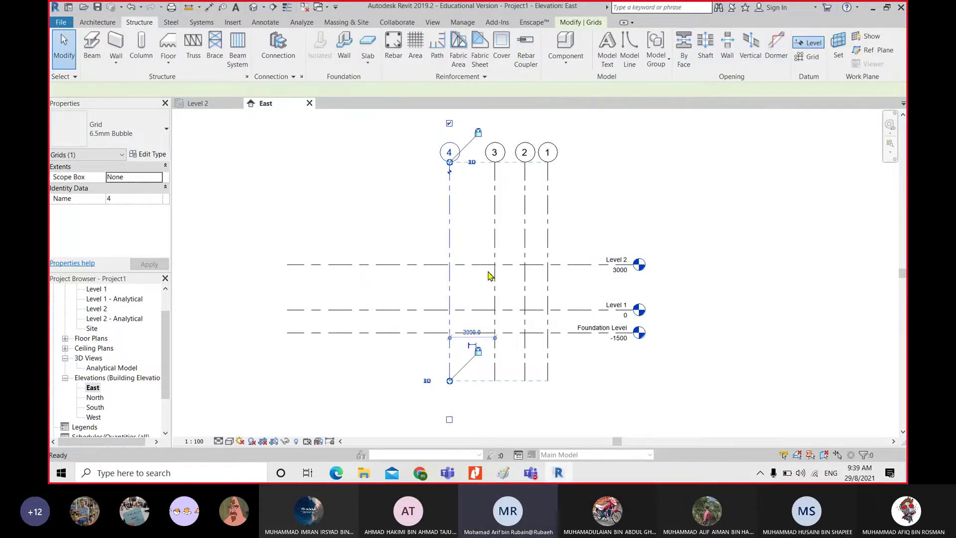
click(640, 219)
scroll(635, 242, up, 1)
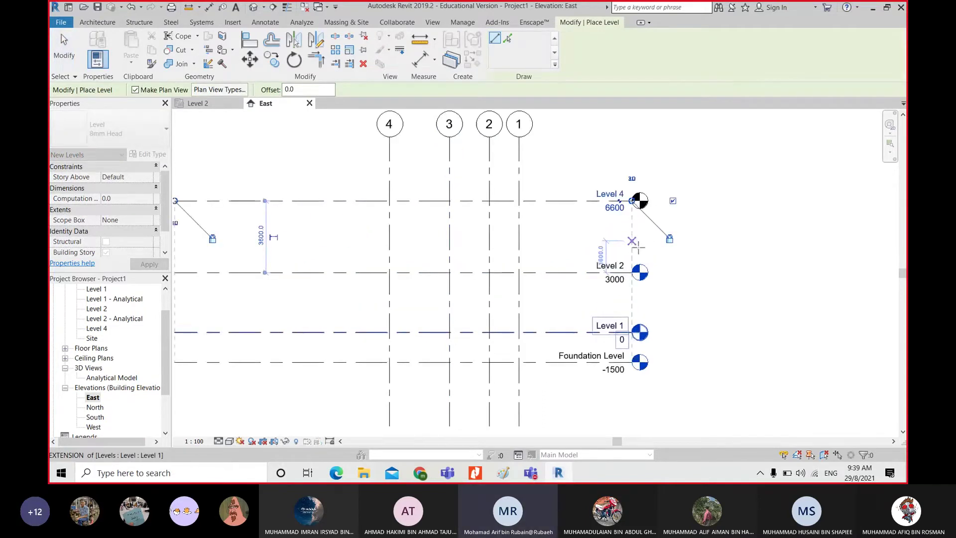
scroll(638, 246, up, 1)
key(Escape)
key(Escape)
Try an elevation of 3000 mm for the new top level and undo the change
click(562, 195)
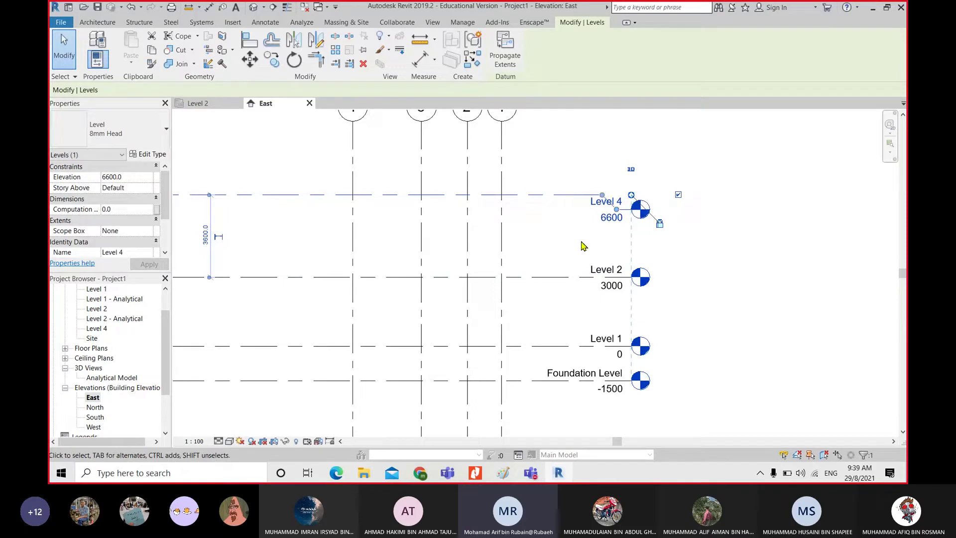
click(708, 275)
double_click(612, 203)
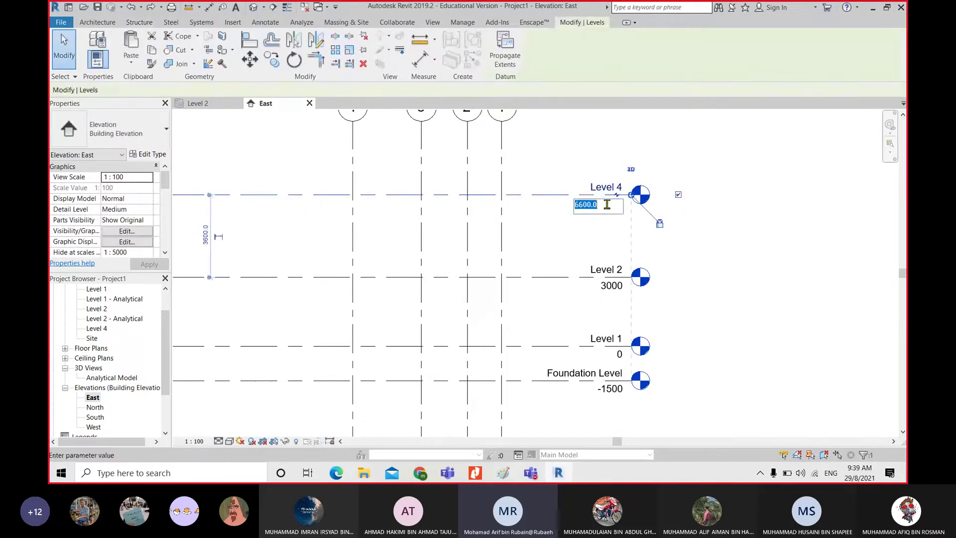
text(3000)
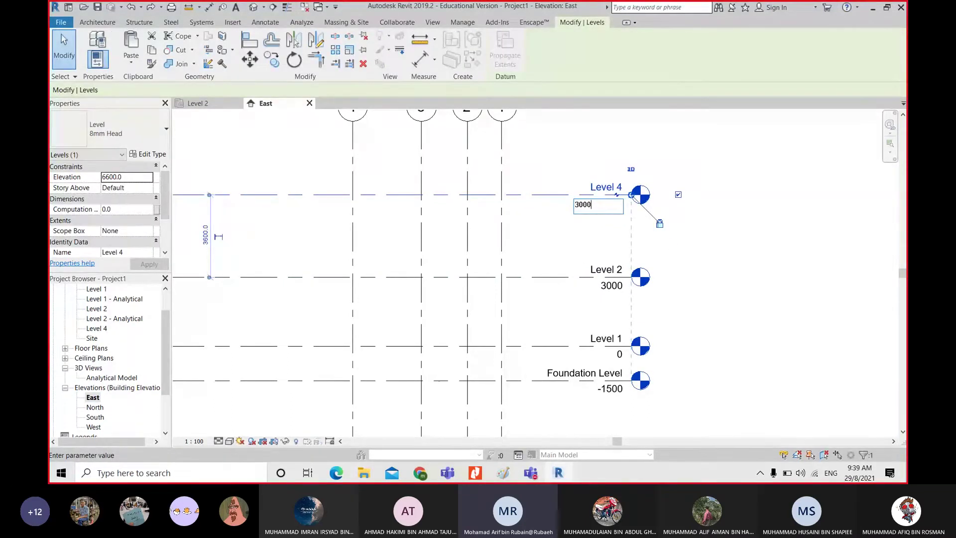
key(Return)
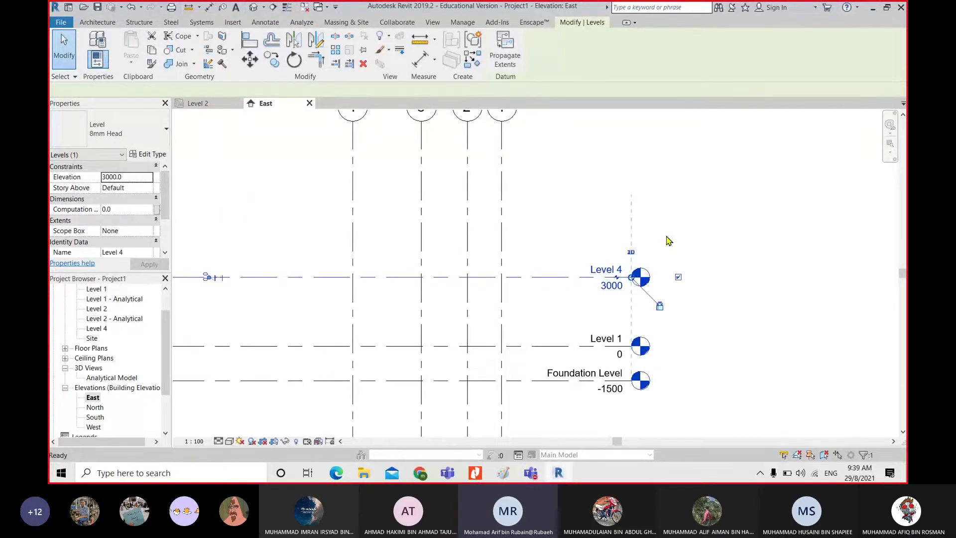
key(ctrl+z)
Set the top level's elevation to 6000 mm
click(616, 207)
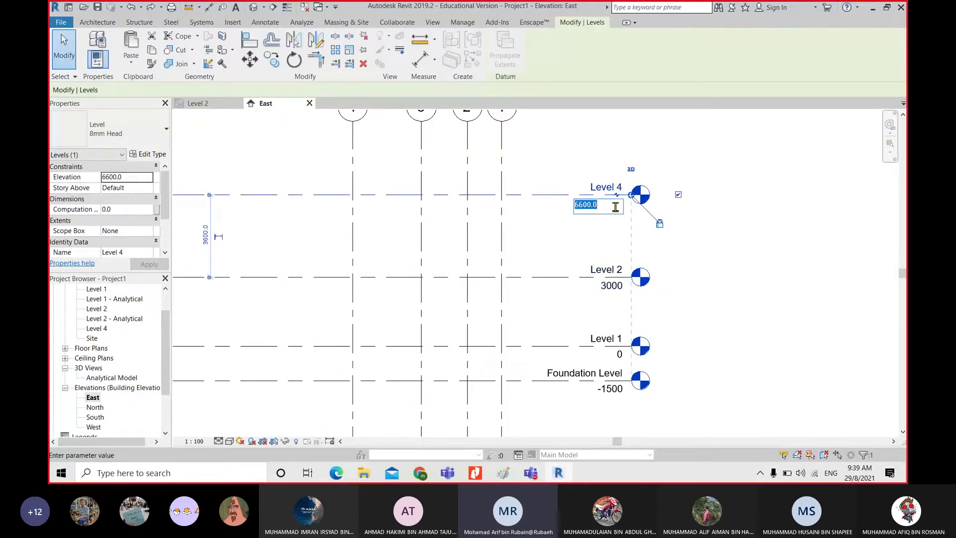
text(30)
key(BackSpace)
key(BackSpace)
text(600)
key(Return)
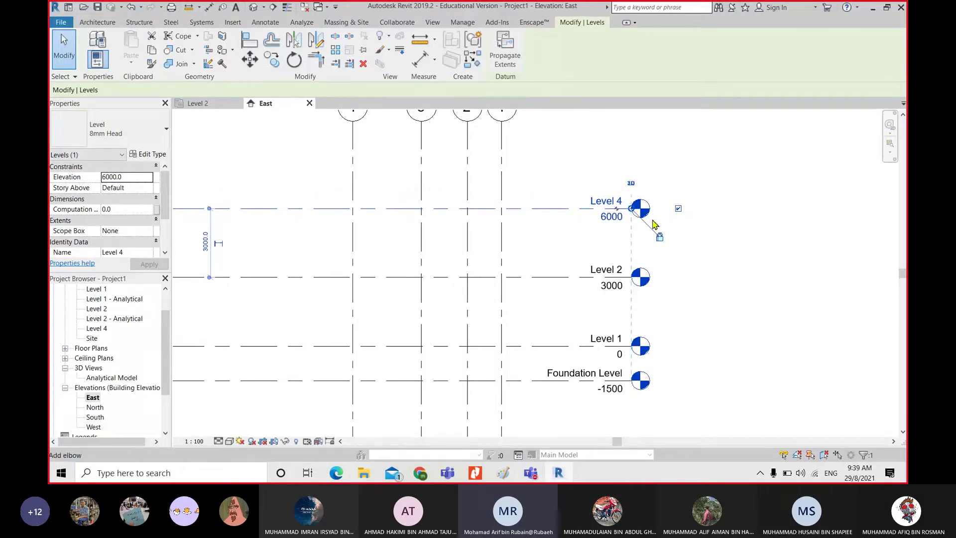
click(778, 247)
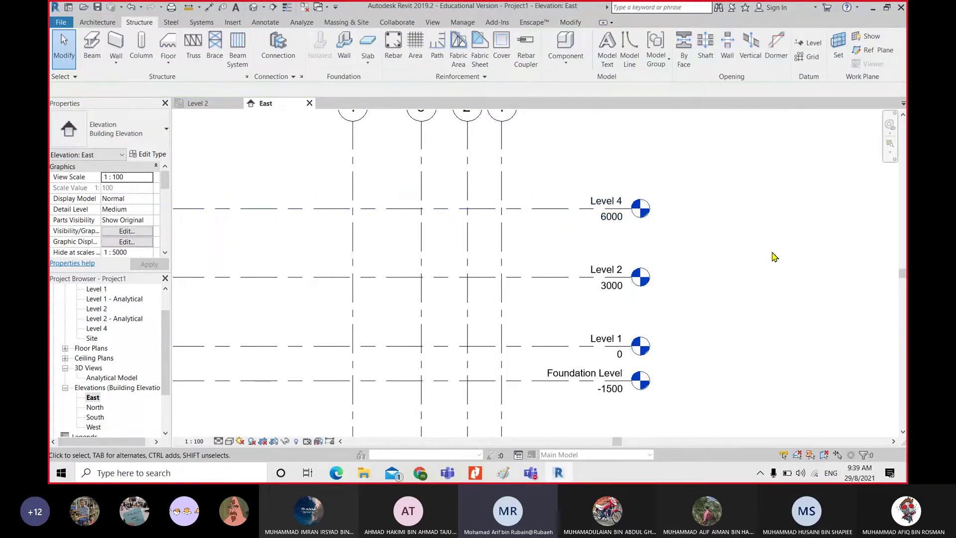
Compare the grids in the Foundation Level, Level 1 and Level 1 - Analytical structural plans, ending in the Level 1 plan
scroll(472, 294, down, 1)
middle_drag(472, 294, 563, 267)
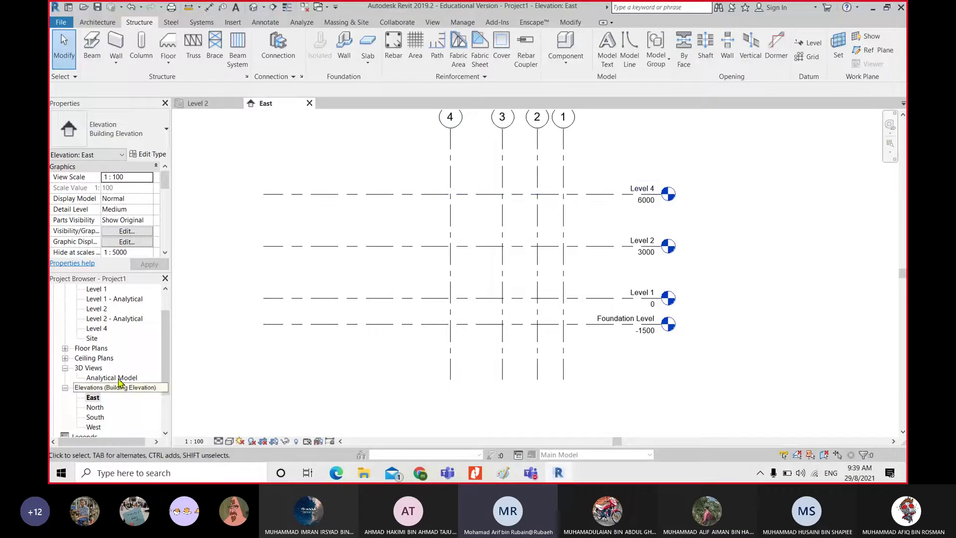
scroll(144, 384, up, 1)
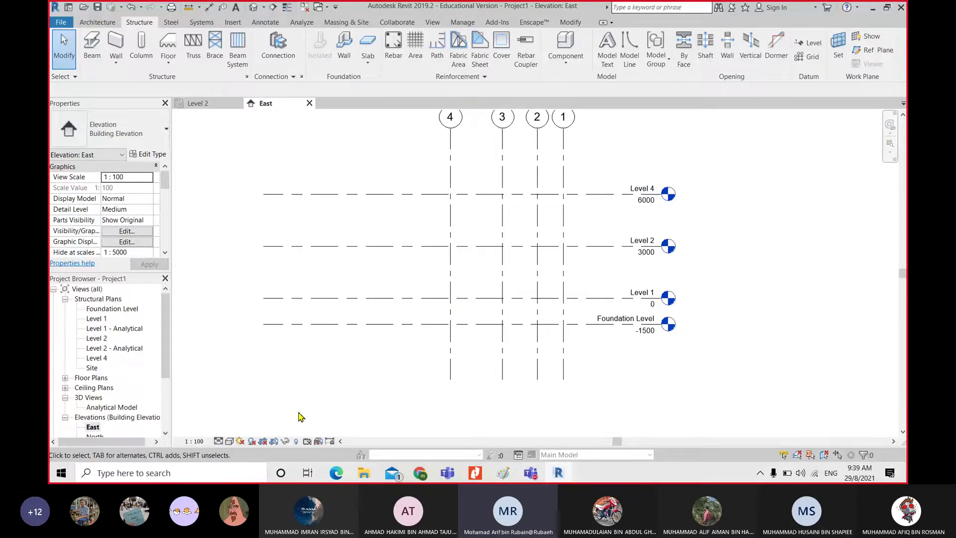
double_click(125, 310)
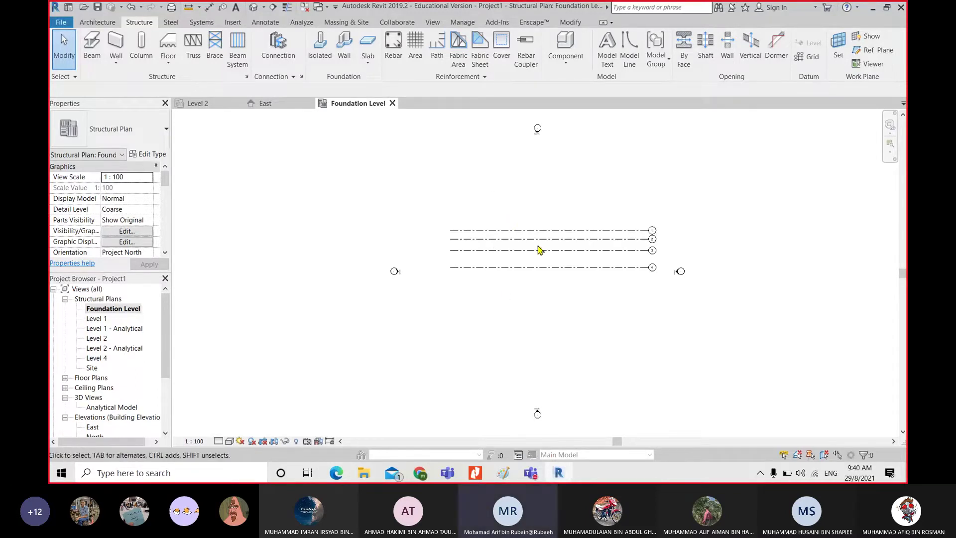
scroll(495, 293, up, 2)
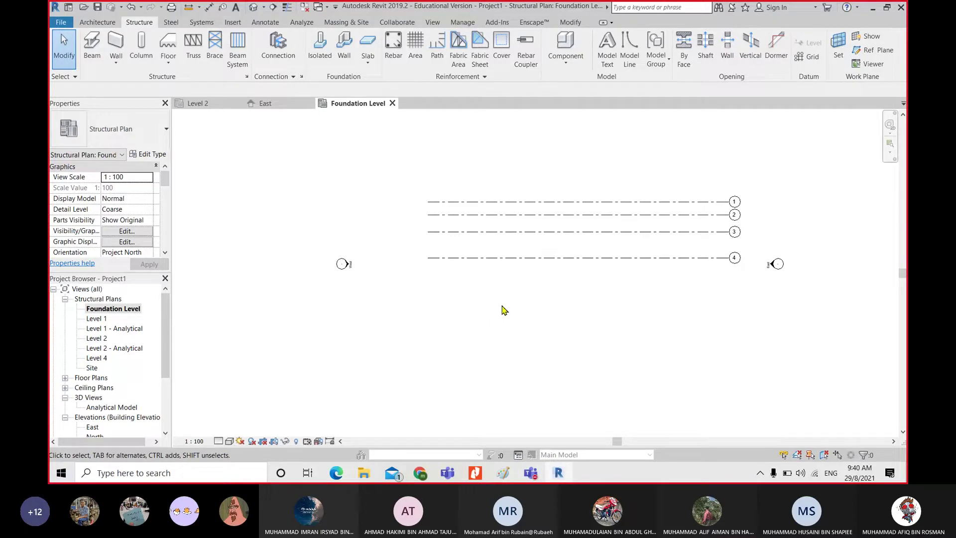
double_click(97, 318)
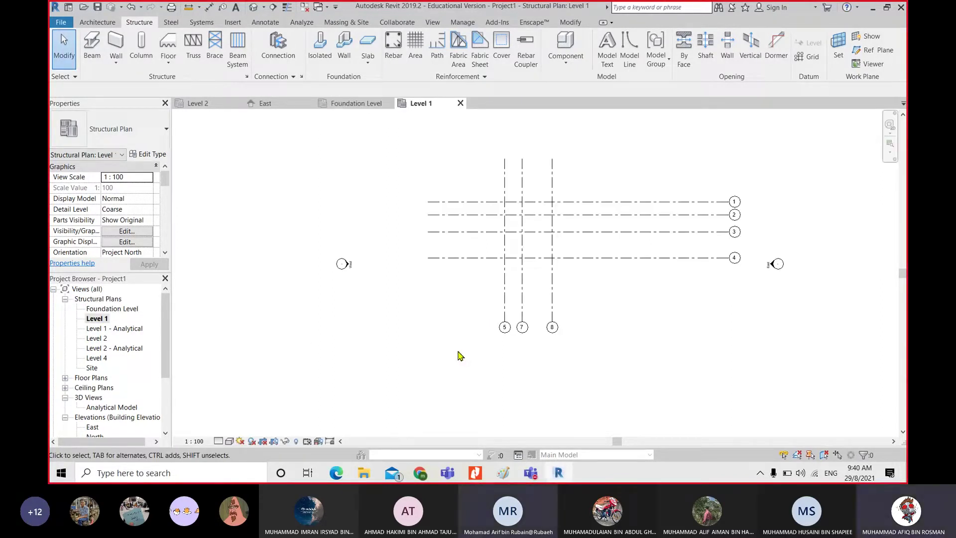
double_click(110, 329)
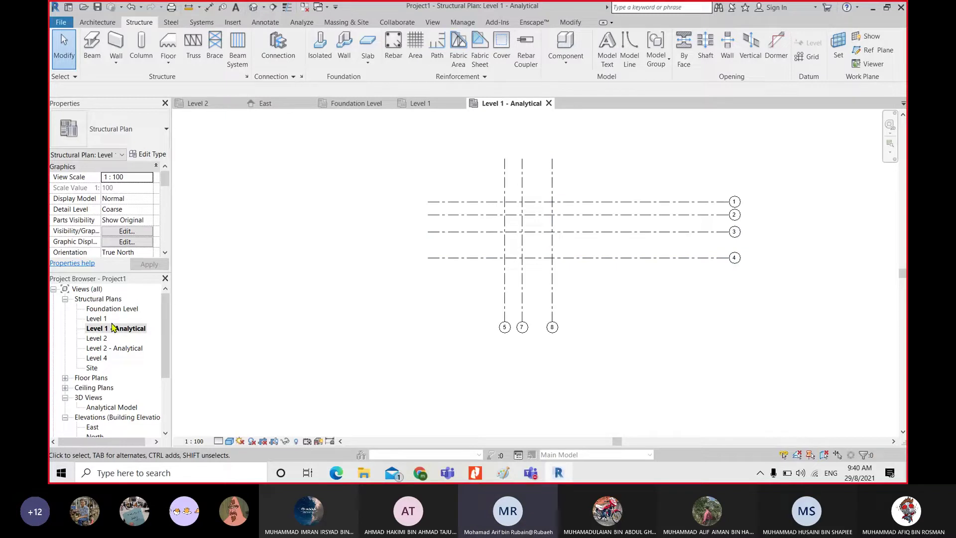
double_click(98, 319)
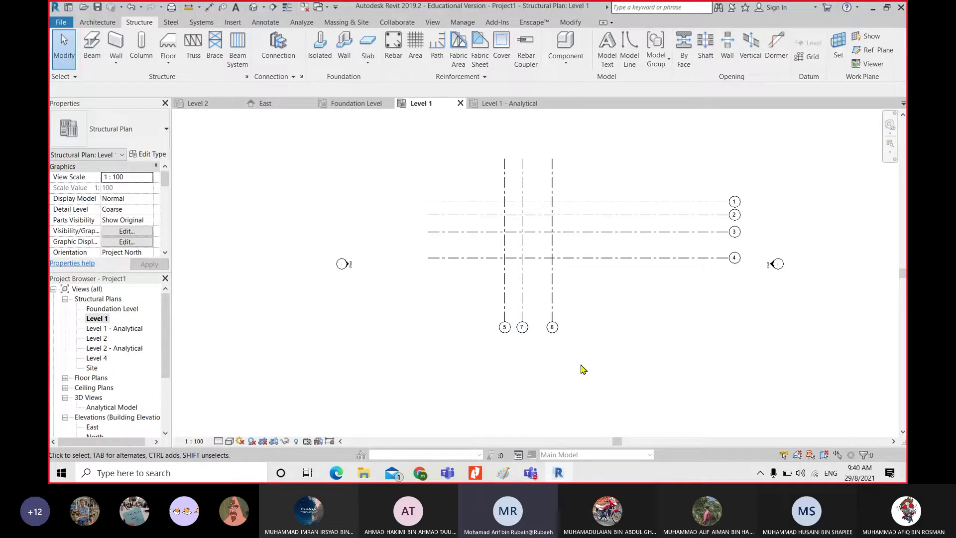
Select the three vertical grids 5, 7 and 8 in the Level 1 plan and copy them to the clipboard
drag(580, 365, 469, 287)
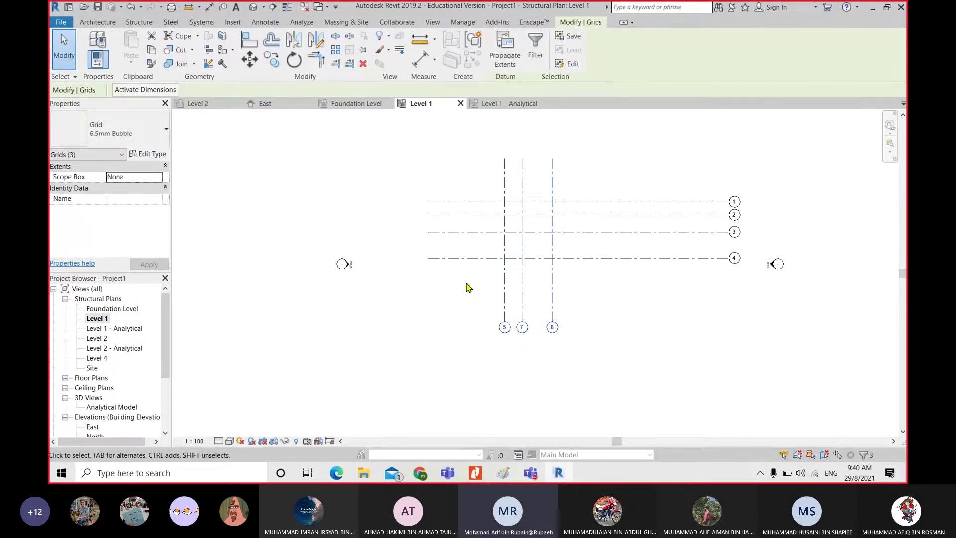
scroll(466, 285, up, 2)
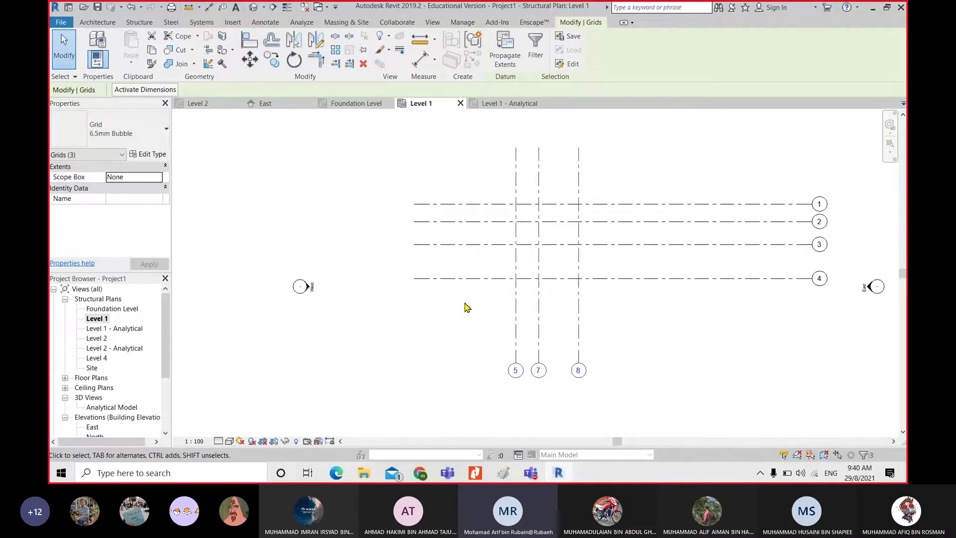
click(152, 51)
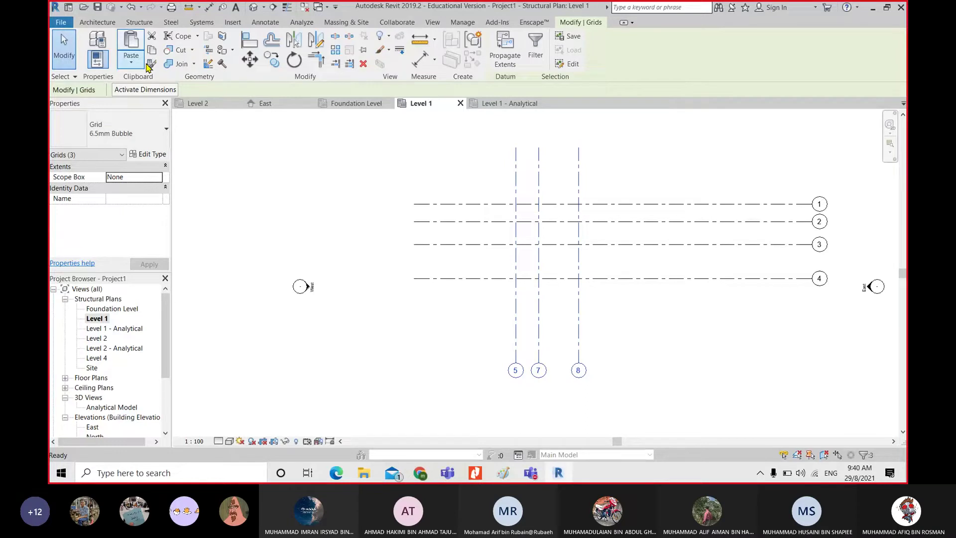
click(131, 60)
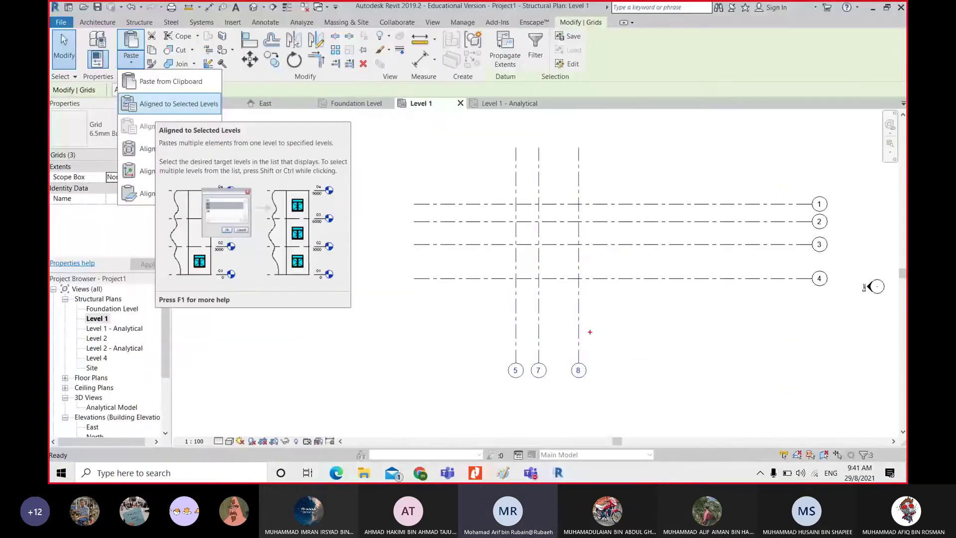
drag(605, 333, 596, 345)
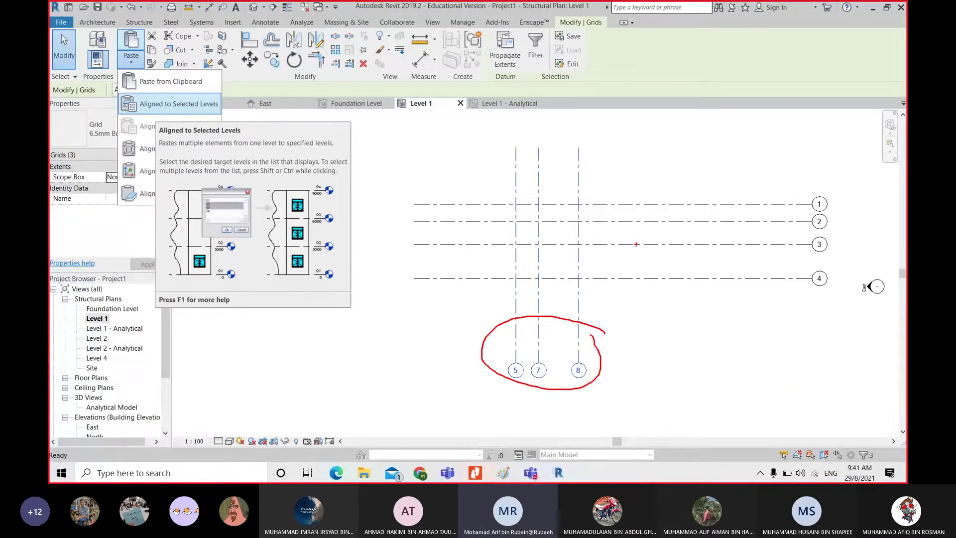
drag(671, 167, 666, 356)
drag(711, 158, 717, 329)
drag(764, 155, 765, 351)
drag(670, 372, 666, 393)
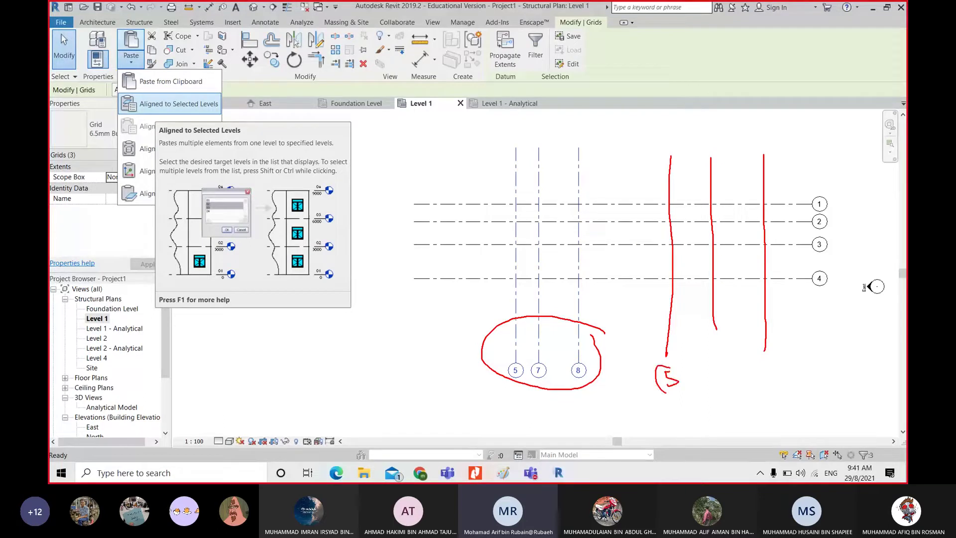
drag(666, 358, 673, 394)
mouse_move(713, 362)
mouse_down()
mouse_move(732, 363)
mouse_move(728, 384)
mouse_up()
mouse_move(723, 370)
mouse_down()
mouse_move(737, 368)
mouse_move(717, 357)
mouse_up()
drag(765, 364, 772, 369)
drag(764, 348, 773, 347)
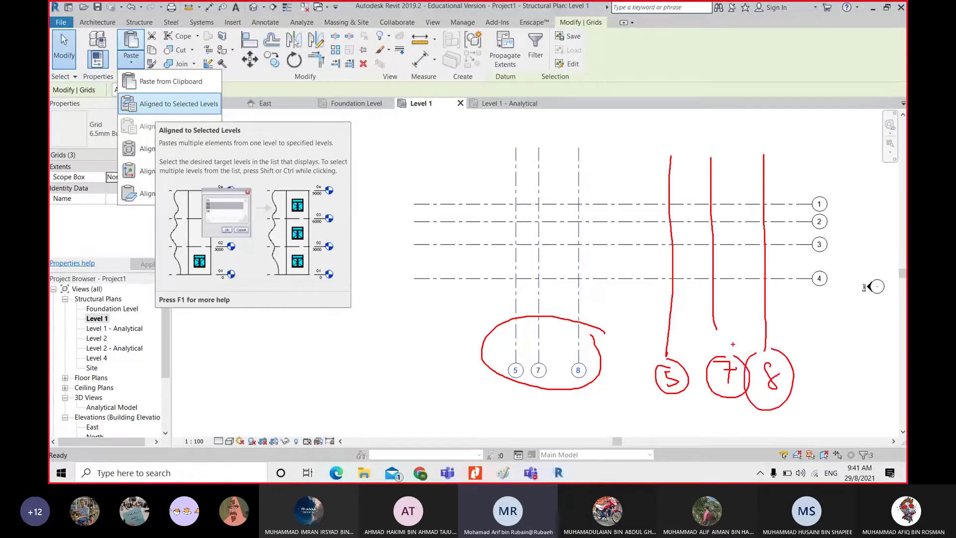
key(Escape)
Paste the copied vertical grids aligned to selected levels, choosing the Foundation Level as the target
click(133, 62)
click(155, 113)
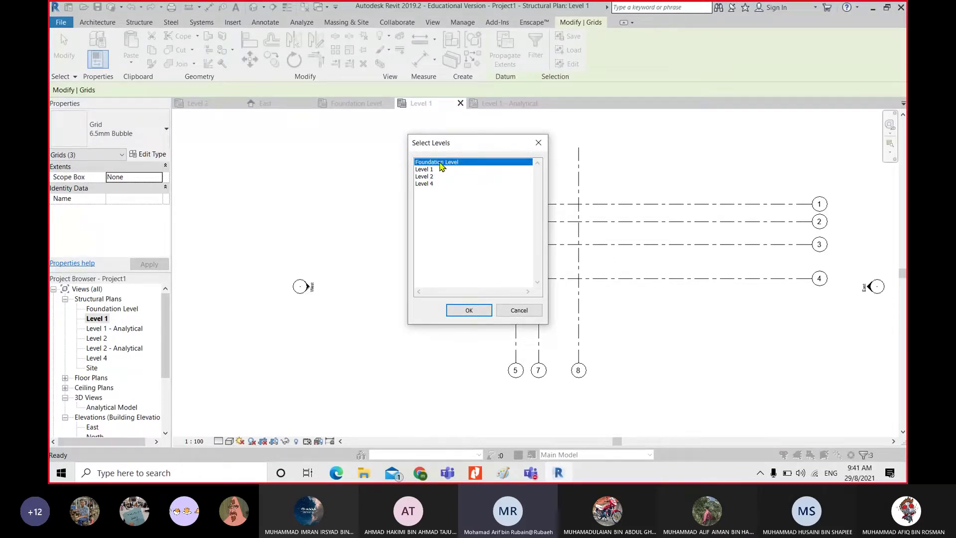
click(429, 169)
click(427, 184)
click(425, 177)
click(434, 161)
click(470, 310)
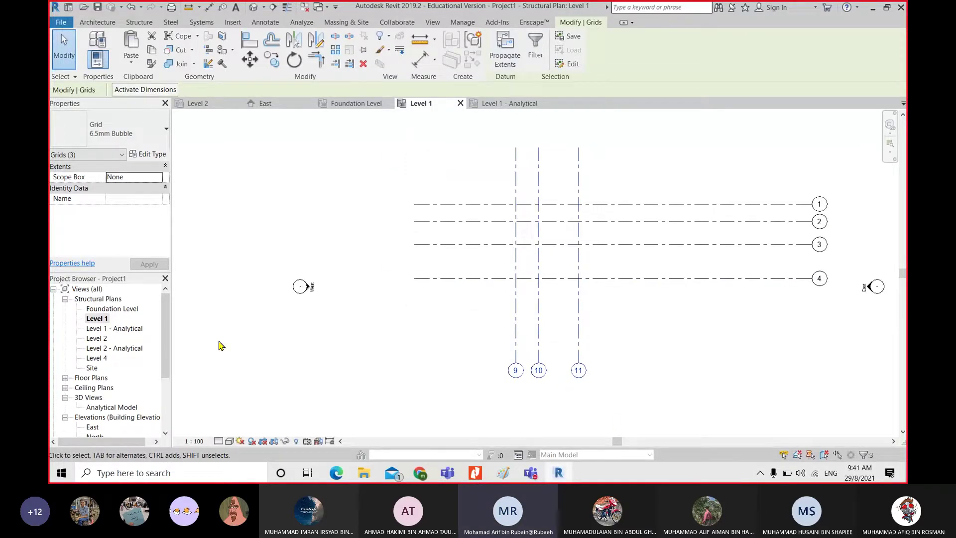
Open the Foundation Level structural plan and inspect the pasted vertical grids, including the name of grid 9
double_click(111, 310)
drag(407, 143, 602, 381)
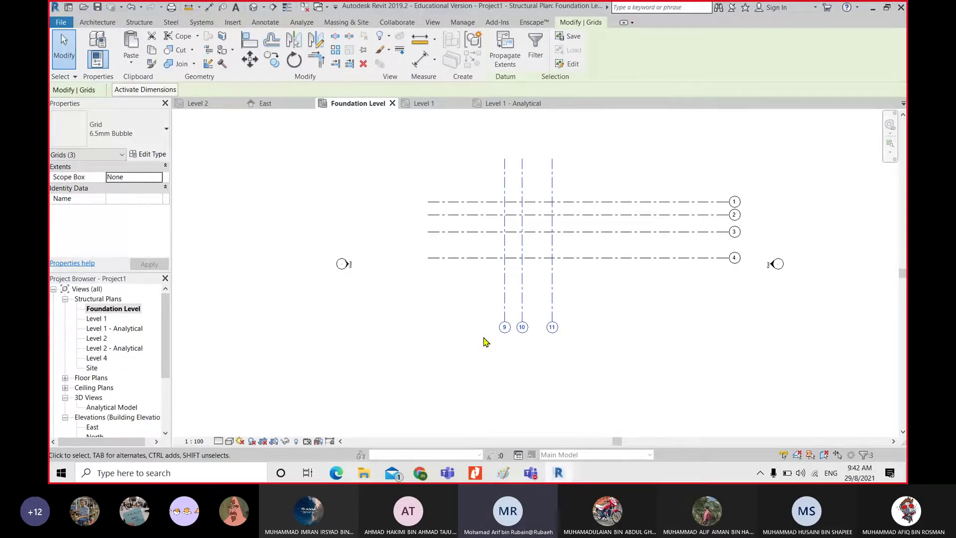
scroll(515, 343, up, 3)
double_click(498, 318)
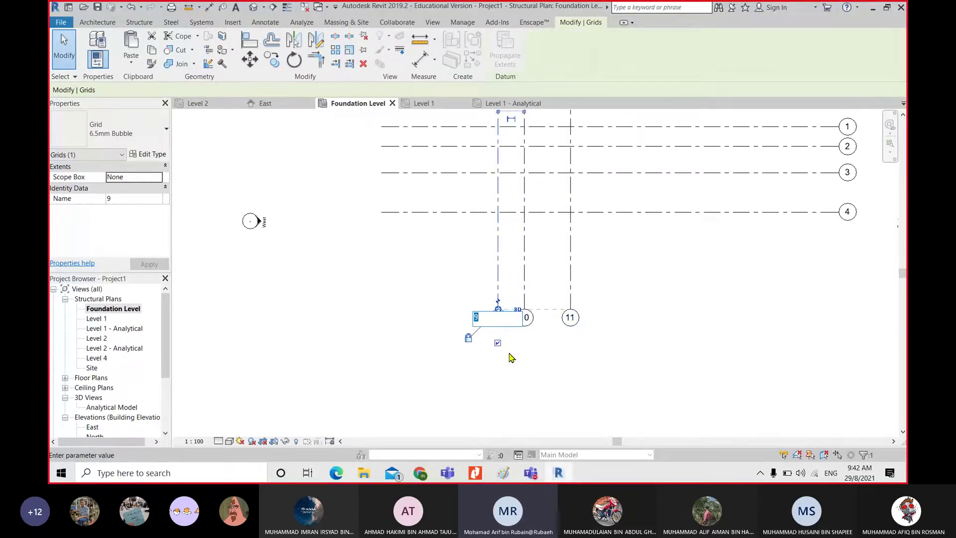
click(515, 362)
scroll(638, 350, down, 2)
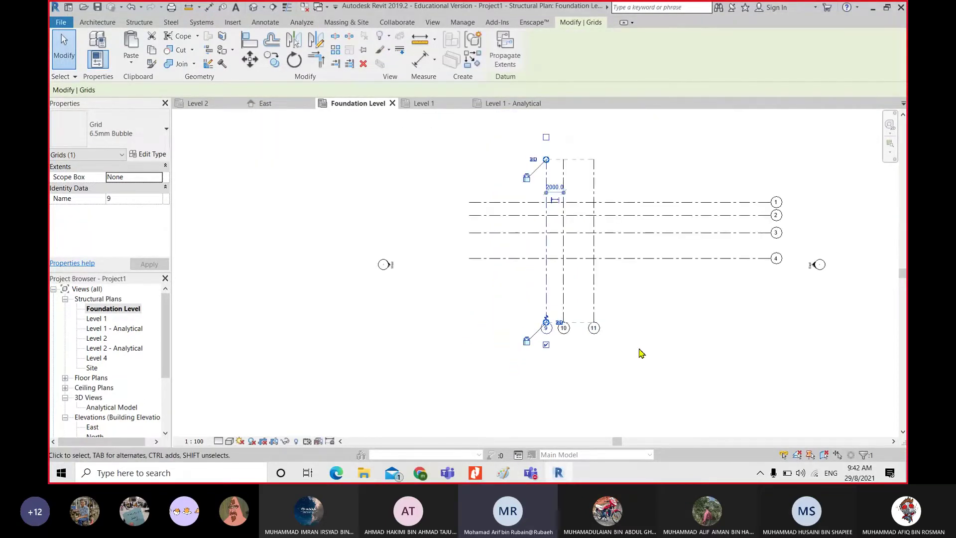
click(641, 350)
scroll(628, 299, up, 1)
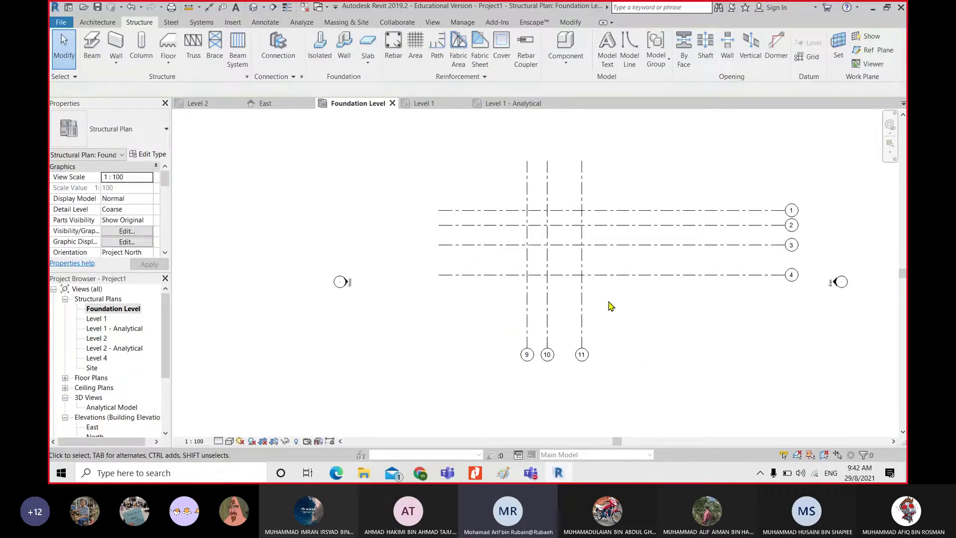
scroll(612, 306, up, 1)
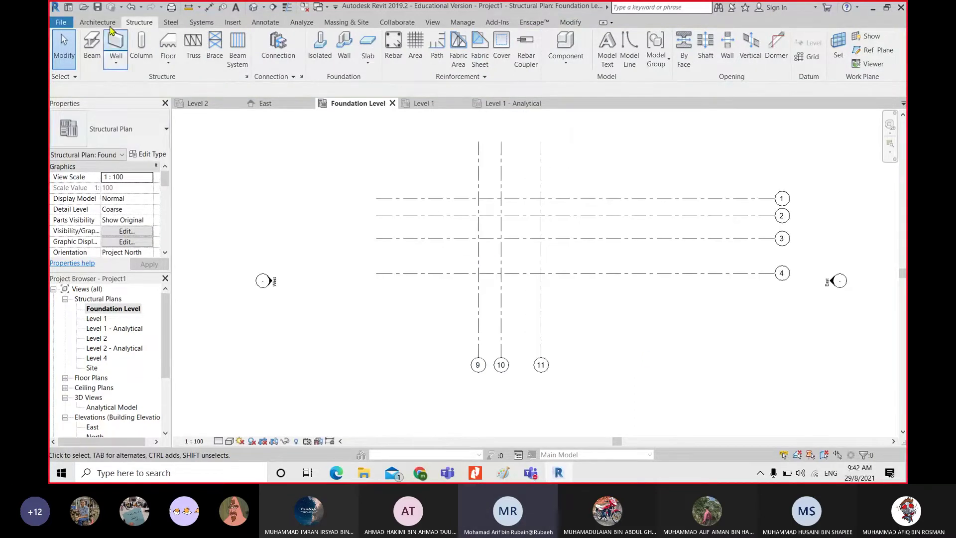
click(107, 23)
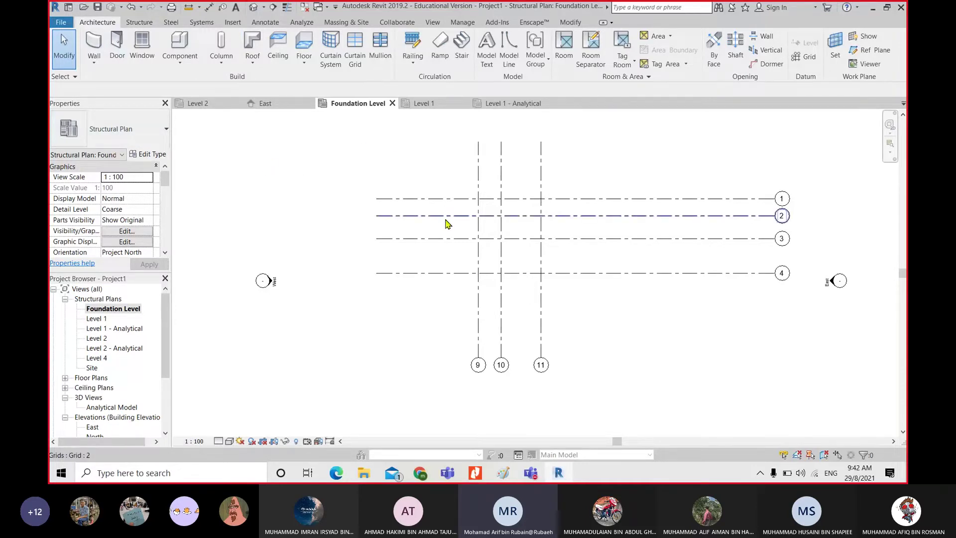
middle_drag(446, 218, 437, 218)
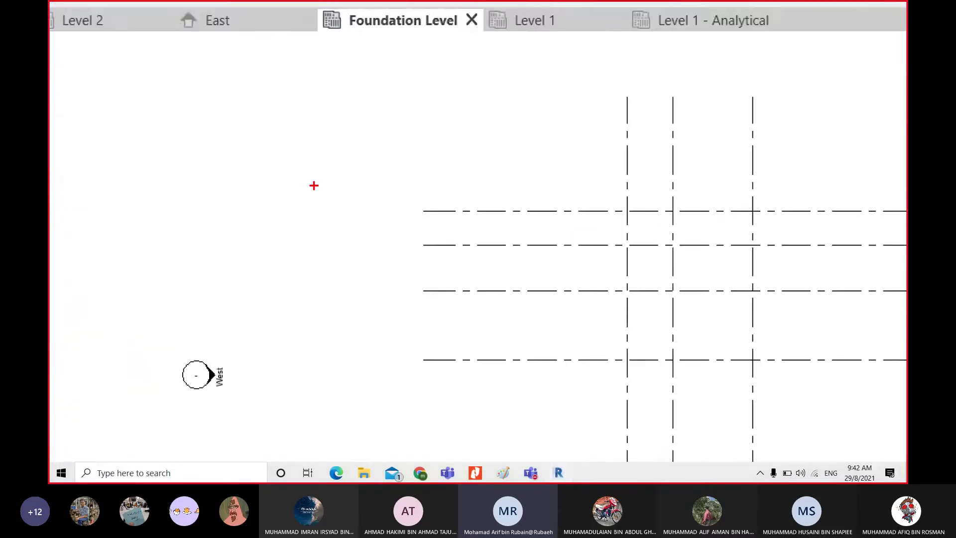
Outline the footprint between grids 1-4 and 9-11 with the screen pen, leaving a notch between grids 2 and 3, and hatch it diagonally
mouse_move(490, 200)
mouse_down()
mouse_move(551, 199)
mouse_move(564, 271)
mouse_move(540, 284)
mouse_move(501, 283)
mouse_up()
mouse_move(493, 246)
mouse_down()
mouse_move(517, 245)
mouse_move(517, 224)
mouse_move(488, 219)
mouse_move(489, 200)
mouse_up()
mouse_move(501, 202)
mouse_down()
mouse_move(486, 211)
mouse_move(545, 229)
mouse_move(518, 242)
mouse_move(531, 250)
mouse_move(484, 261)
mouse_up()
mouse_move(557, 258)
mouse_down()
mouse_move(501, 282)
mouse_move(532, 281)
mouse_up()
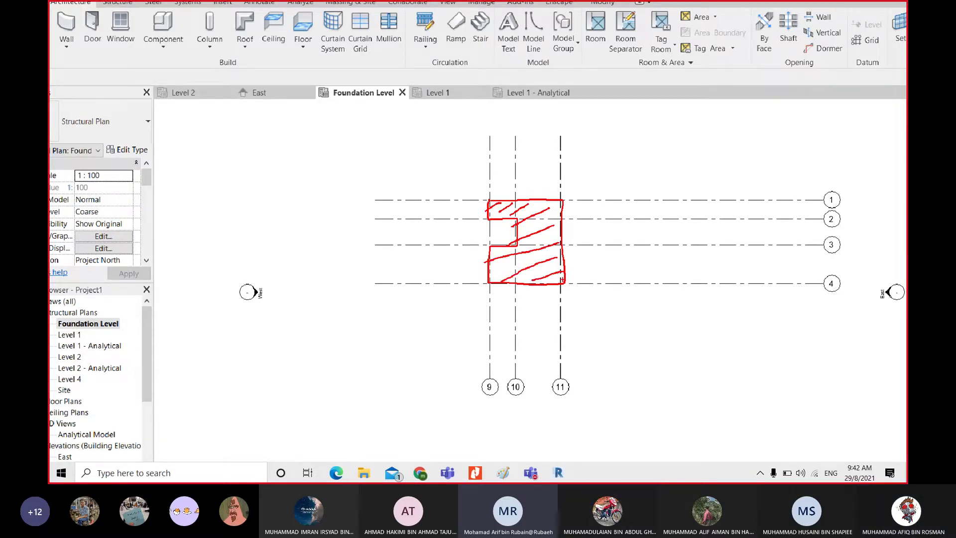
Cross-hatch the outlined footprint with screen pen strokes running against the first hatch direction
drag(551, 206, 561, 222)
drag(530, 207, 561, 246)
mouse_move(512, 204)
mouse_down()
mouse_move(557, 268)
mouse_move(548, 275)
mouse_move(555, 284)
mouse_up()
mouse_move(509, 248)
mouse_down()
mouse_move(535, 284)
mouse_move(498, 277)
mouse_up()
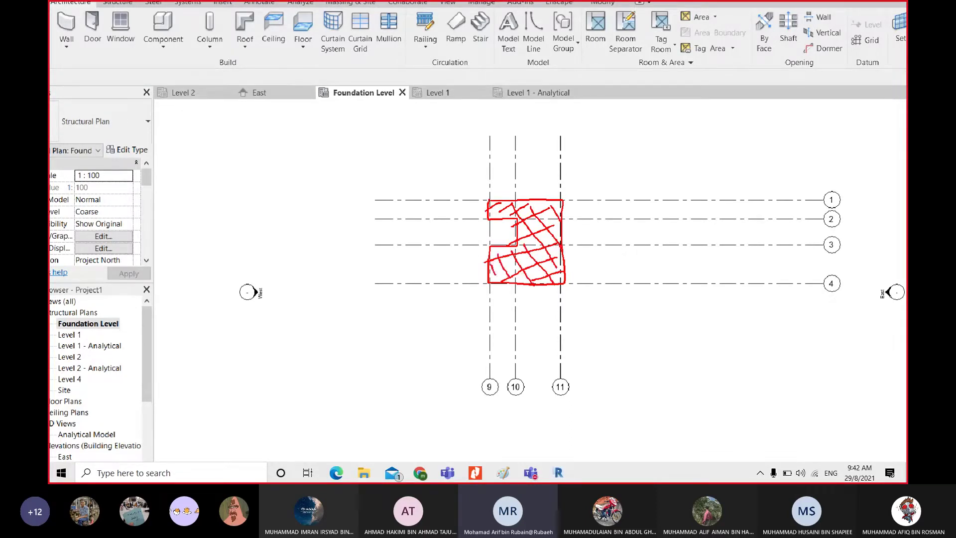
mouse_move(499, 206)
mouse_down()
mouse_move(511, 223)
mouse_move(496, 214)
mouse_up()
drag(492, 208, 502, 219)
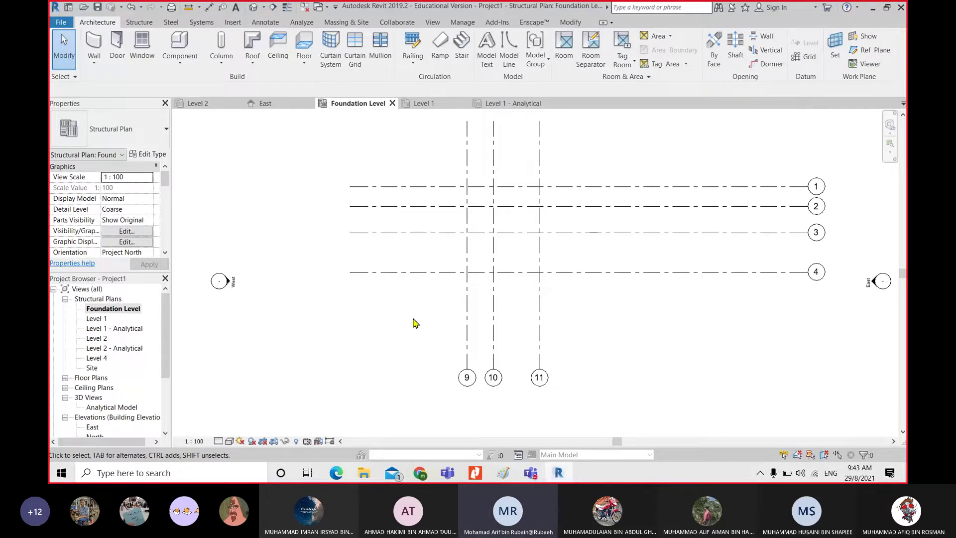
Show the structural tools, mark the Isolated, Wall and Slab foundation commands with pen arrows, and note the foundation types Shallow and Deep
click(140, 23)
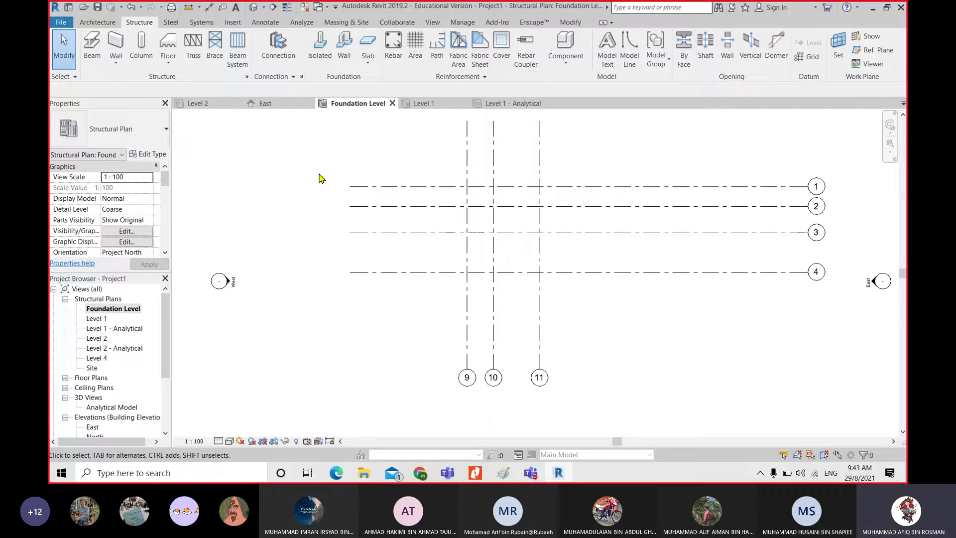
scroll(294, 157, up, 1)
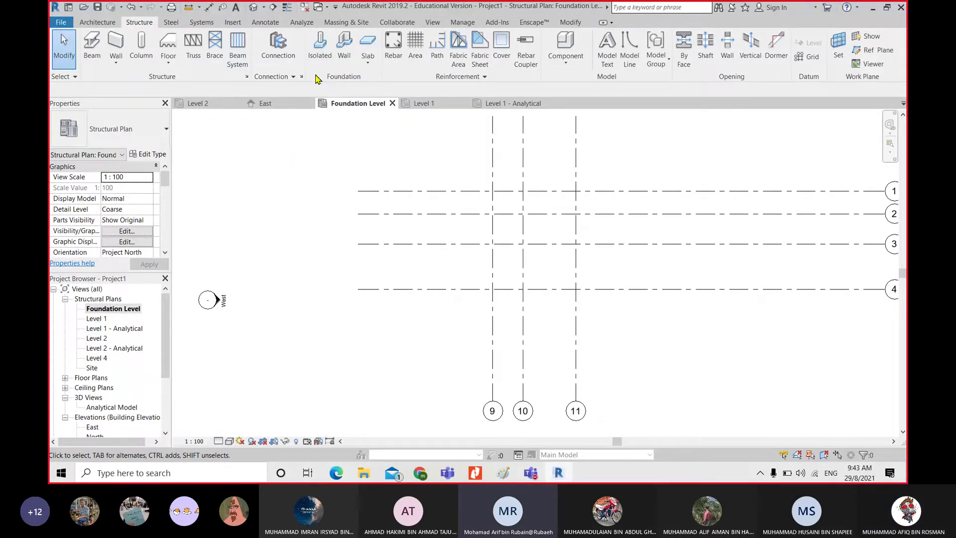
drag(315, 57, 302, 124)
drag(315, 58, 363, 142)
mouse_move(359, 63)
mouse_down()
mouse_move(410, 104)
mouse_move(429, 158)
mouse_up()
mouse_move(399, 65)
mouse_down()
mouse_move(408, 72)
mouse_move(393, 83)
mouse_move(417, 81)
mouse_up()
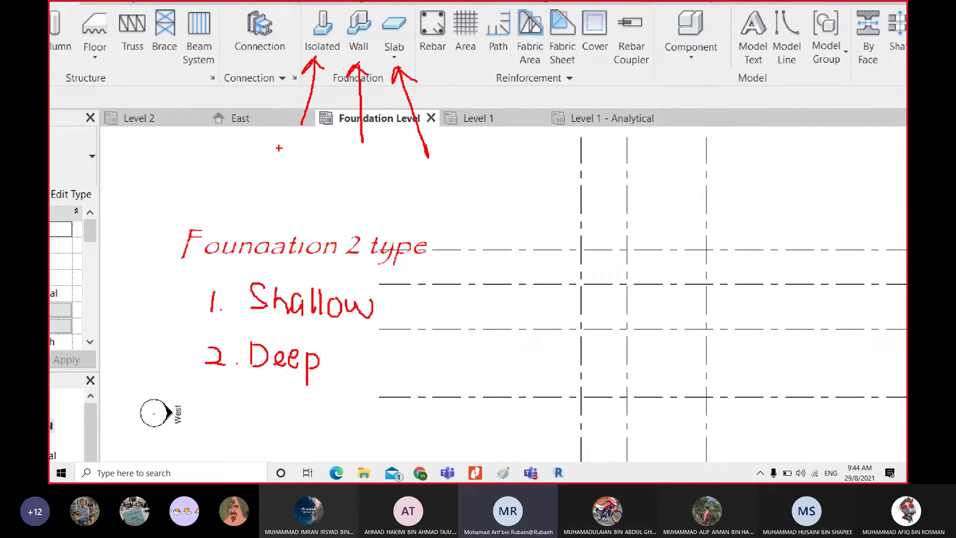
Draw three pen branches from the Shallow note and letter each one, starting with I and S
drag(428, 301, 504, 229)
drag(438, 309, 529, 324)
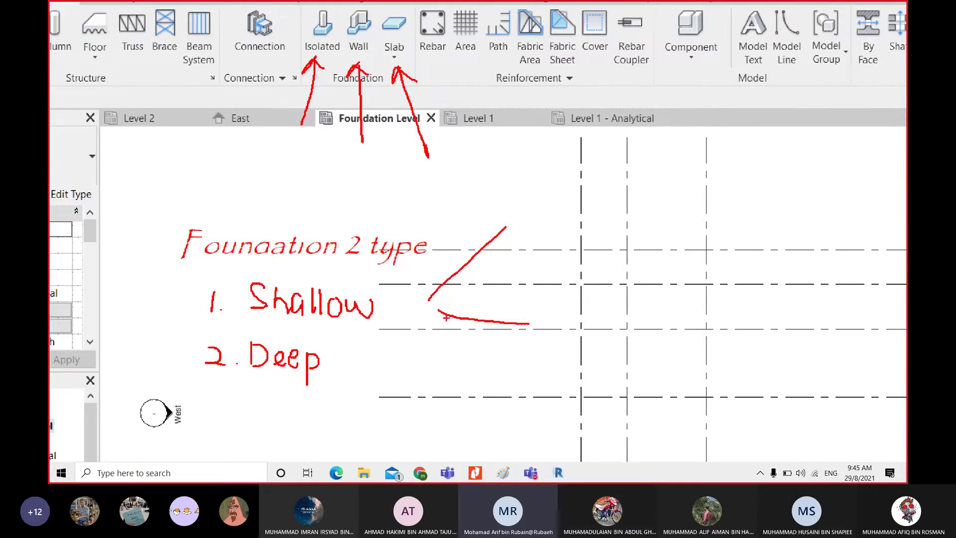
drag(440, 324, 526, 422)
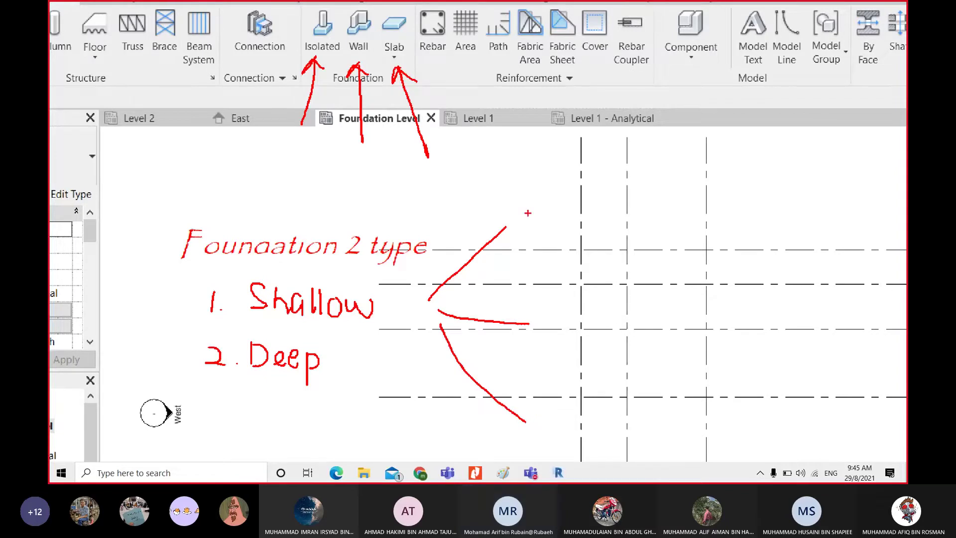
mouse_move(522, 216)
mouse_down()
mouse_move(523, 226)
mouse_move(537, 204)
mouse_move(529, 242)
mouse_up()
mouse_move(557, 312)
mouse_down()
mouse_move(544, 315)
mouse_move(553, 324)
mouse_move(549, 336)
mouse_up()
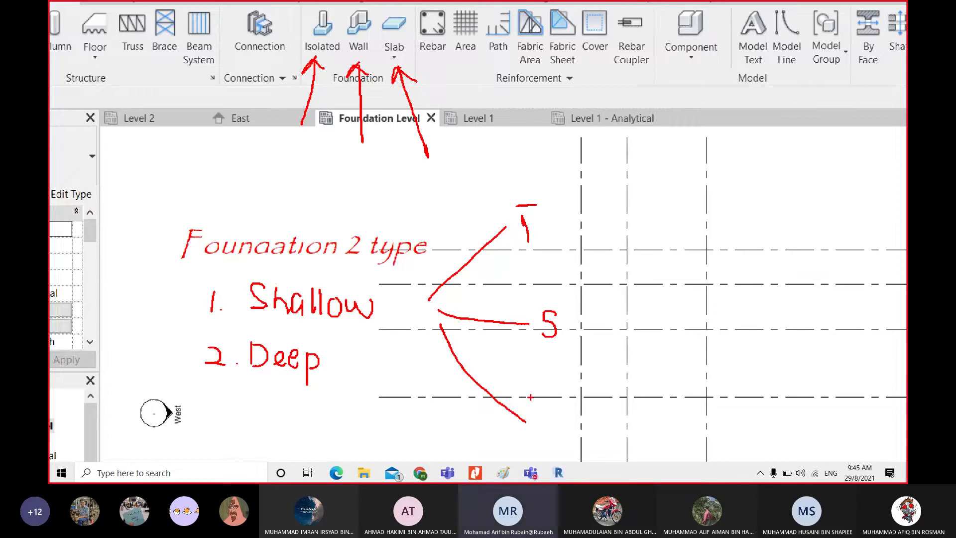
drag(537, 399, 549, 423)
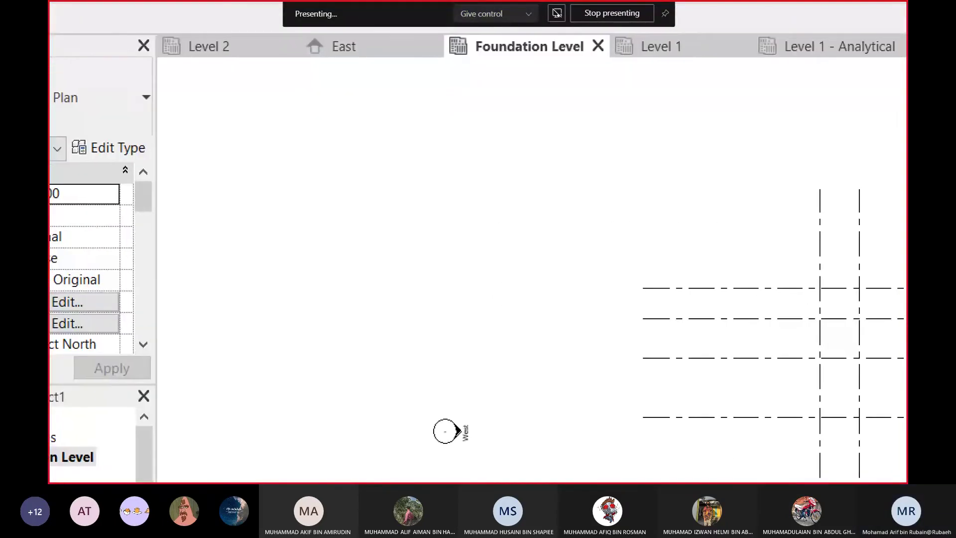
Sketch a long narrow strip with the screen pen above the grids and link it by an arrow to the Wall foundation command
drag(325, 150, 547, 155)
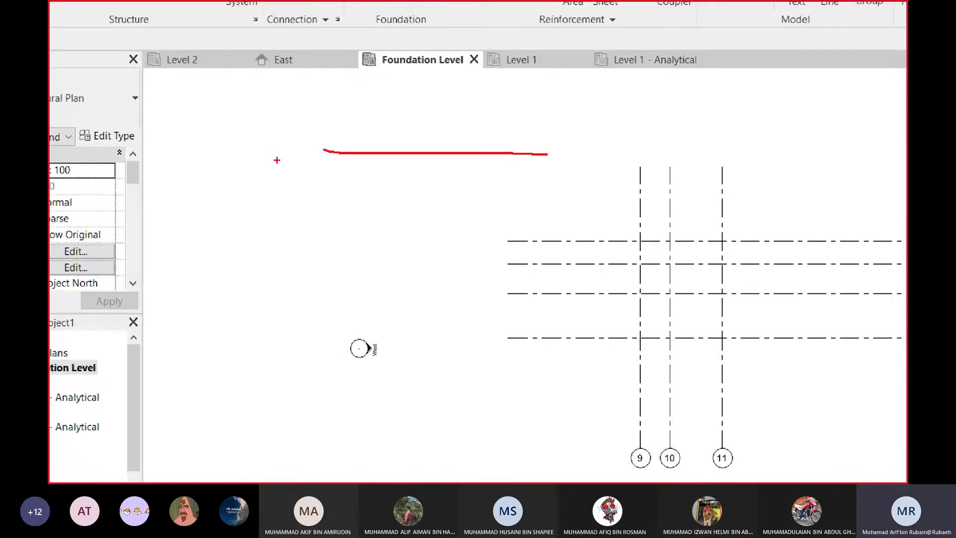
mouse_move(326, 150)
mouse_down()
mouse_move(318, 176)
mouse_move(565, 173)
mouse_move(552, 175)
mouse_up()
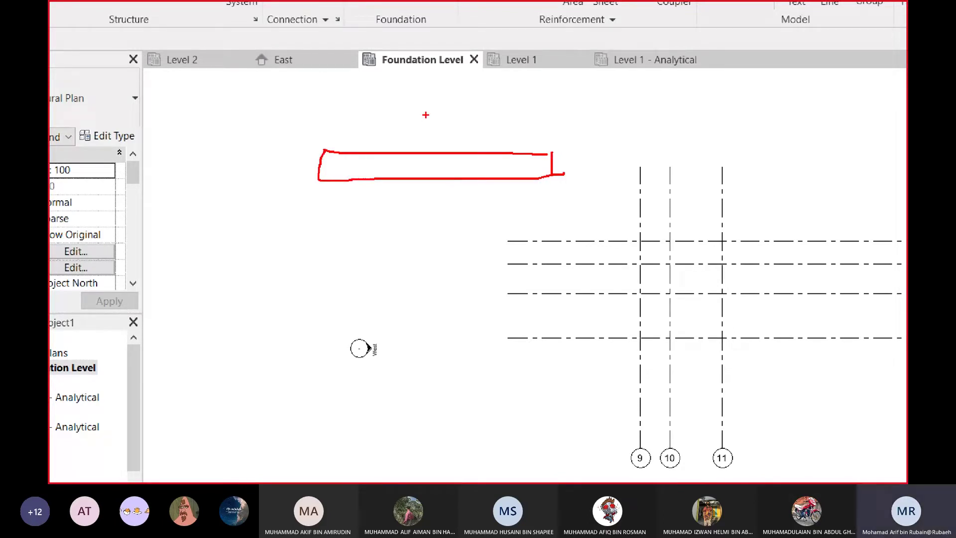
drag(420, 143, 411, 15)
mouse_move(411, 16)
mouse_down()
mouse_move(398, 39)
mouse_move(439, 38)
mouse_up()
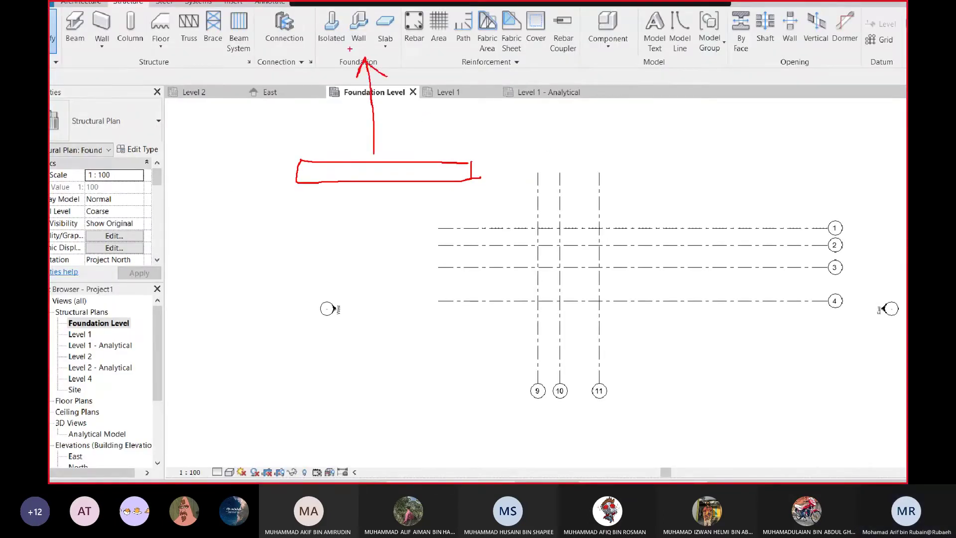
Draw a pen arrow from the Isolated foundation command and sketch a small square and a rectangular footing beneath it
mouse_move(331, 49)
mouse_down()
mouse_move(252, 219)
mouse_move(260, 222)
mouse_up()
mouse_move(196, 270)
mouse_down()
mouse_move(245, 270)
mouse_move(245, 316)
mouse_move(197, 272)
mouse_up()
drag(273, 268, 269, 315)
mouse_move(273, 270)
mouse_down()
mouse_move(350, 271)
mouse_move(352, 322)
mouse_move(264, 321)
mouse_up()
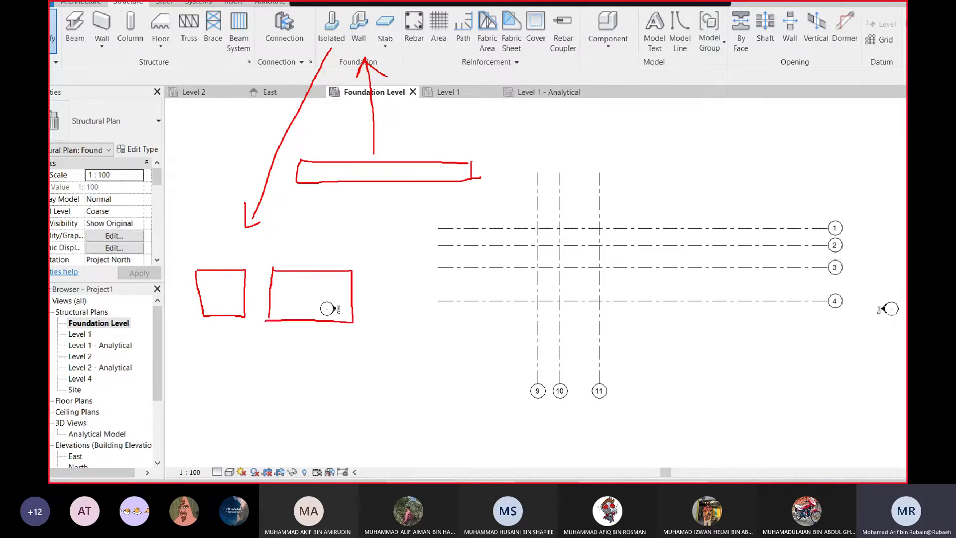
Draw a pen arrow from the Slab foundation command and sketch an L-shaped slab and a rounded slab over the grids
mouse_move(402, 42)
mouse_down()
mouse_move(422, 69)
mouse_move(658, 250)
mouse_move(640, 250)
mouse_up()
mouse_move(628, 287)
mouse_down()
mouse_move(672, 292)
mouse_move(675, 230)
mouse_move(755, 234)
mouse_move(756, 301)
mouse_move(629, 339)
mouse_move(633, 296)
mouse_up()
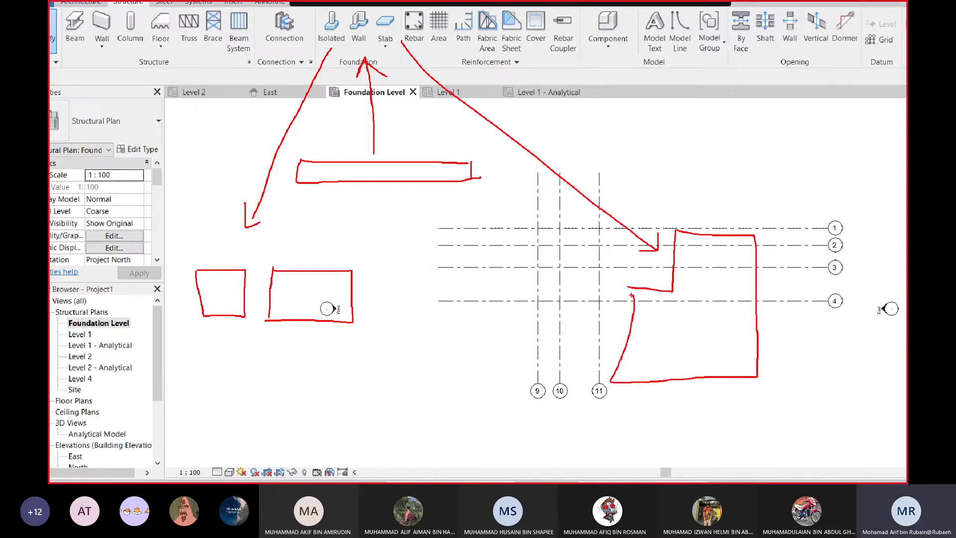
mouse_move(633, 293)
mouse_down()
mouse_move(626, 290)
mouse_move(631, 377)
mouse_up()
mouse_move(508, 283)
mouse_down()
mouse_move(535, 284)
mouse_move(542, 394)
mouse_move(515, 275)
mouse_up()
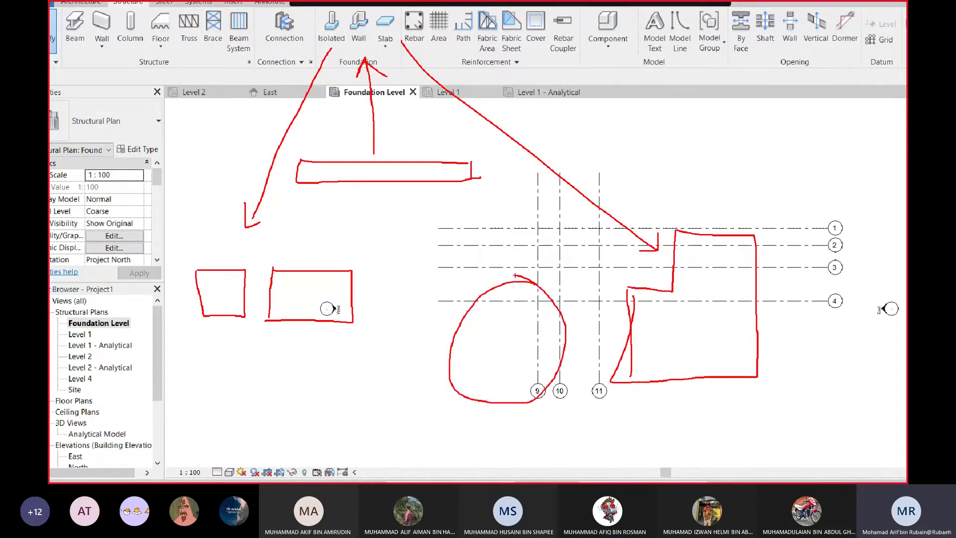
Sketch a large rectangular slab above the grid bubbles with the screen pen and label its sides 16m and 10m
mouse_move(638, 121)
mouse_down()
mouse_move(836, 121)
mouse_move(833, 218)
mouse_move(648, 130)
mouse_move(648, 119)
mouse_up()
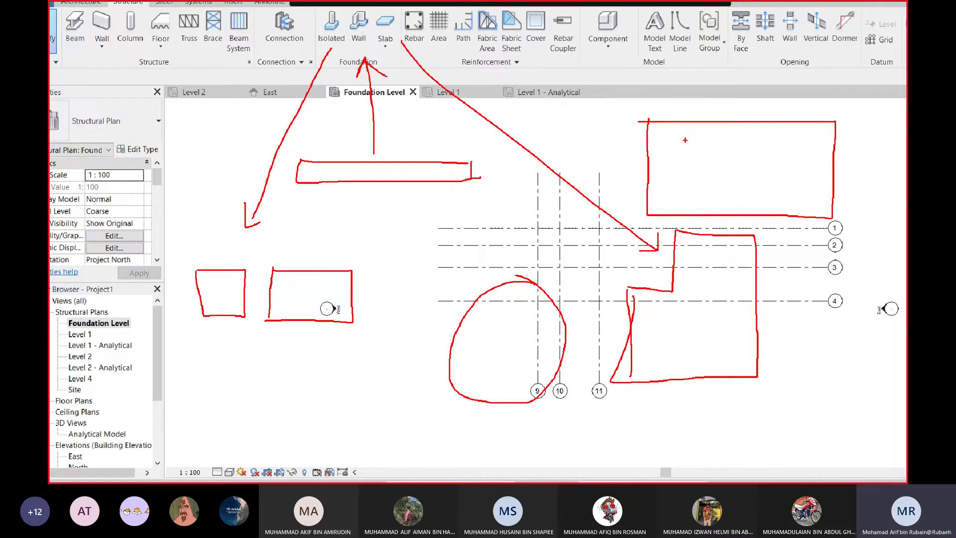
mouse_move(735, 89)
mouse_down()
mouse_move(733, 112)
mouse_move(750, 107)
mouse_up()
mouse_move(759, 113)
mouse_down()
mouse_move(767, 100)
mouse_move(774, 113)
mouse_up()
drag(726, 91, 726, 114)
drag(852, 152, 852, 178)
mouse_move(863, 155)
mouse_down()
mouse_move(859, 172)
mouse_move(865, 155)
mouse_up()
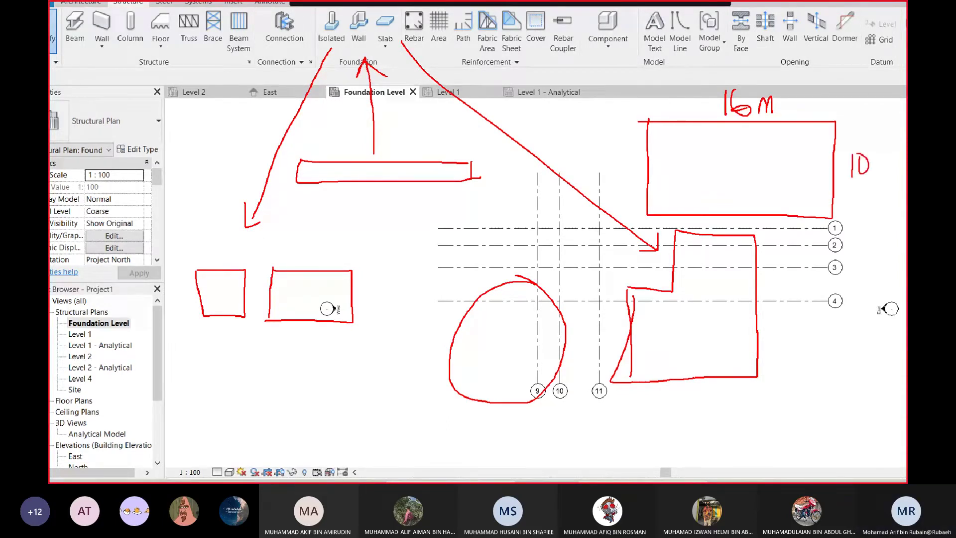
drag(875, 175, 892, 174)
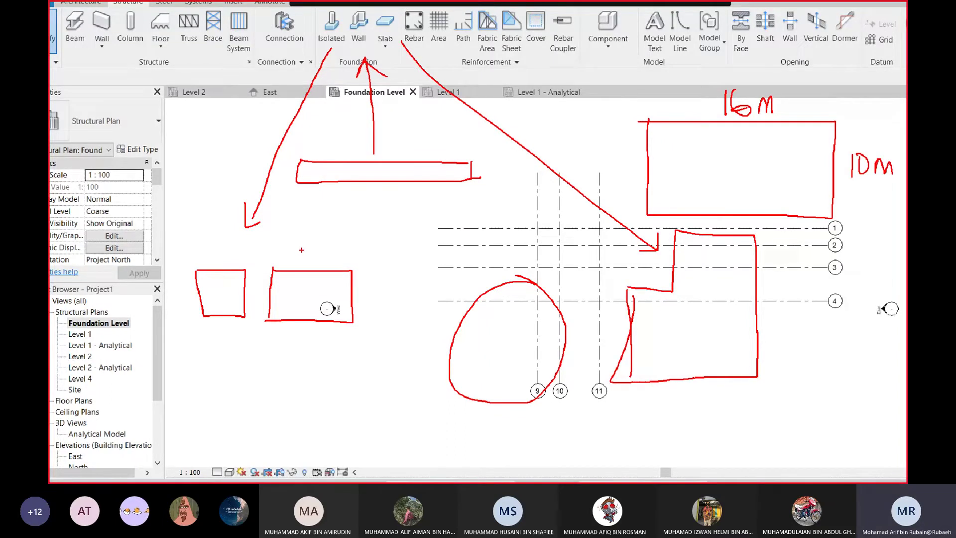
Label the sketched rectangular footing with the dimensions 400mm and 200mm
mouse_move(299, 250)
mouse_down()
mouse_move(301, 266)
mouse_move(310, 251)
mouse_up()
mouse_move(322, 250)
mouse_down()
mouse_move(359, 265)
mouse_move(367, 303)
mouse_move(377, 302)
mouse_up()
mouse_move(383, 289)
mouse_down()
mouse_move(379, 304)
mouse_move(387, 291)
mouse_up()
mouse_move(391, 303)
mouse_down()
mouse_move(395, 289)
mouse_move(431, 306)
mouse_up()
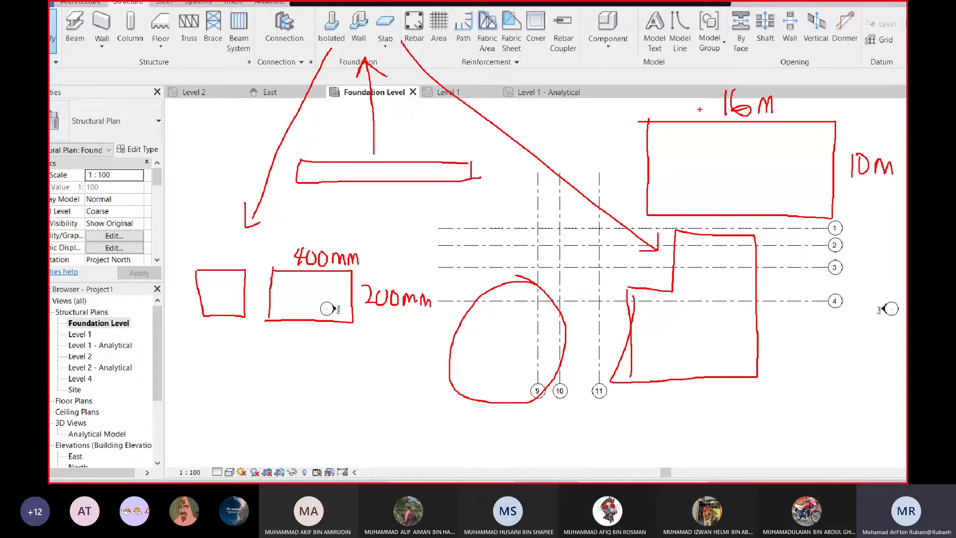
Circle footing positions at the corners, side midpoints and centre of the sketched 16m by 10m rectangle, plus one extra along its upper edge
mouse_move(646, 123)
mouse_down()
mouse_move(641, 130)
mouse_move(650, 121)
mouse_up()
drag(652, 204, 656, 204)
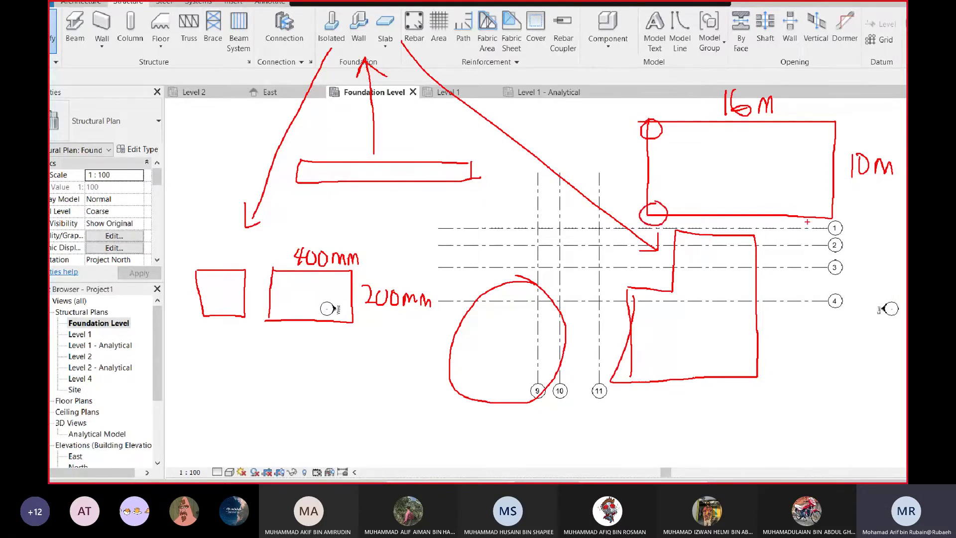
drag(818, 202, 828, 219)
drag(815, 104, 832, 142)
drag(741, 121, 740, 133)
mouse_move(742, 202)
mouse_down()
mouse_move(739, 216)
mouse_move(748, 204)
mouse_up()
mouse_move(653, 165)
mouse_down()
mouse_move(656, 181)
mouse_move(650, 164)
mouse_up()
drag(833, 162, 827, 186)
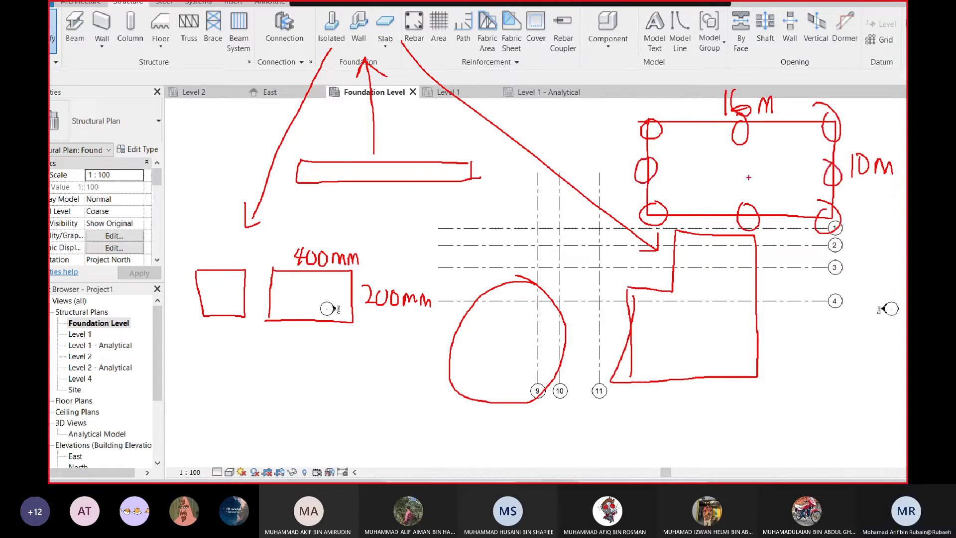
mouse_move(696, 117)
mouse_down()
mouse_move(692, 127)
mouse_move(717, 115)
mouse_up()
drag(738, 160, 747, 175)
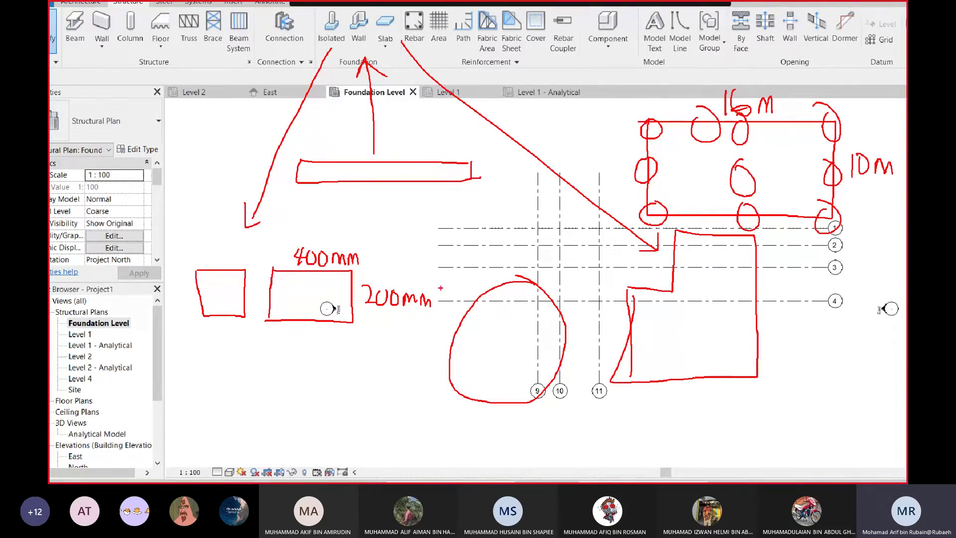
Write the quantity 10x beside the sketched rectangular footing and clear all pen annotations
mouse_move(406, 249)
mouse_down()
mouse_move(455, 227)
mouse_move(477, 243)
mouse_up()
drag(496, 209, 521, 230)
drag(519, 211, 504, 239)
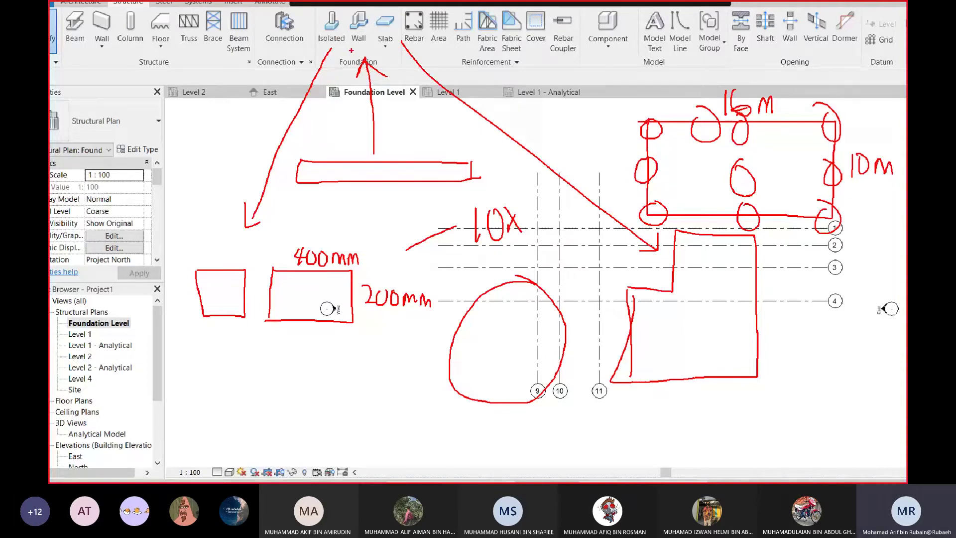
key(Escape)
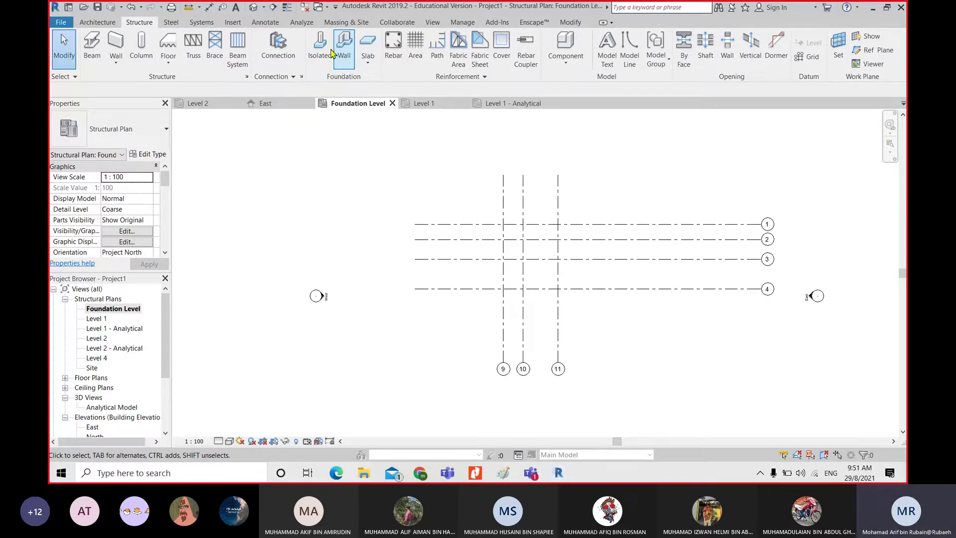
Start placing an isolated foundation of type M_Footing-Rectangular 1800 x 1200 x 450mm and underline its dimensions with the screen pen
click(328, 50)
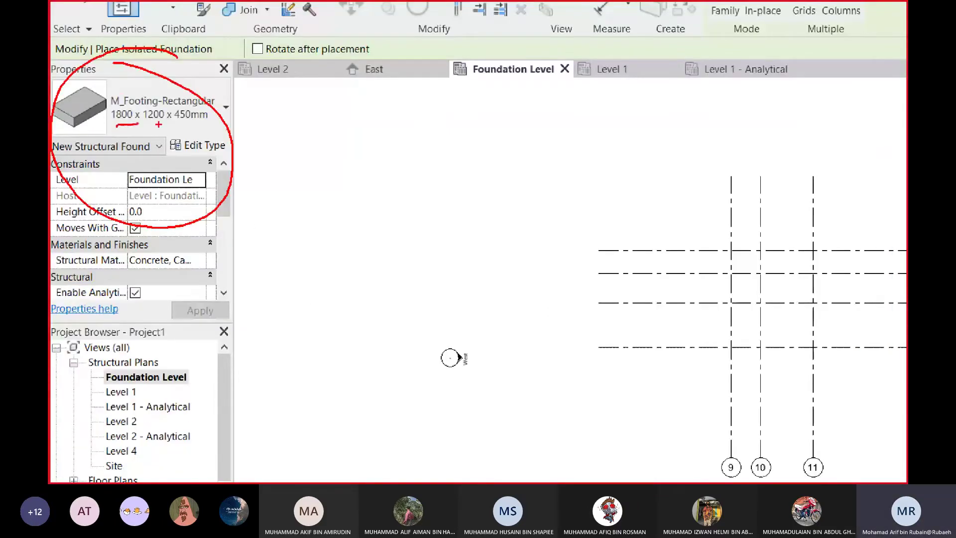
drag(176, 125, 199, 125)
Sketch a three-dimensional rectangular footing block with the screen pen in the empty area of the plan
mouse_move(299, 221)
mouse_down()
mouse_move(405, 215)
mouse_move(428, 138)
mouse_up()
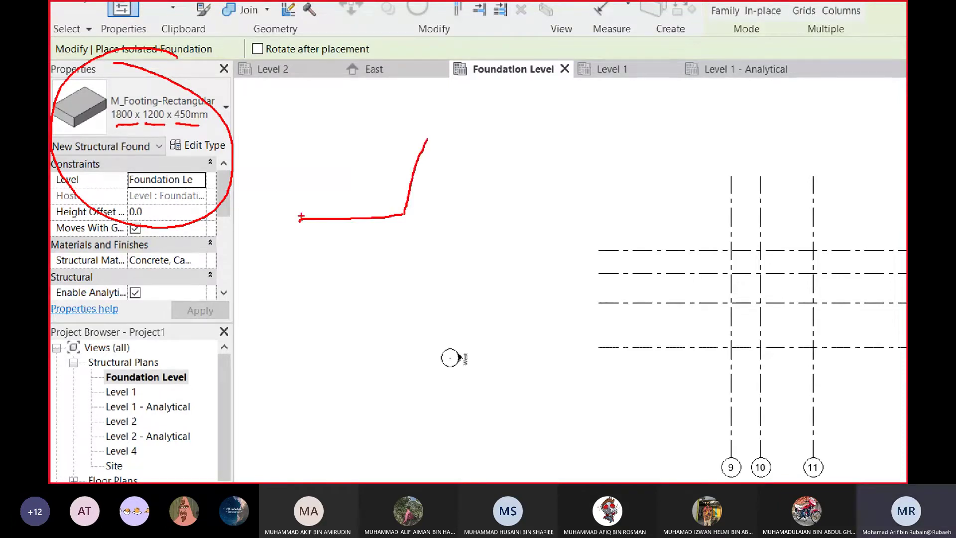
mouse_move(300, 217)
mouse_down()
mouse_move(311, 143)
mouse_move(427, 133)
mouse_move(433, 175)
mouse_up()
drag(399, 222, 413, 257)
drag(297, 227, 303, 273)
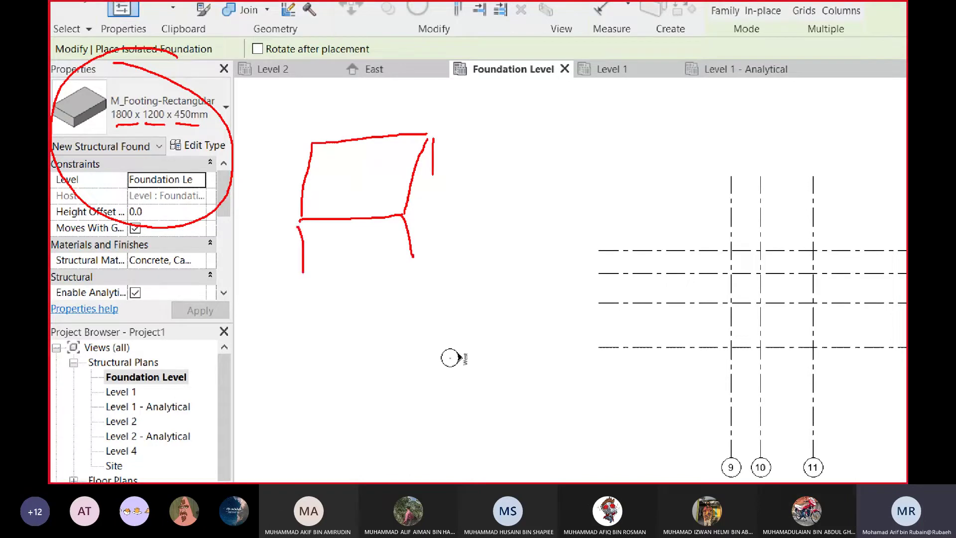
drag(432, 175, 416, 259)
drag(408, 262, 304, 273)
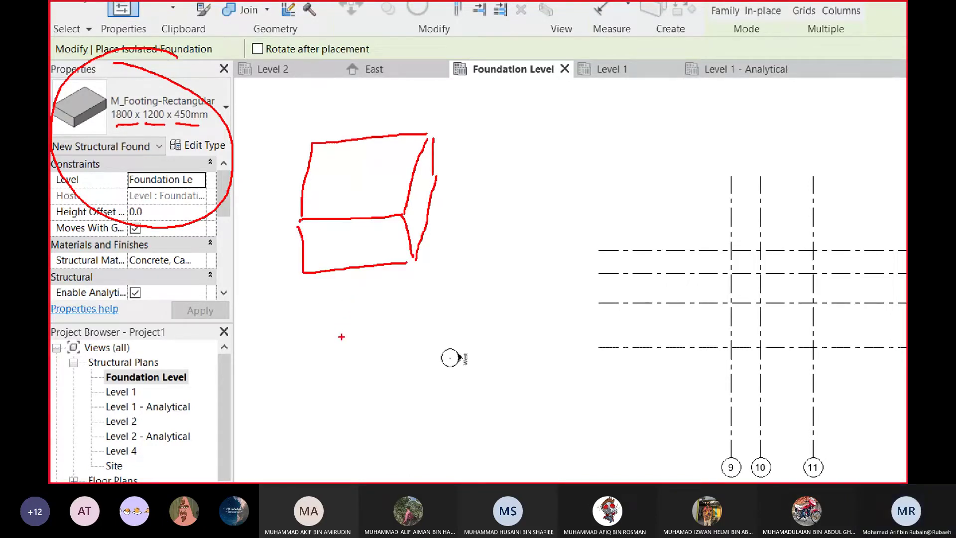
Write the formula P x L x L below the sketched block and label its front edge P
mouse_move(338, 327)
mouse_down()
mouse_move(339, 358)
mouse_move(339, 346)
mouse_move(369, 362)
mouse_up()
click(368, 340)
drag(369, 344, 354, 364)
mouse_move(378, 327)
mouse_down()
mouse_move(380, 359)
mouse_move(412, 342)
mouse_move(416, 353)
mouse_up()
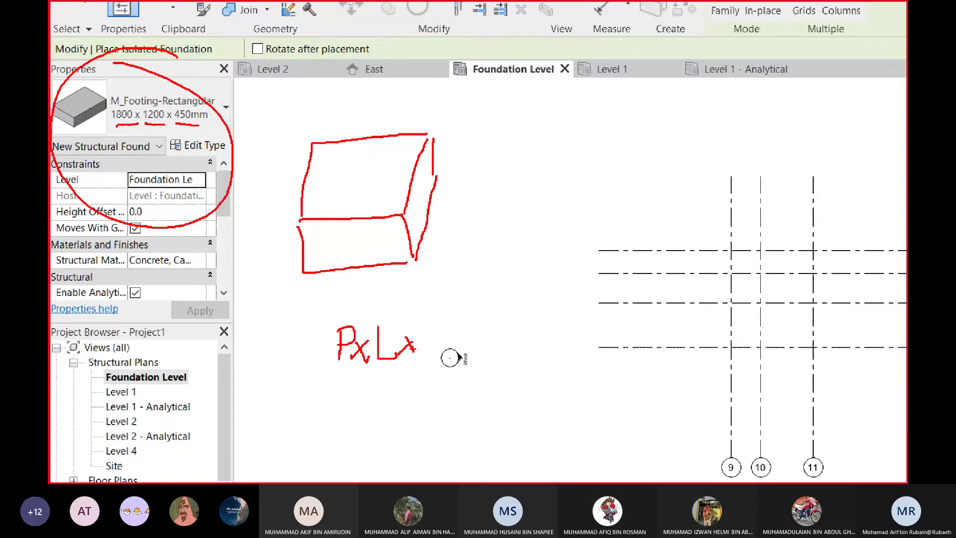
drag(353, 282, 353, 311)
drag(352, 283, 355, 297)
drag(425, 328, 441, 357)
Label the sketched block's side edge L and its height H, and mark the 1800 dimension in the footing type name
drag(447, 216, 456, 238)
drag(447, 141, 446, 162)
drag(454, 130, 454, 165)
drag(442, 156, 466, 156)
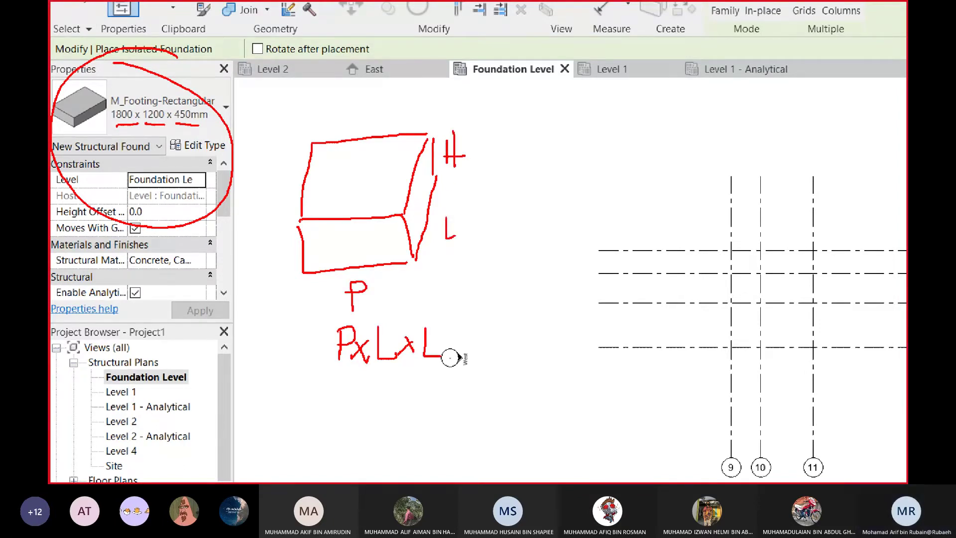
drag(117, 119, 124, 119)
drag(120, 115, 120, 123)
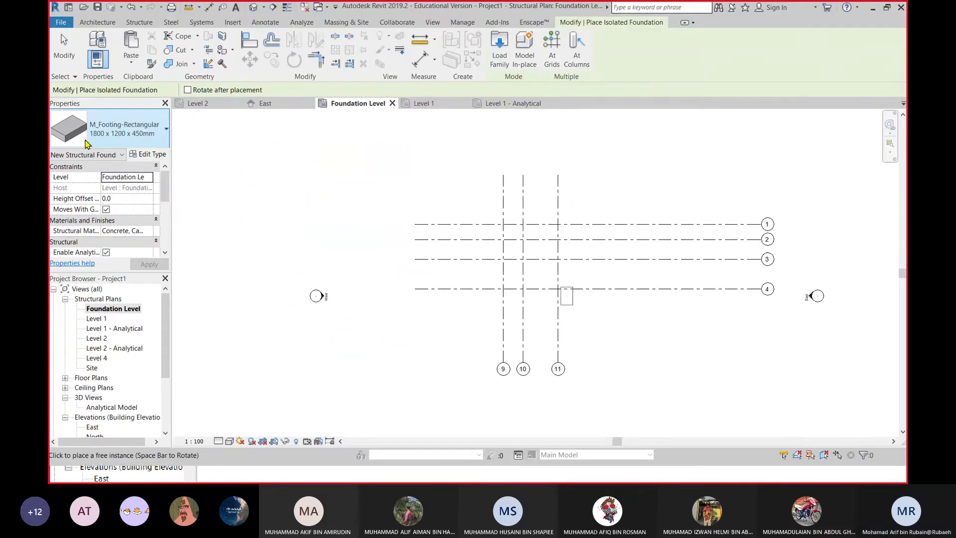
Place a trial 1800 x 1200 x 450mm footing in the empty area away from the grids, and delete it
click(115, 130)
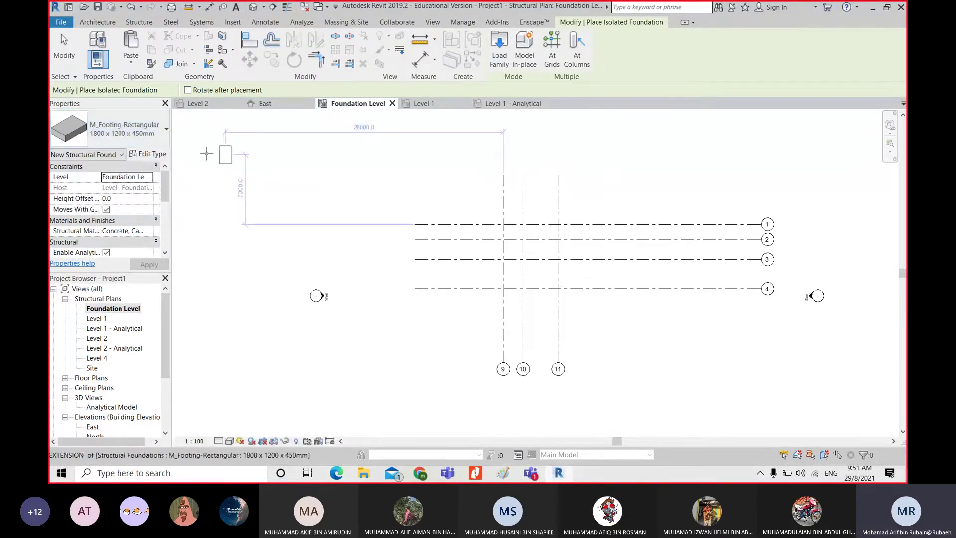
scroll(239, 189, up, 2)
key(Escape)
key(Escape)
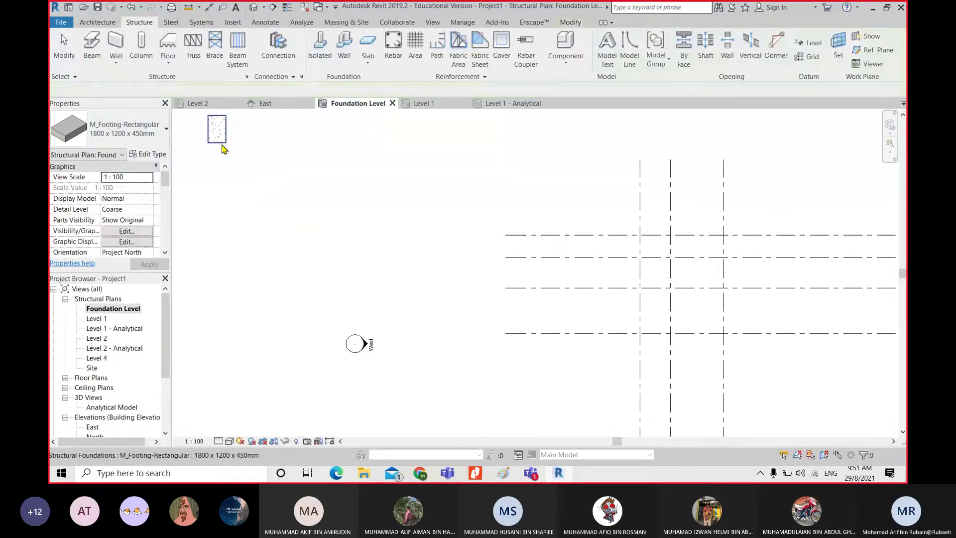
click(222, 145)
key(Delete)
scroll(218, 153, down, 1)
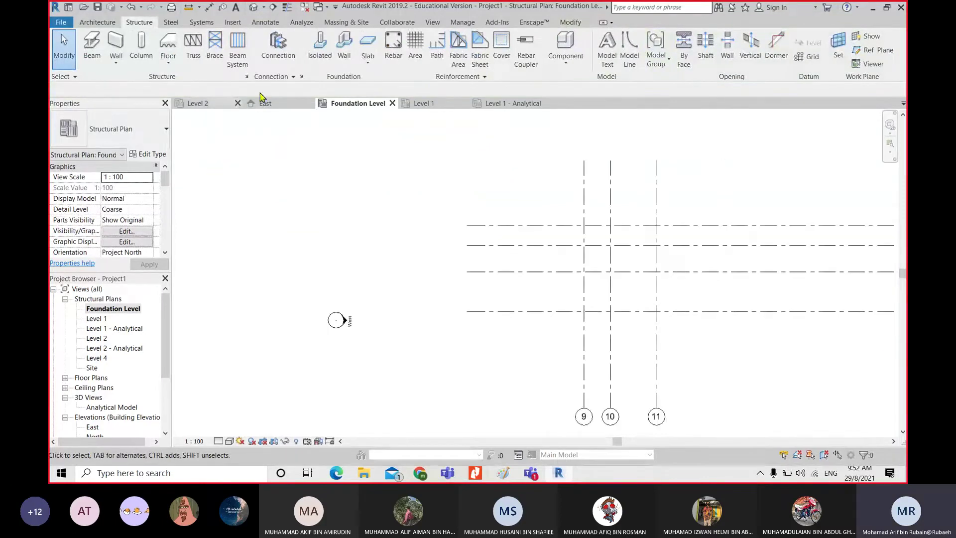
Start placing an isolated foundation and duplicate its 1800 x 1200 x 450mm type under the name 400x400
click(320, 47)
click(147, 155)
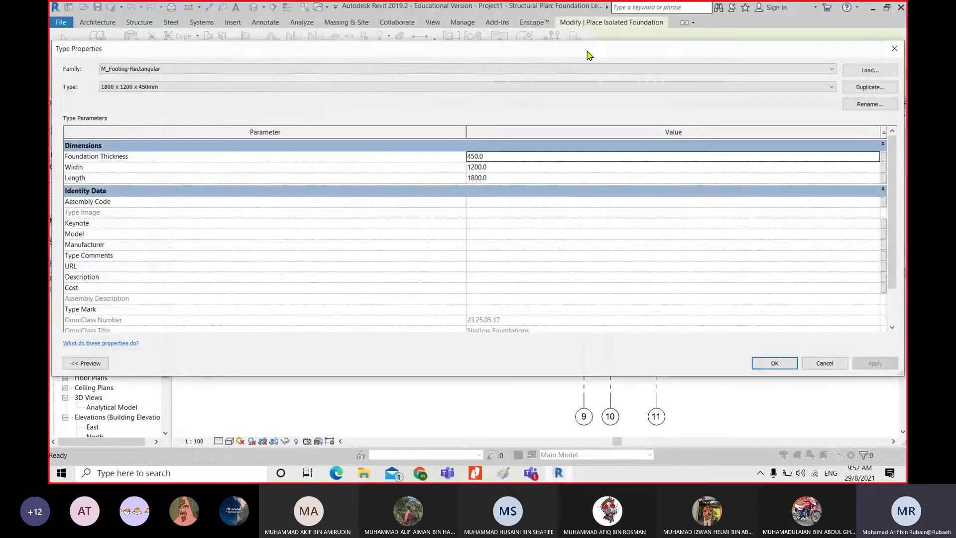
click(871, 87)
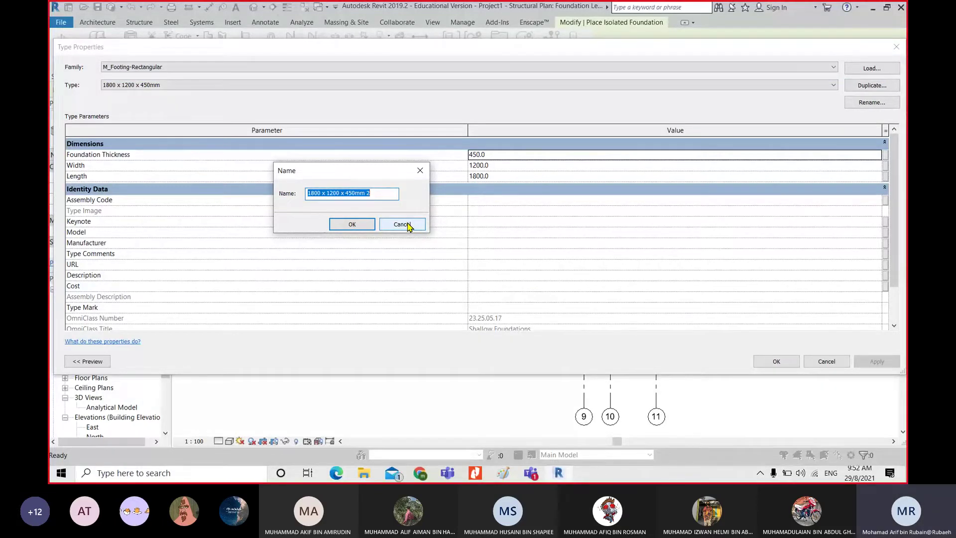
text(400)
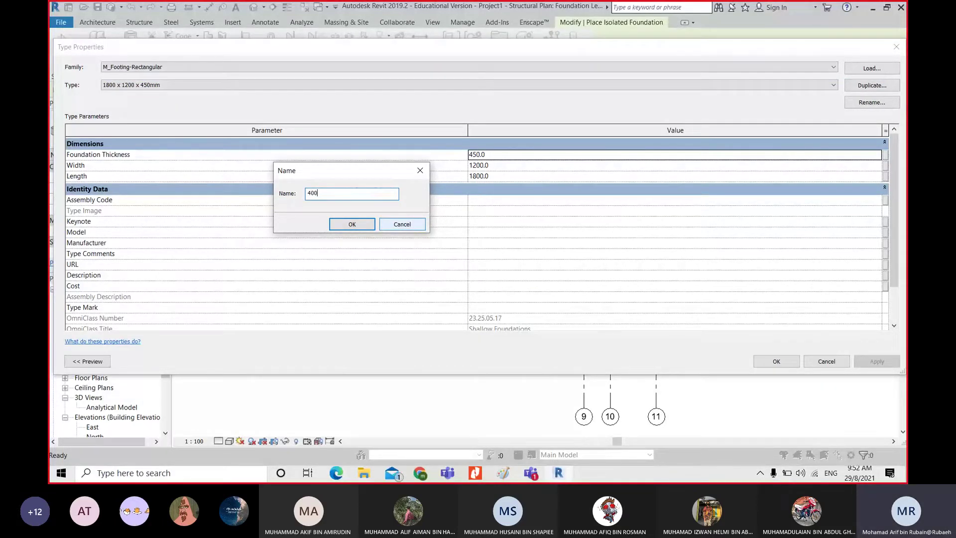
text(x400)
key(Return)
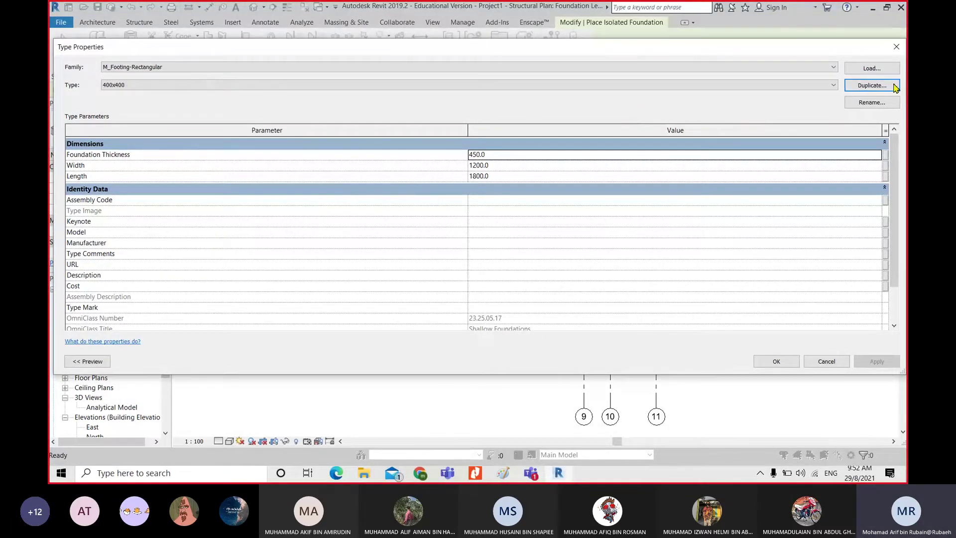
Mark the 1800 x 1200 x 450mm and 2400 x 1800 x 450mm types in the type list and close the type properties without saving
click(834, 85)
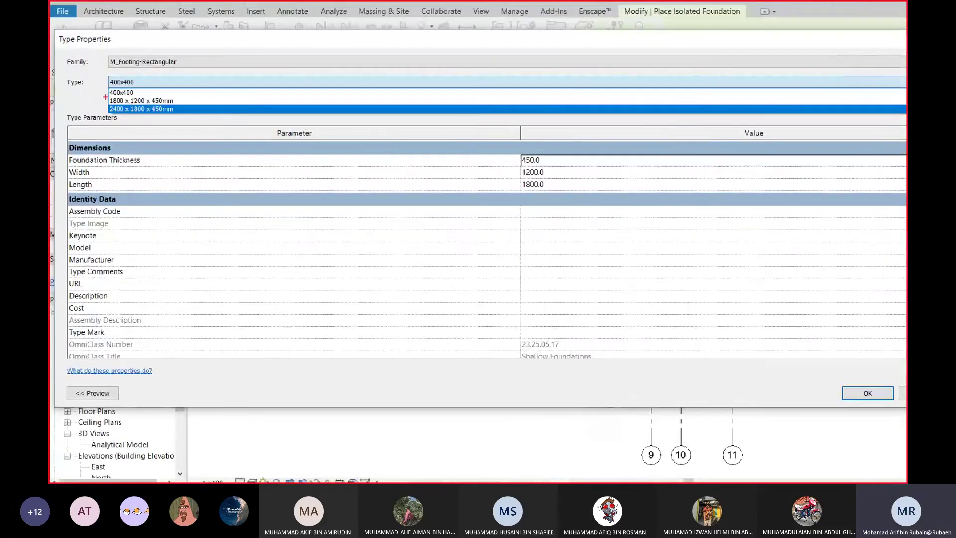
drag(103, 98, 97, 101)
drag(104, 105, 98, 106)
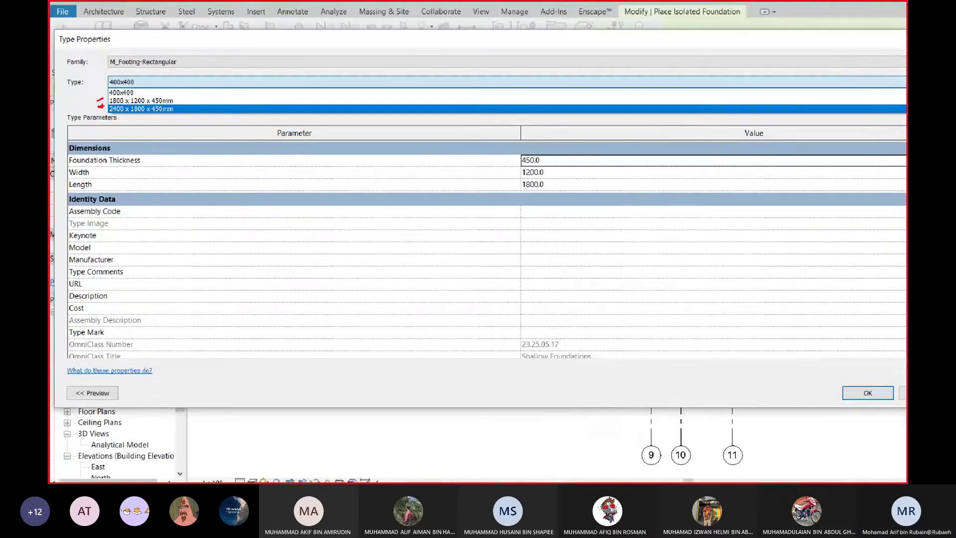
key(Escape)
scroll(133, 154, down, 2)
click(897, 47)
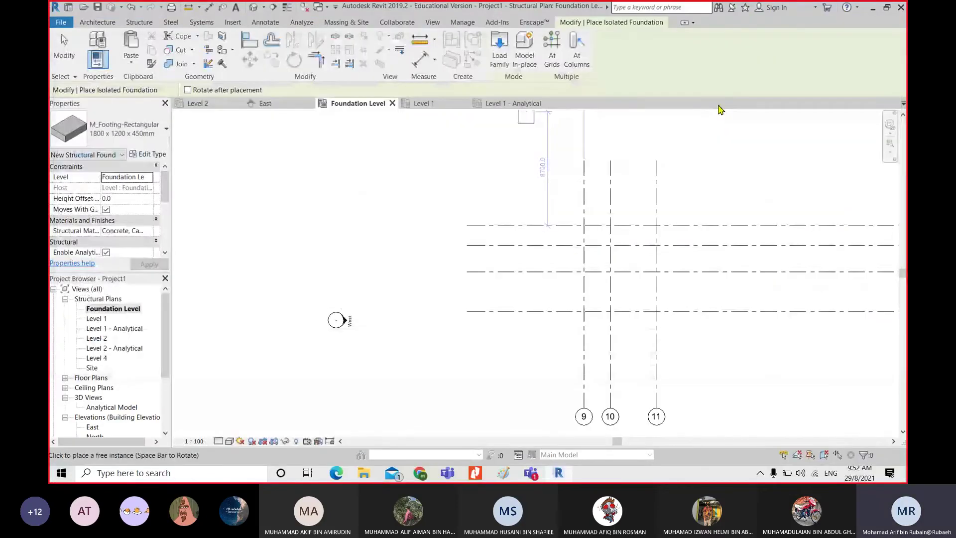
Duplicate the 1800 x 1200 x 450mm rectangular footing type under the name 400 x 400
click(149, 155)
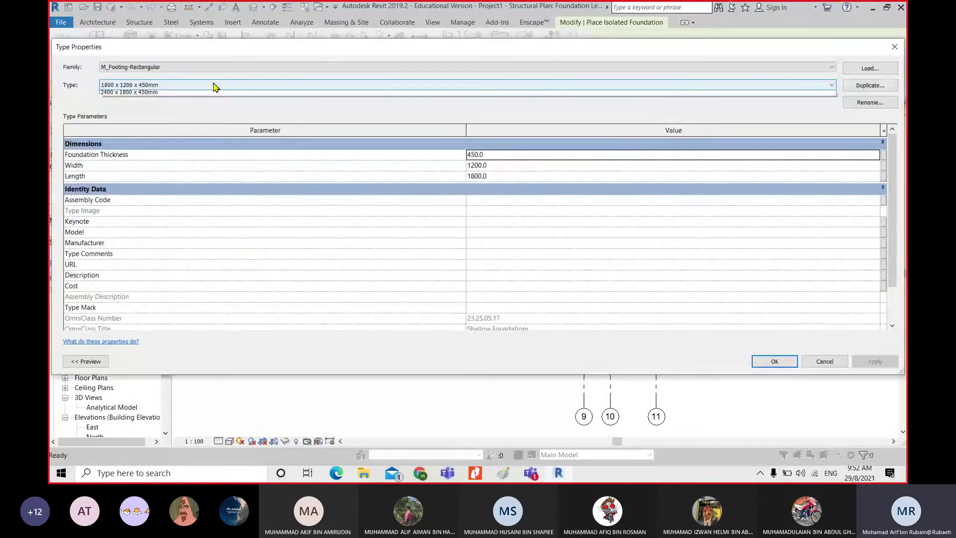
click(214, 85)
click(853, 89)
click(871, 85)
text(400 )
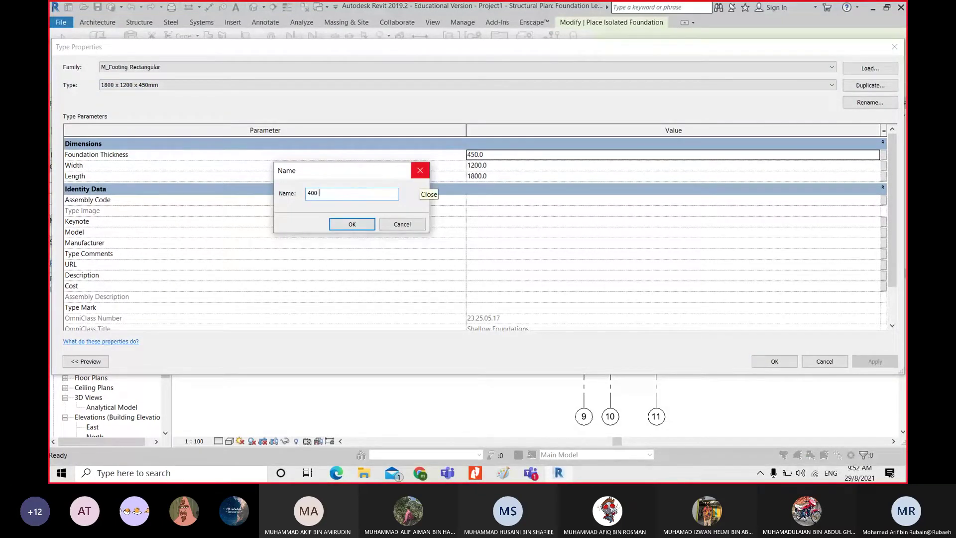
text(x 400)
click(366, 227)
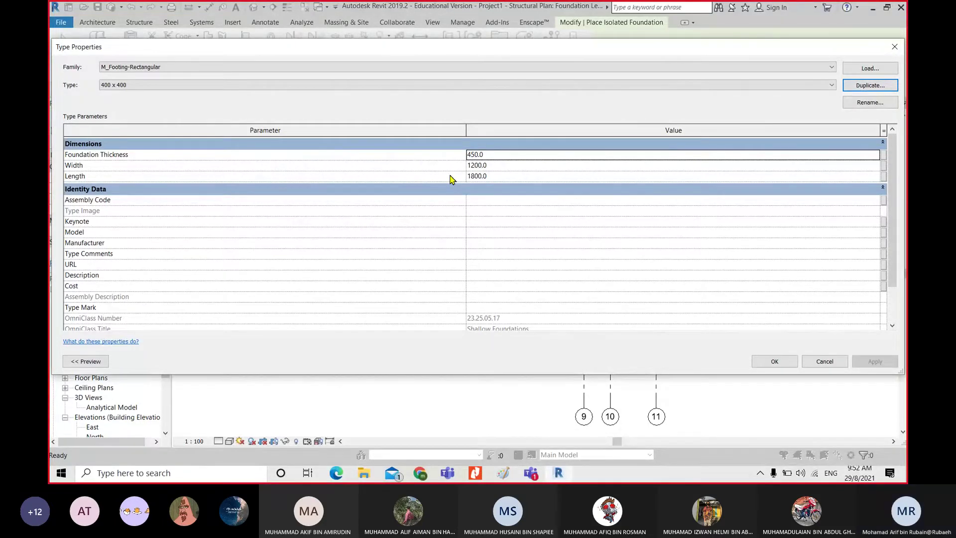
Rename the new 400 x 400 footing type as 400 x 400 x 250
click(501, 156)
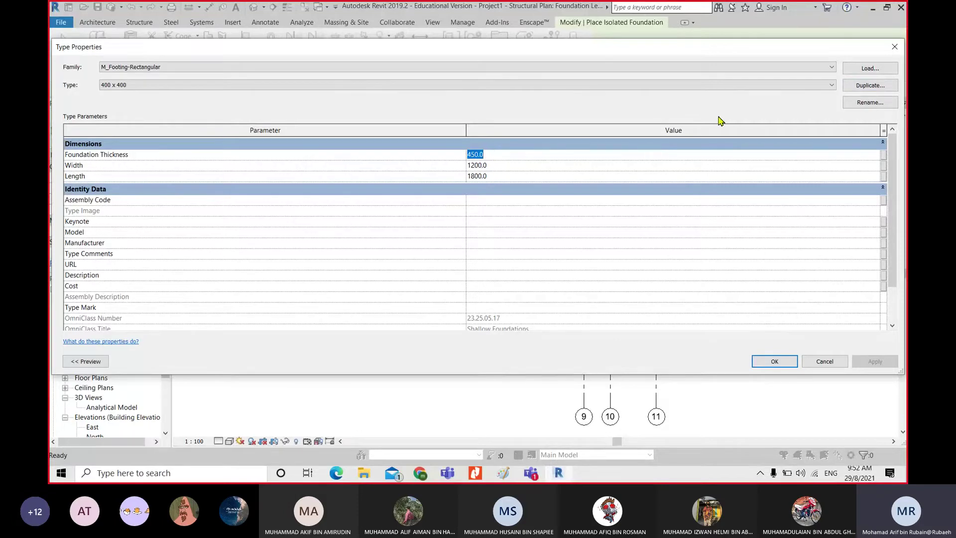
click(871, 102)
click(653, 173)
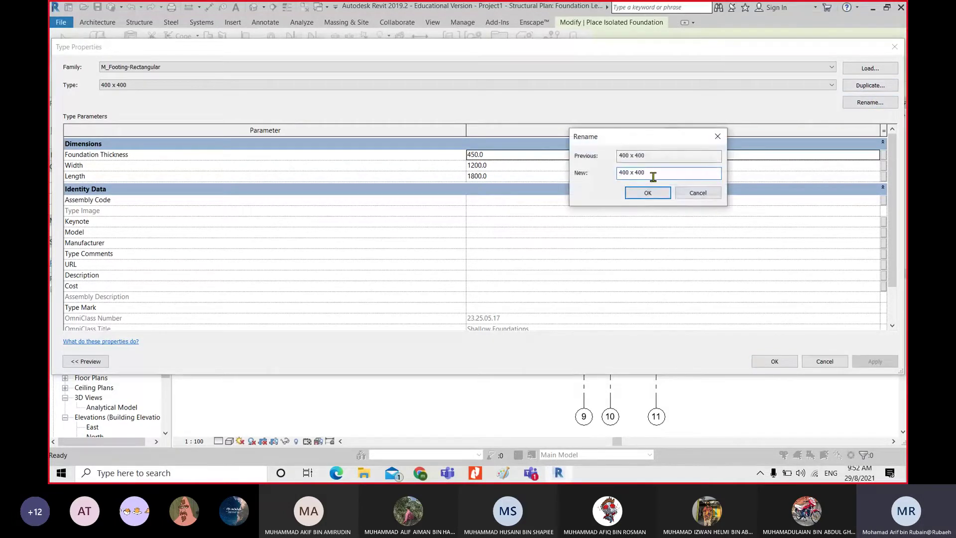
text(x)
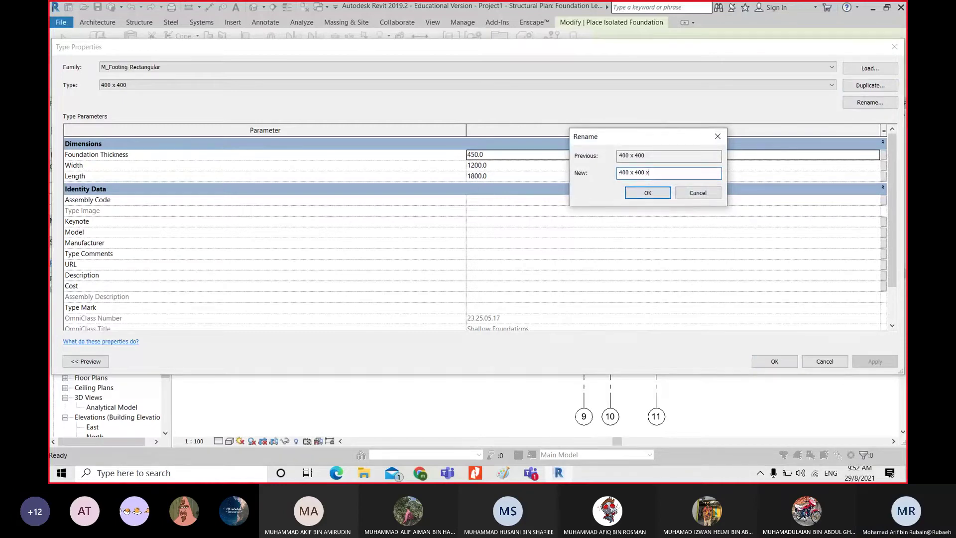
text( 250)
key(Return)
Set the new footing type's foundation thickness to 250, width to 400 and length to 400, and apply the type changes
click(606, 158)
text(250)
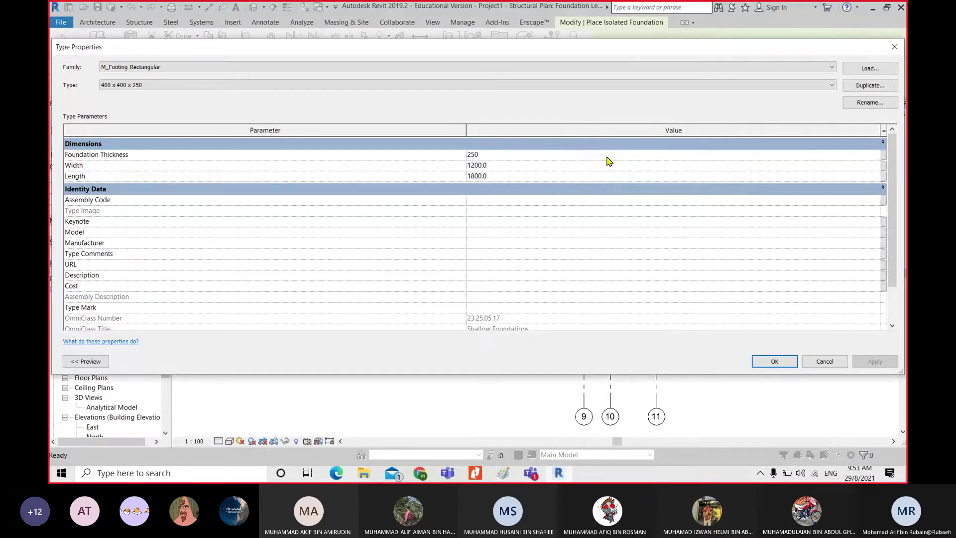
key(Return)
click(604, 167)
text(400)
click(575, 177)
text(400)
key(Return)
click(771, 363)
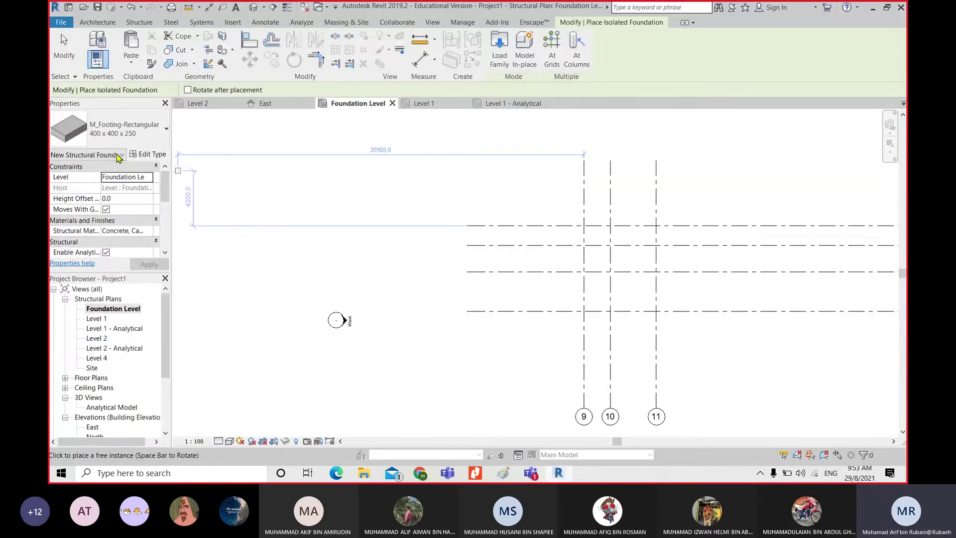
Place 400 x 400 x 250 footings at the four intersections of grids 9 and 10 with grids 1 and 2
scroll(586, 227, up, 5)
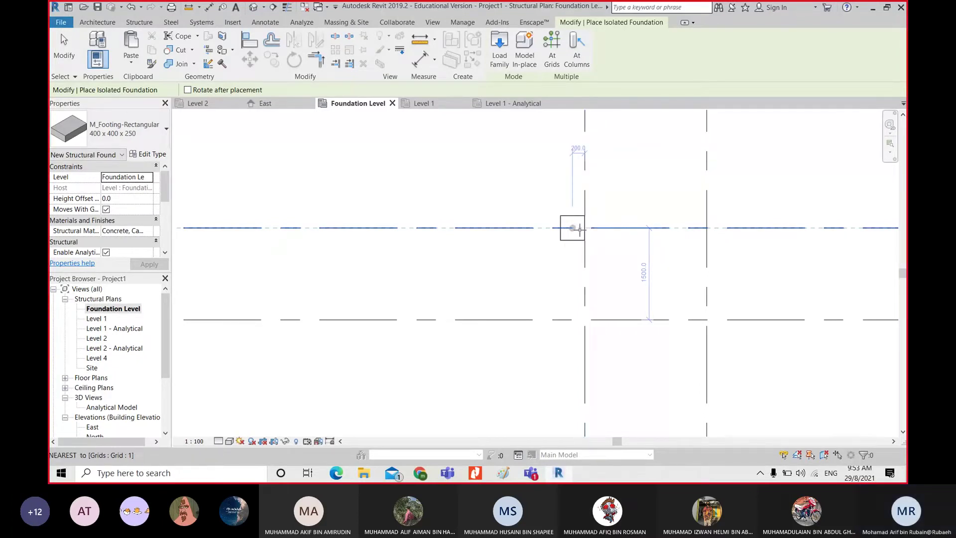
scroll(586, 233, up, 4)
scroll(585, 233, down, 2)
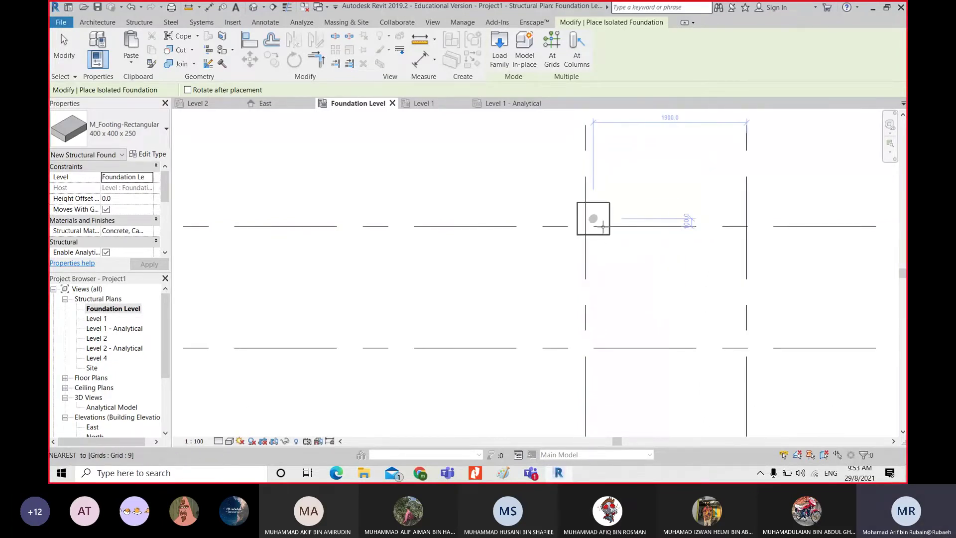
scroll(623, 226, up, 2)
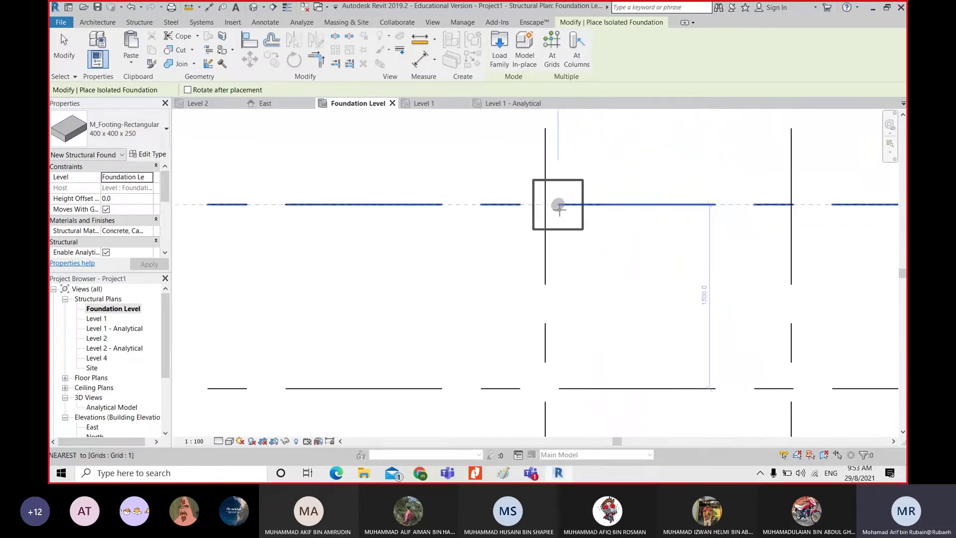
scroll(573, 215, down, 2)
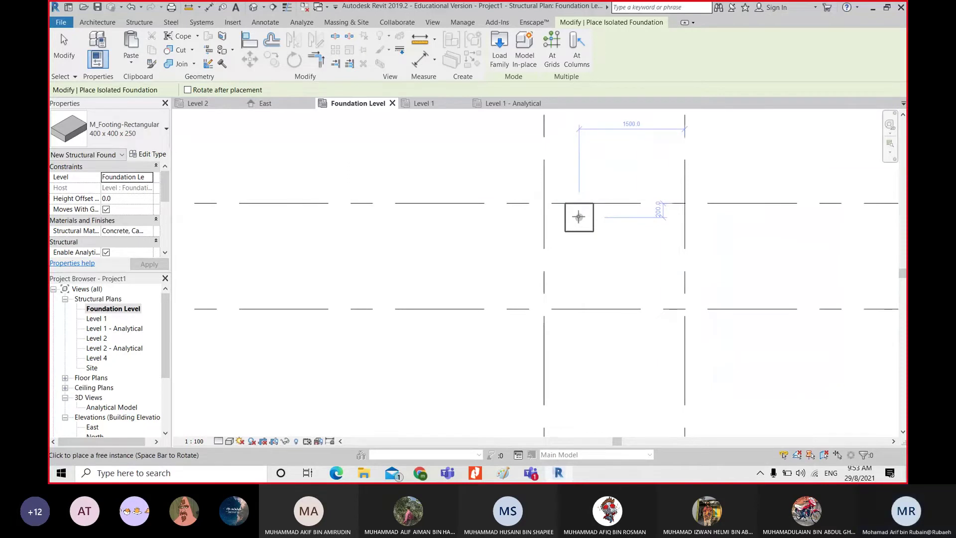
scroll(606, 205, down, 3)
scroll(585, 203, up, 2)
click(574, 193)
click(575, 272)
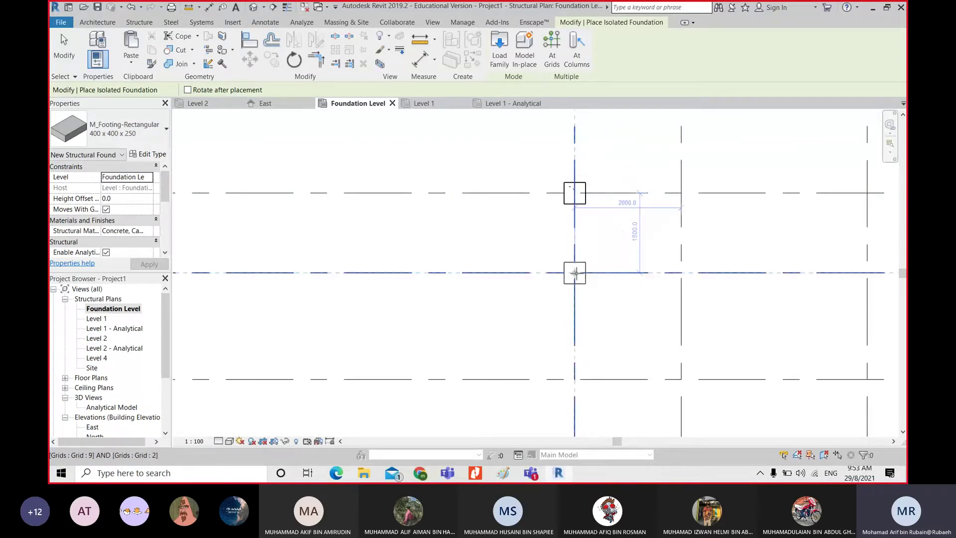
click(681, 273)
click(681, 193)
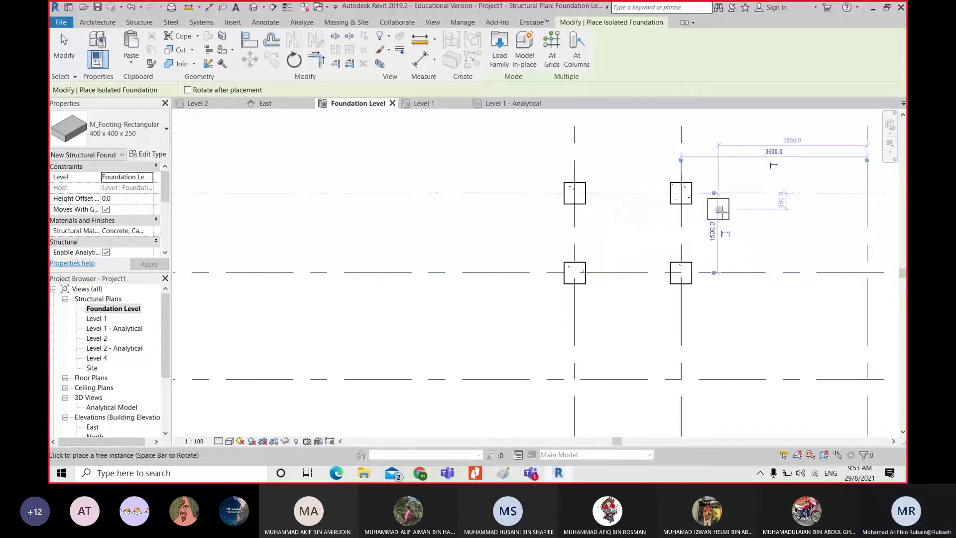
Place footings on grid 11 at its intersections with grids 1 and 4
click(867, 193)
scroll(871, 299, down, 2)
middle_drag(871, 299, 705, 204)
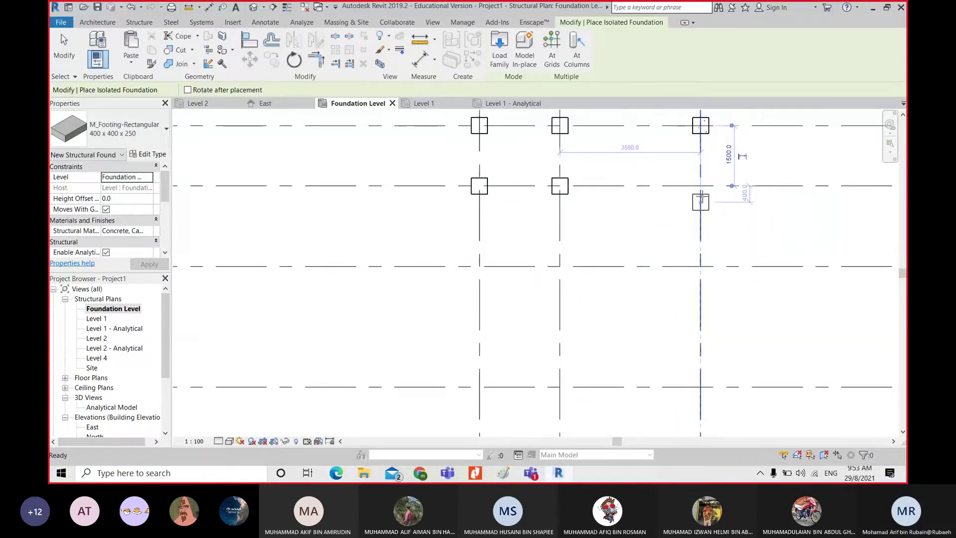
scroll(704, 202, down, 1)
click(700, 359)
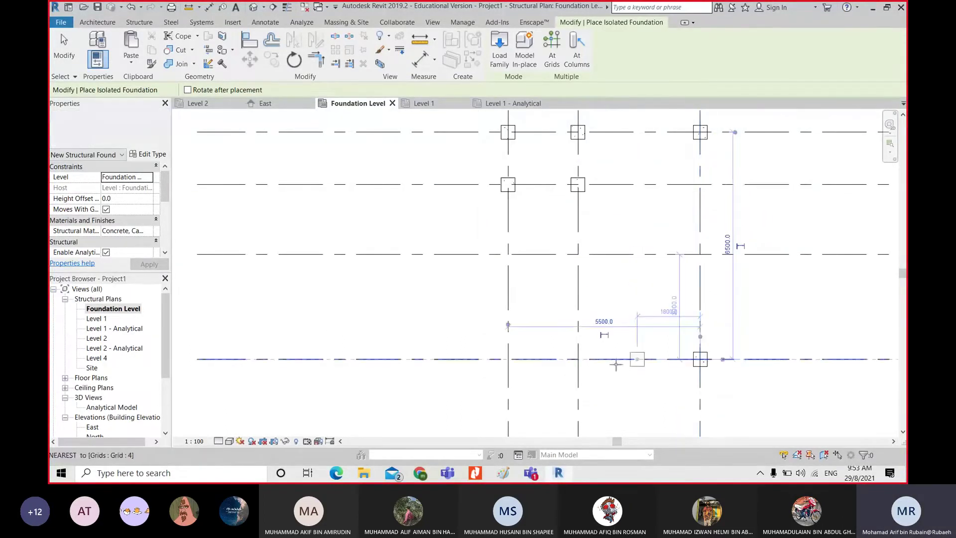
Place footings at the intersections of grids 9 and 10 with grids 4 and 3
click(578, 359)
click(508, 359)
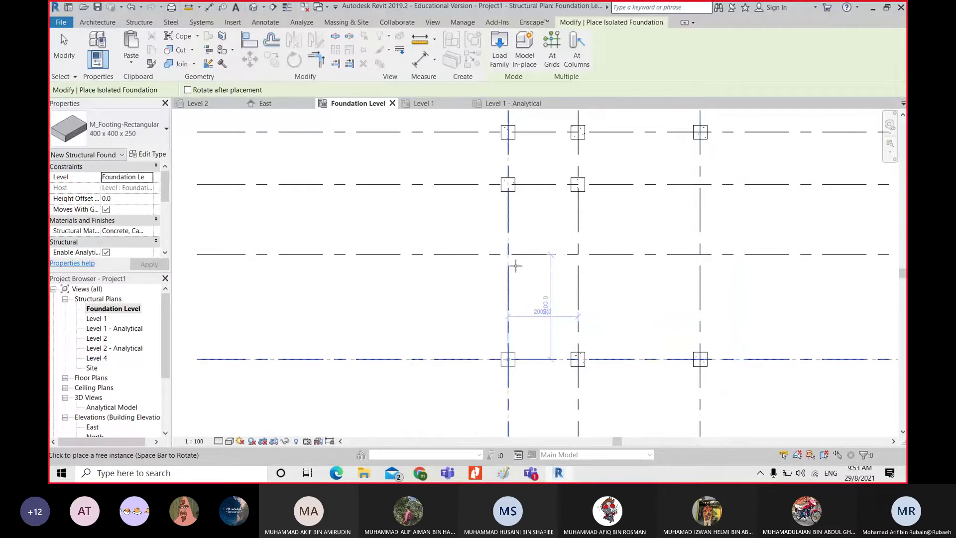
click(509, 254)
click(578, 254)
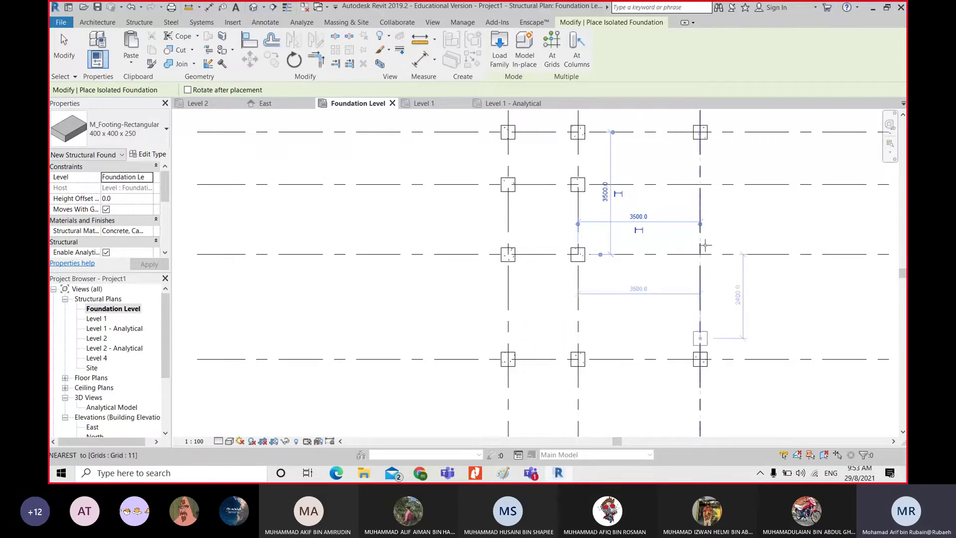
scroll(700, 332, down, 1)
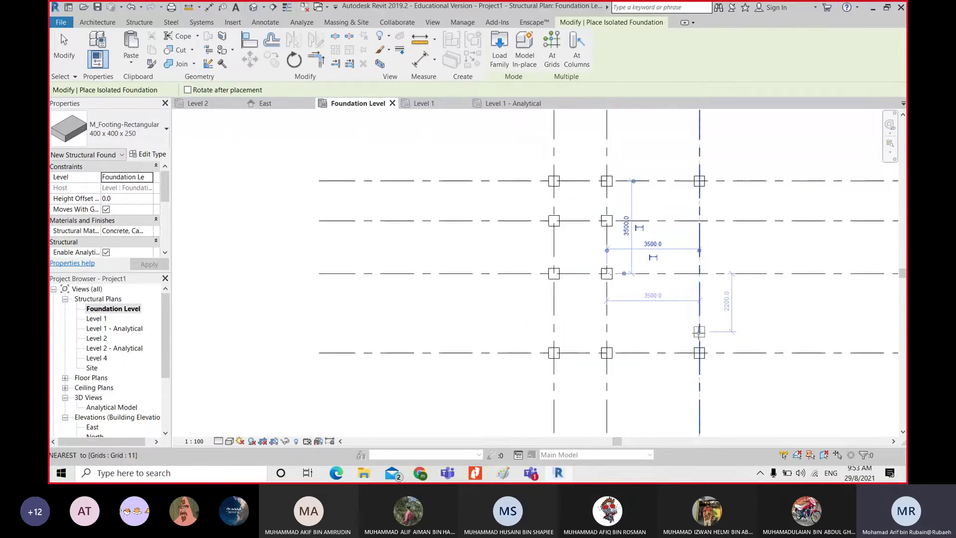
Place a 400 x 400 x 250 isolated footing at the intersection of grids 11 and 2, and finish footing placement
middle_drag(699, 331, 589, 345)
scroll(578, 274, down, 1)
scroll(593, 229, up, 2)
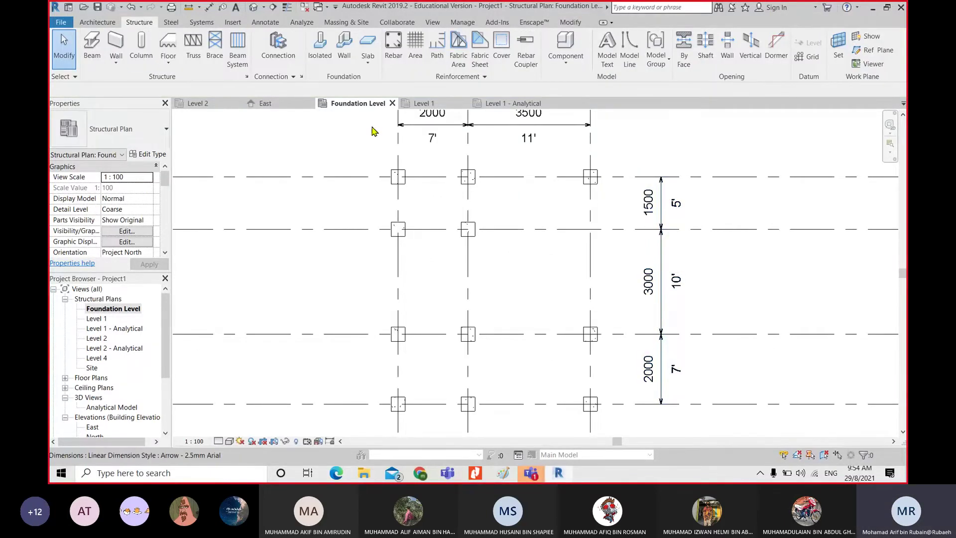
click(318, 46)
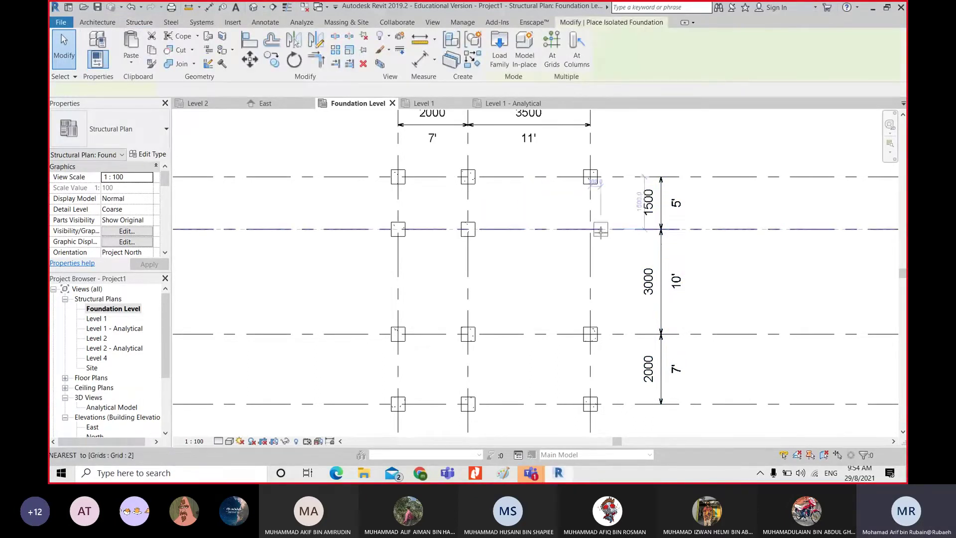
click(590, 229)
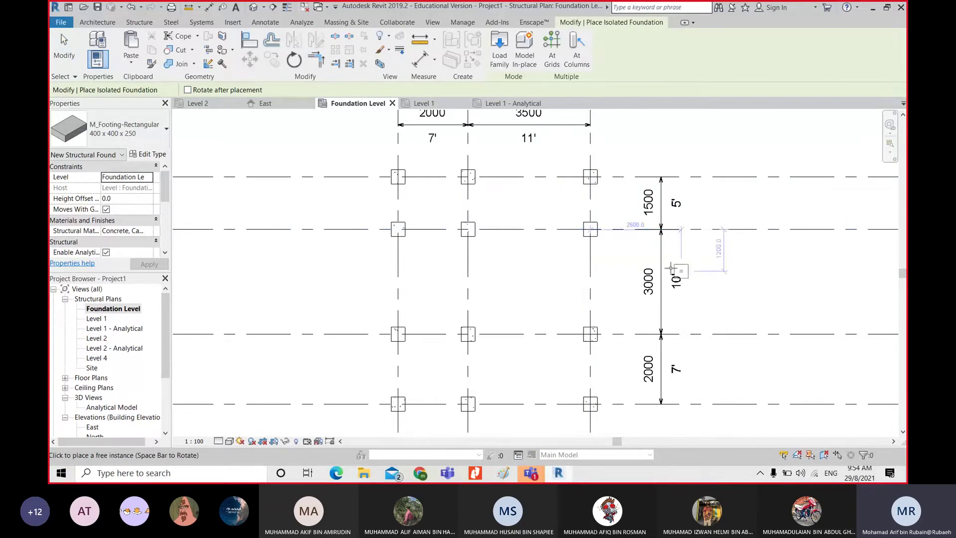
scroll(623, 225, up, 2)
key(Escape)
key(Escape)
scroll(621, 219, down, 2)
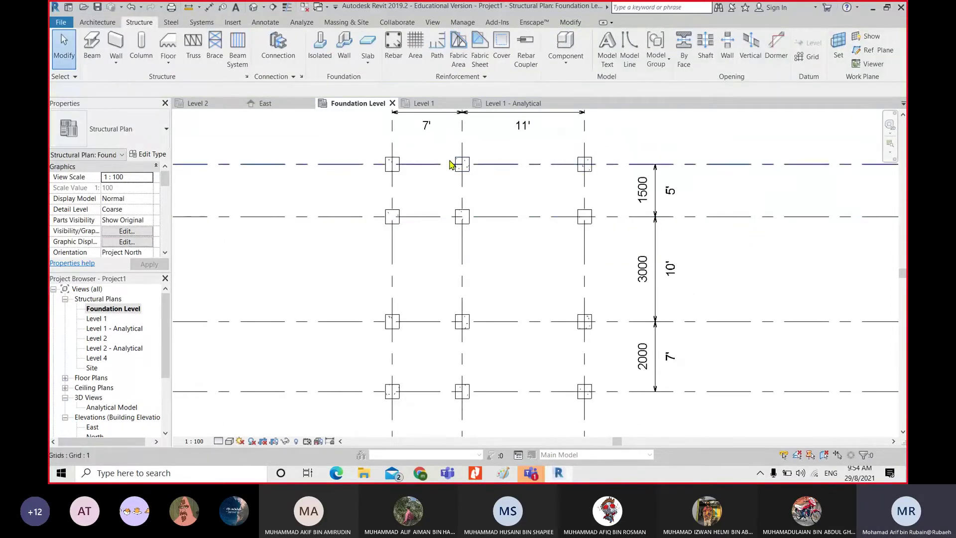
scroll(560, 183, down, 2)
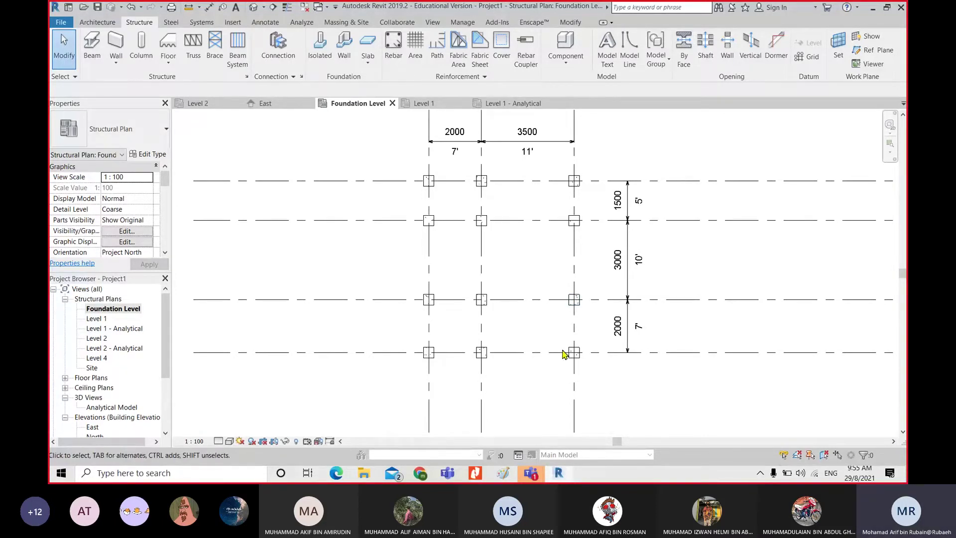
Switch to the Microsoft Teams meeting window and send the chat message "boleh faham tak semua"
mouse_move(535, 477)
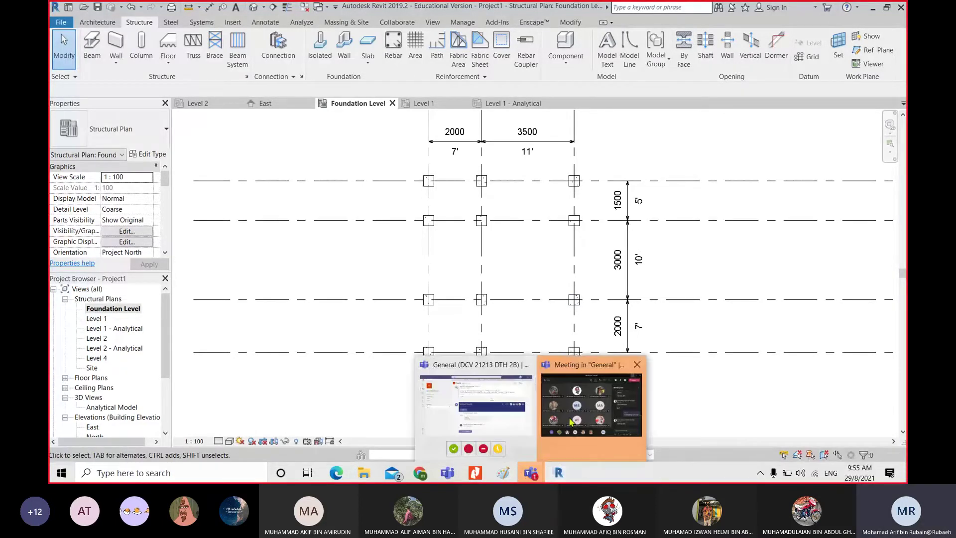
click(571, 423)
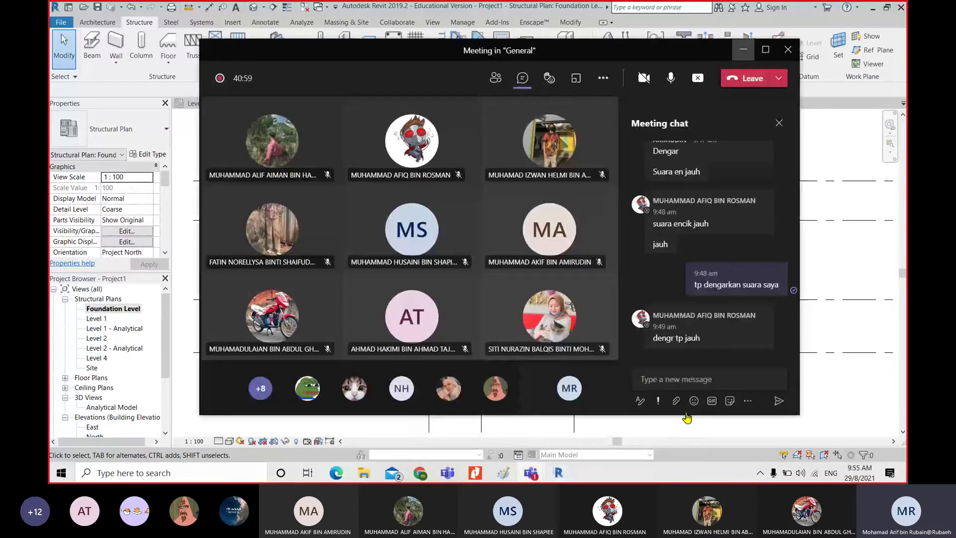
click(727, 383)
text(bol)
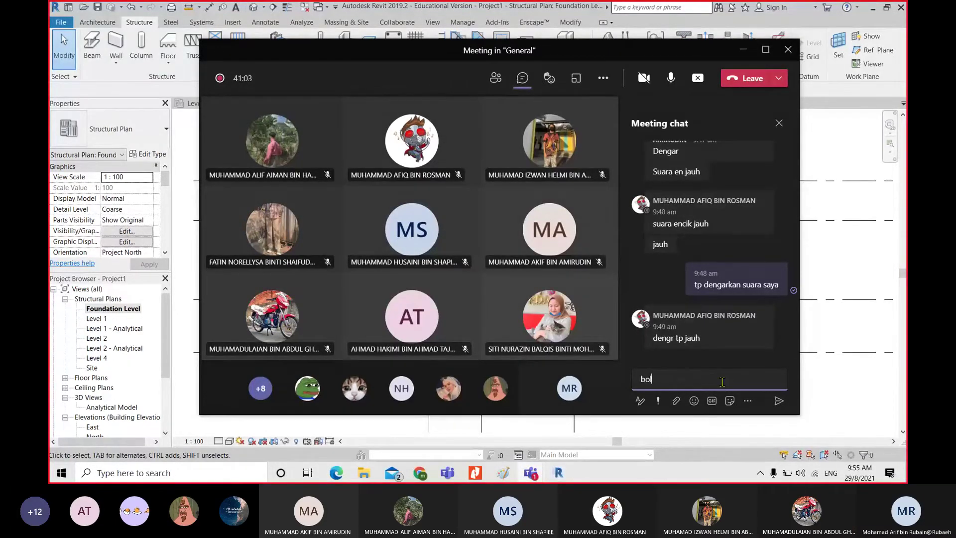
text(eh fa)
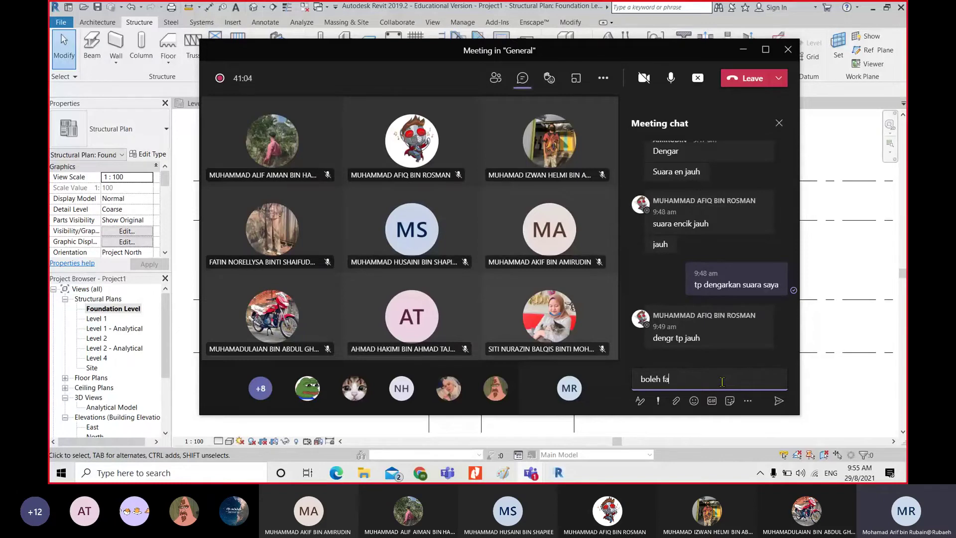
text(ham tak semua)
key(Return)
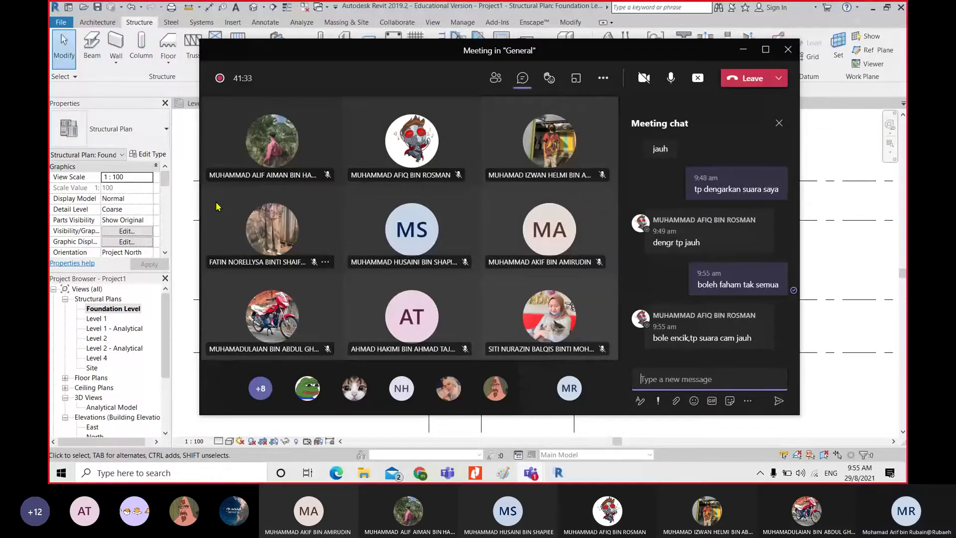
Send the chat messages "tp boleh dengar tak" and "maaf semua saya rasa laptop saya prolem", and return to Revit
text(tp boleh dengar tak)
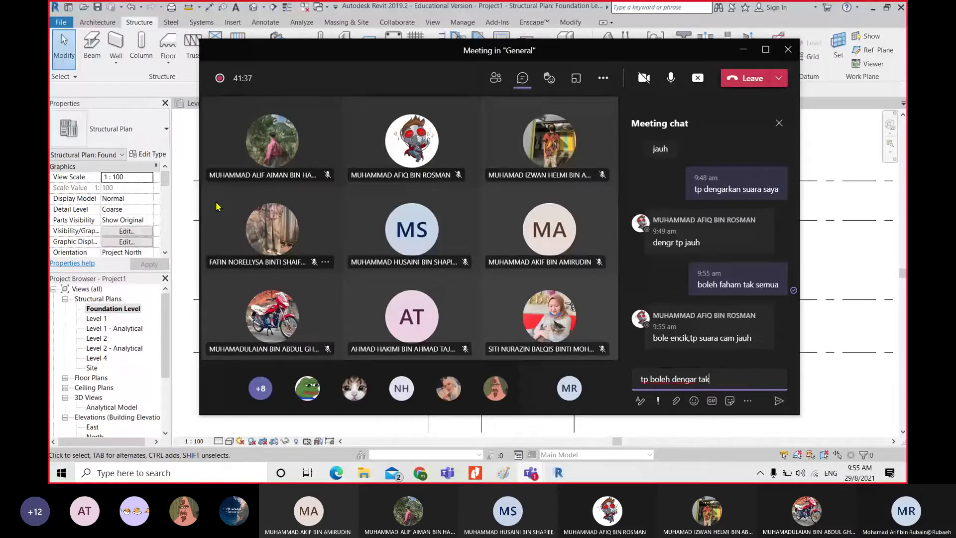
key(Return)
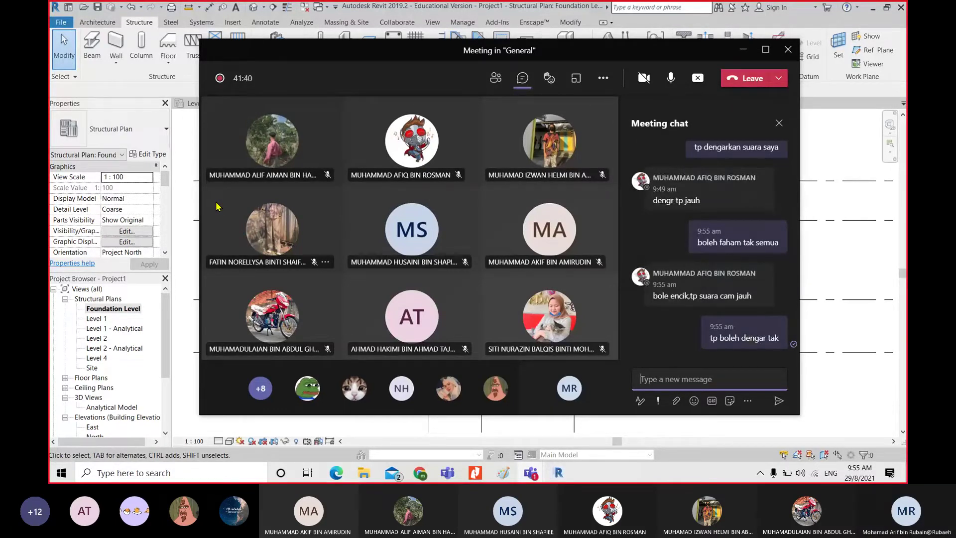
text(maaf semua saya rasa laptop saya pro)
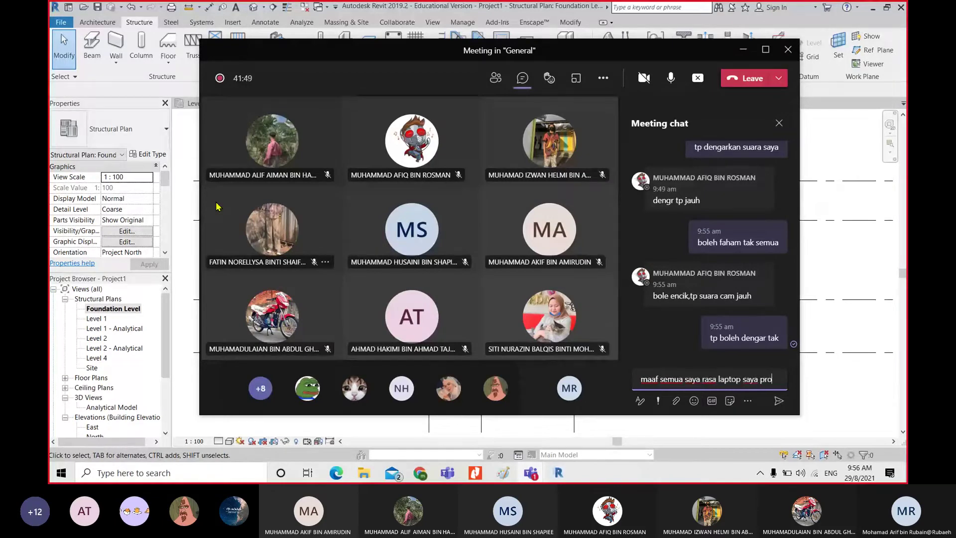
text(l)
text(em)
key(Return)
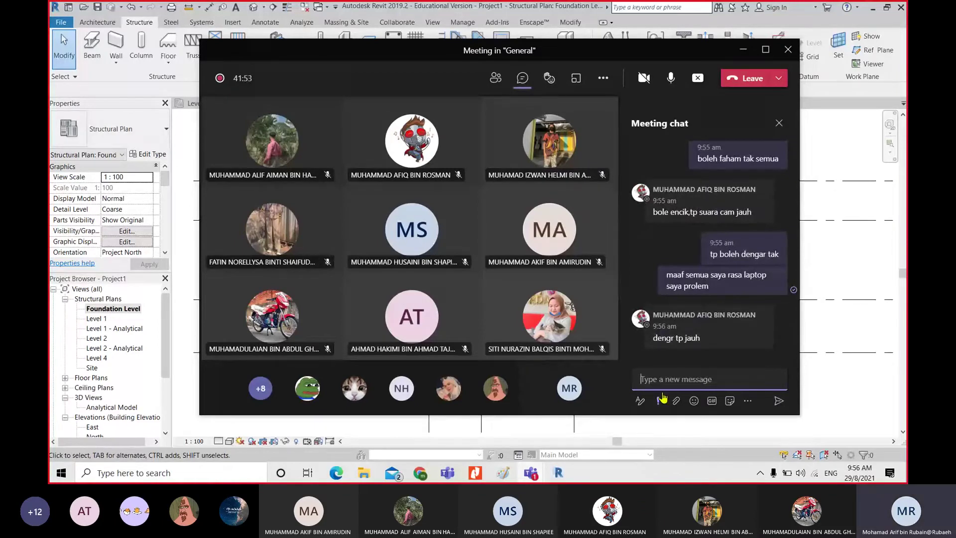
click(831, 278)
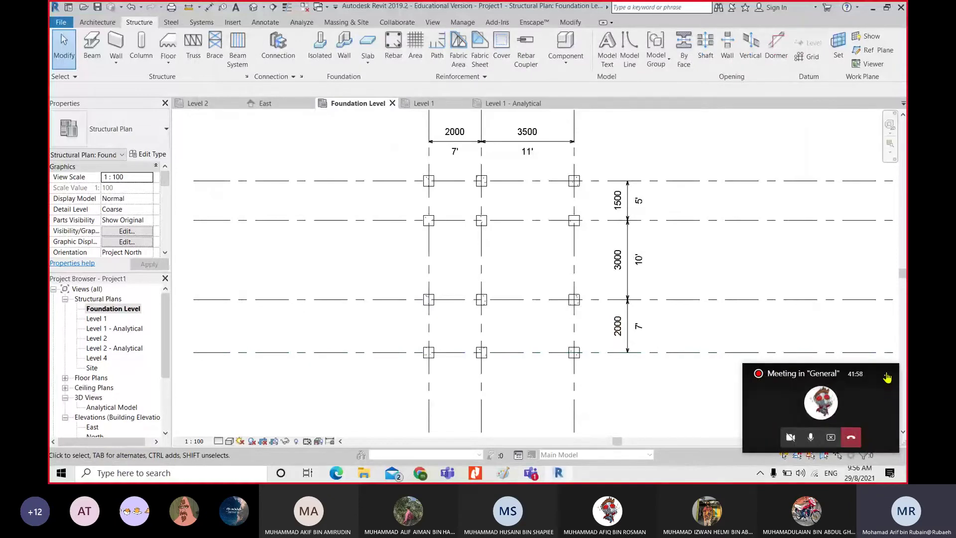
click(887, 376)
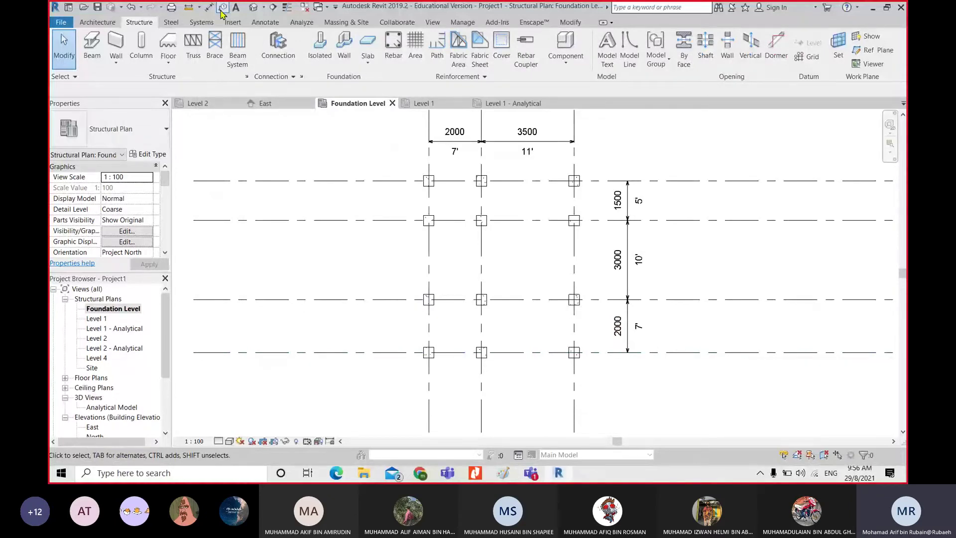
Open the default 3D view and examine the footings against the Foundation Level from the right side
click(257, 8)
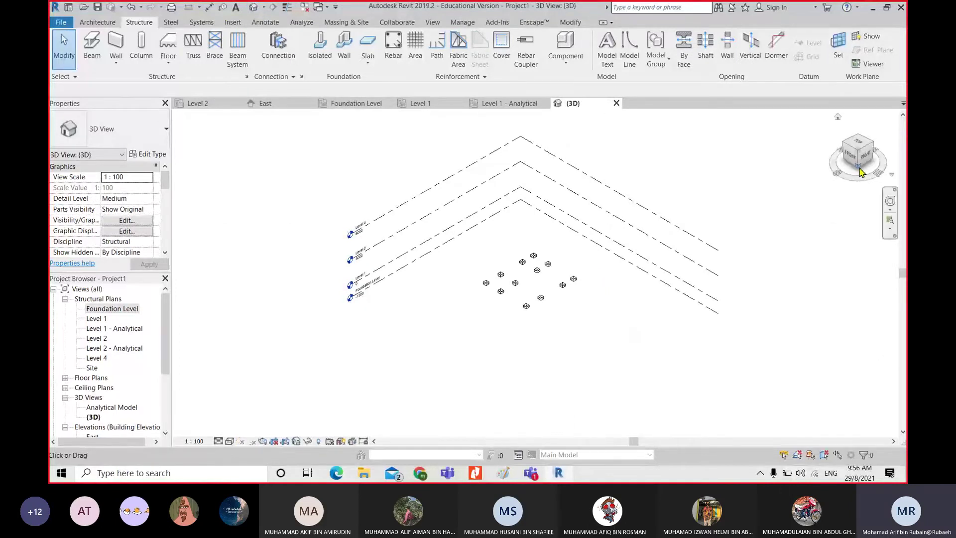
click(861, 170)
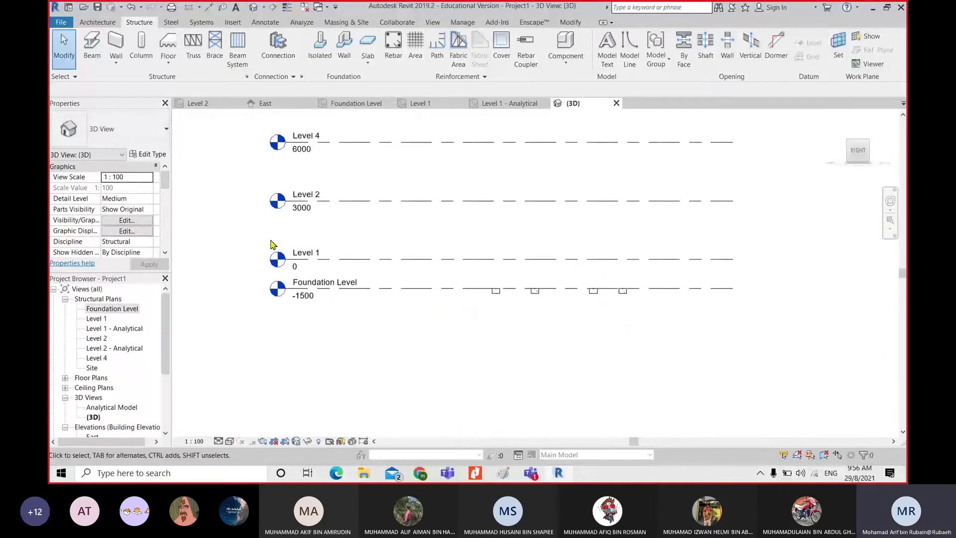
scroll(468, 287, up, 4)
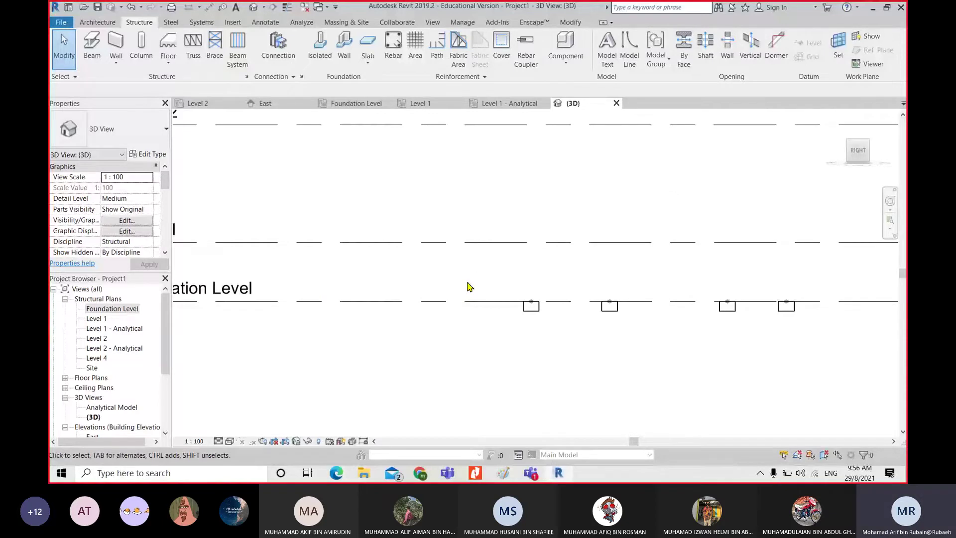
scroll(478, 292, down, 2)
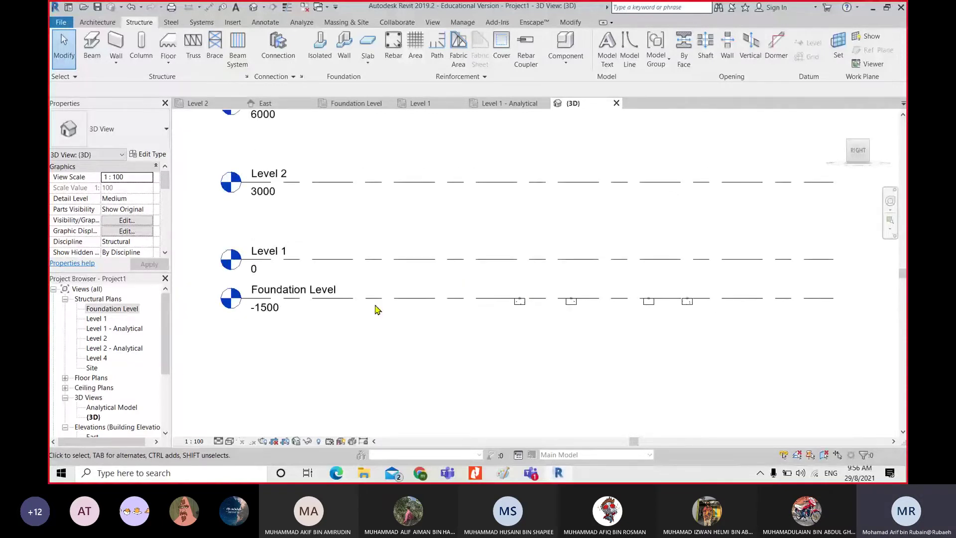
scroll(606, 257, down, 3)
Inspect the footing layout from an oblique 3D angle, selecting individual footings to check their type and level
drag(876, 148, 844, 169)
shift+middle_drag(565, 284, 574, 271)
shift+middle_drag(655, 352, 656, 336)
scroll(637, 331, up, 4)
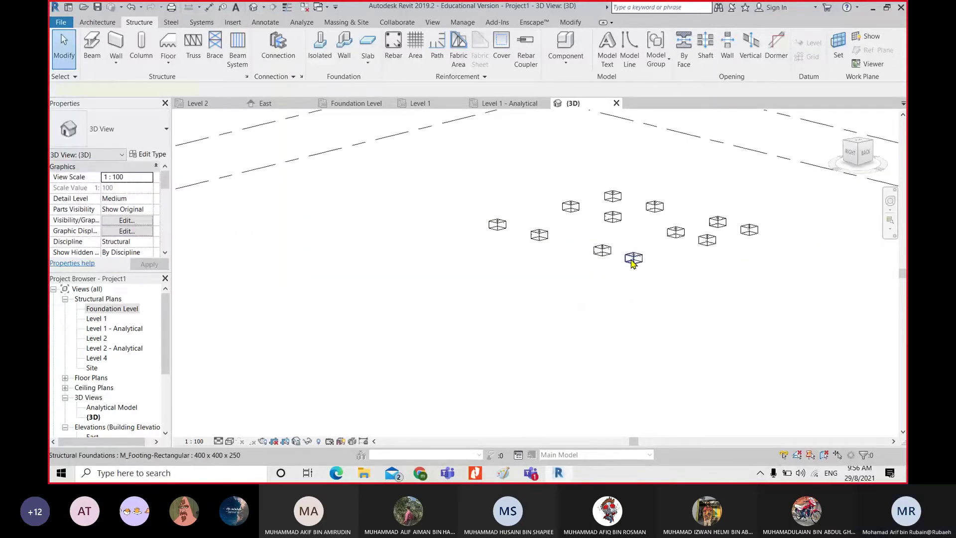
click(632, 258)
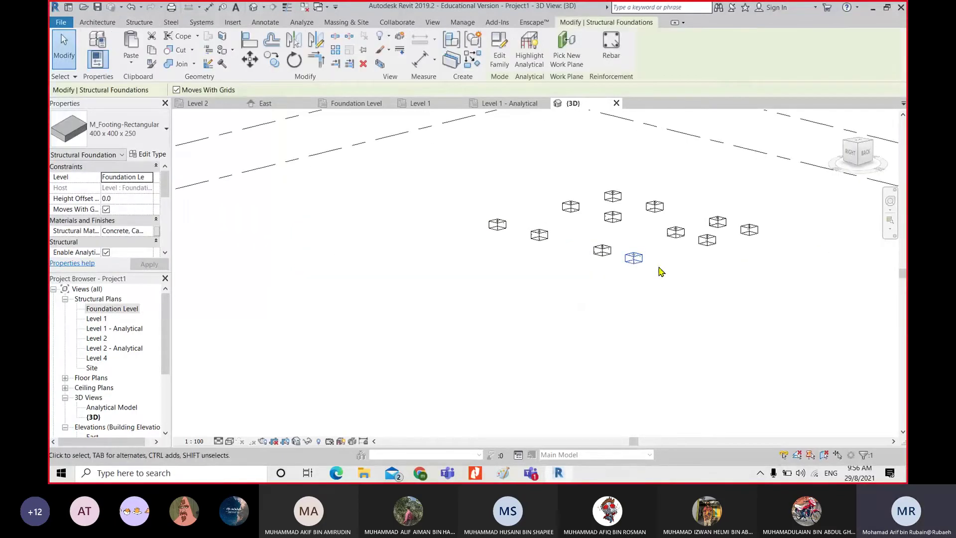
click(611, 217)
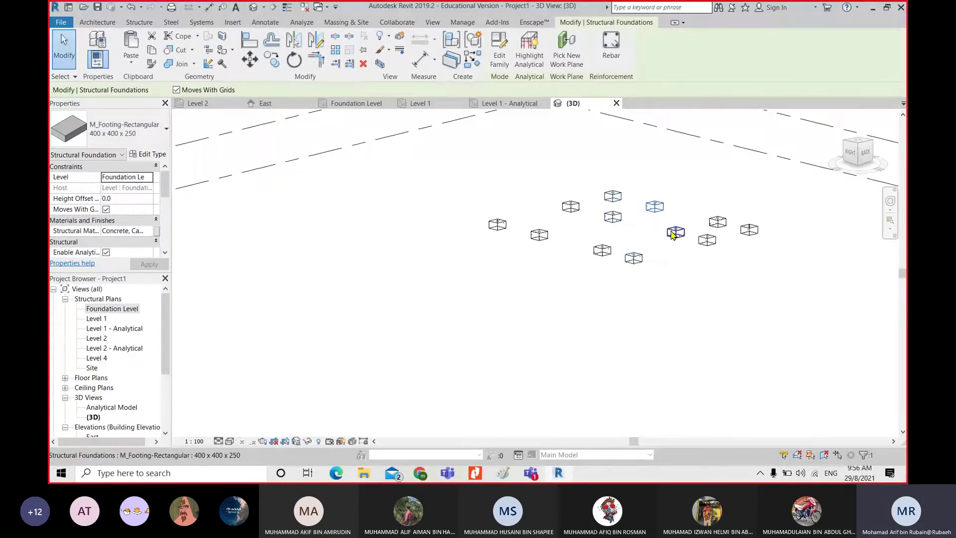
click(672, 234)
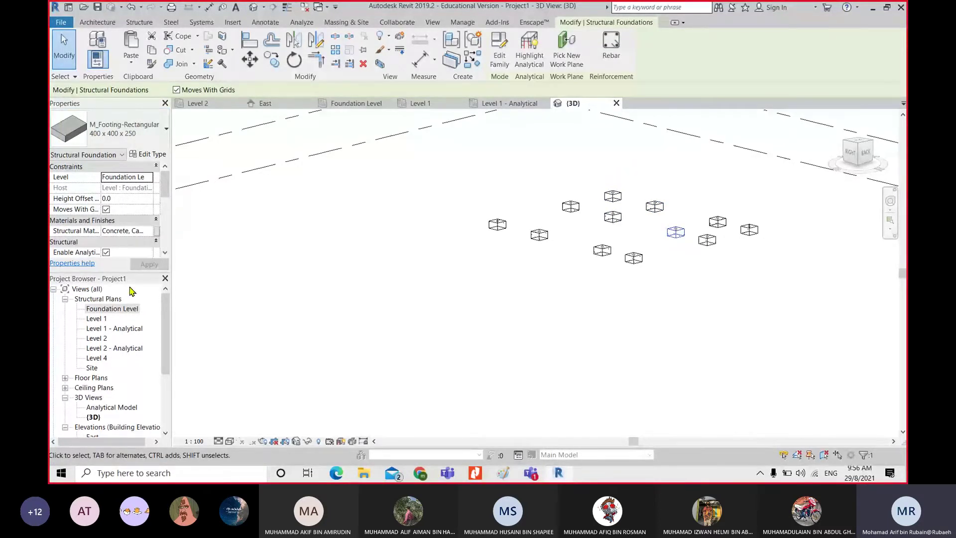
Return to the Foundation Level structural plan and clear the footing selection
double_click(122, 309)
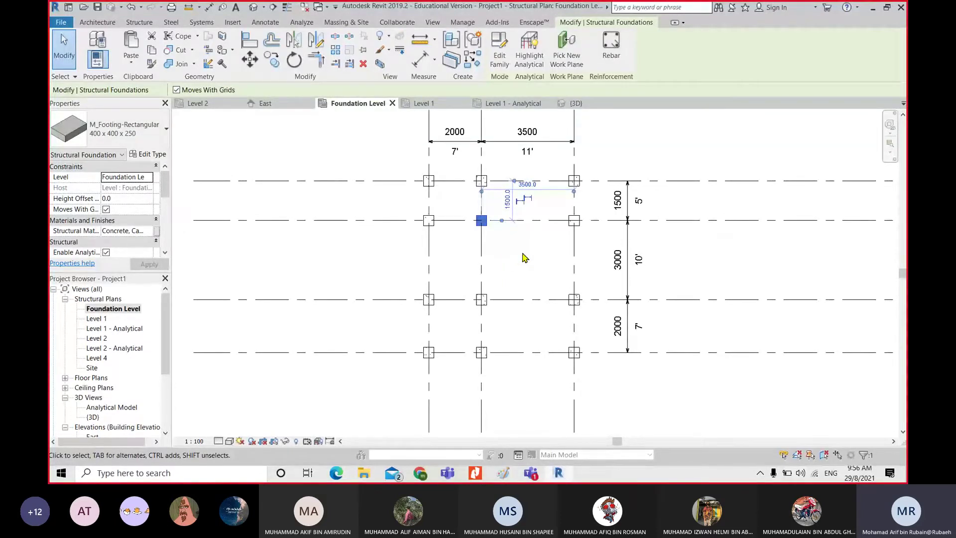
click(522, 253)
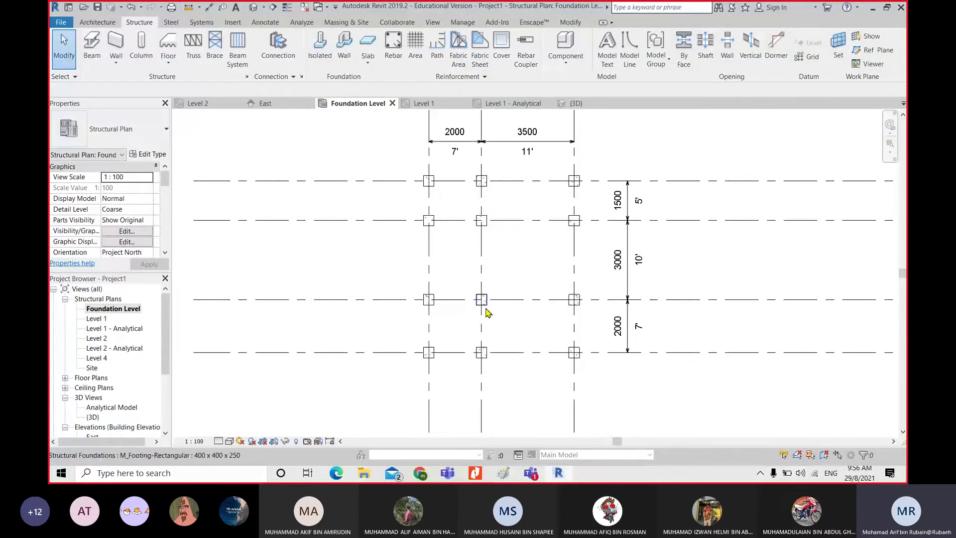
click(140, 46)
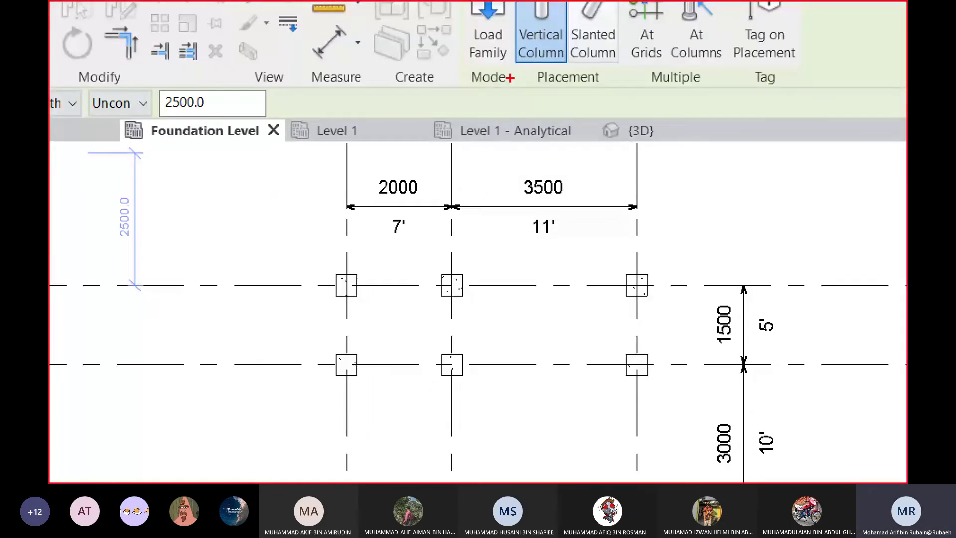
drag(532, 70, 498, 160)
mouse_move(514, 87)
mouse_down()
mouse_move(541, 86)
mouse_move(552, 199)
mouse_up()
drag(569, 88, 598, 89)
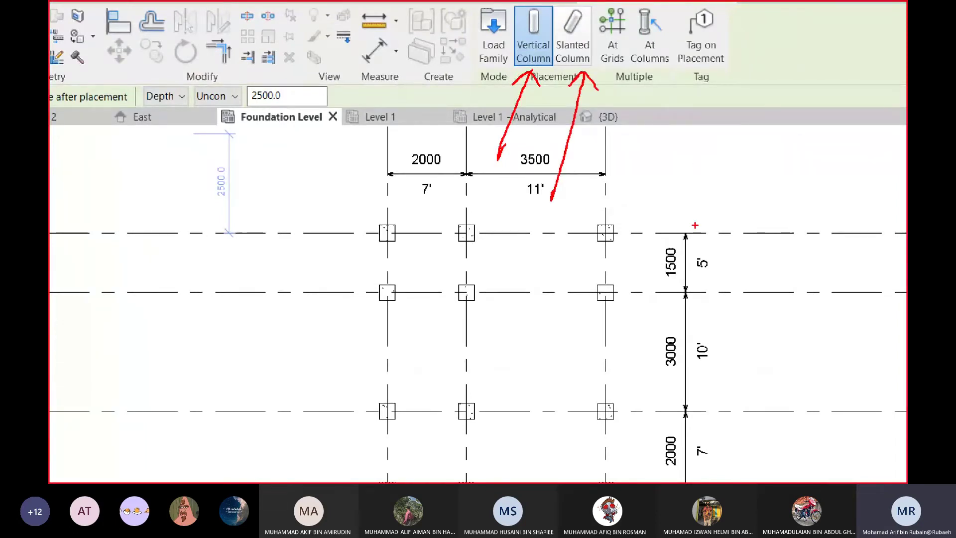
drag(741, 234, 721, 174)
drag(767, 117, 703, 218)
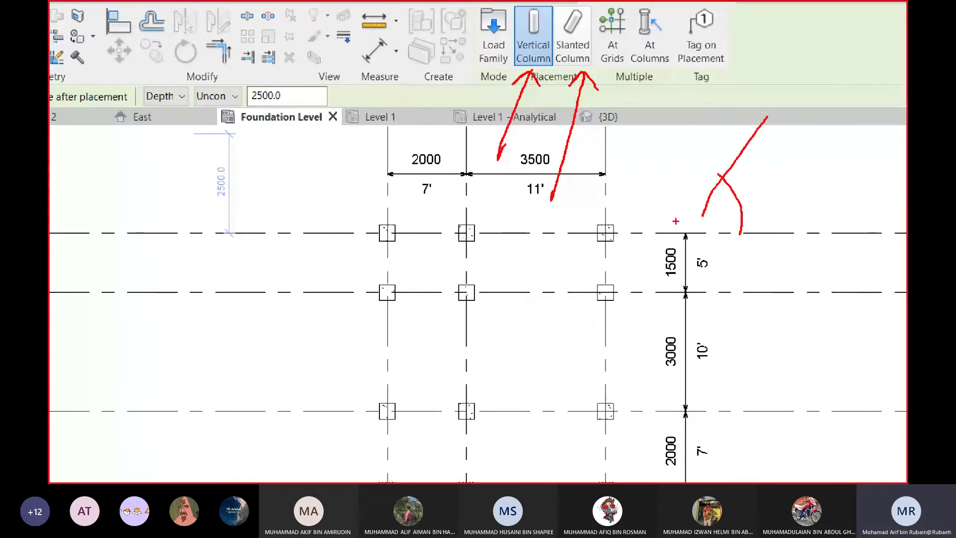
drag(703, 217, 688, 233)
drag(626, 233, 838, 229)
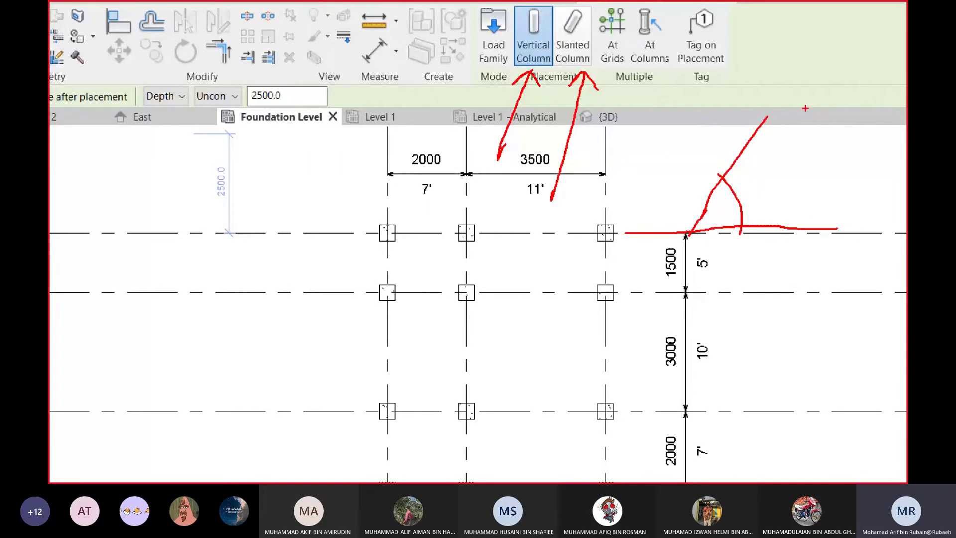
drag(805, 108, 812, 237)
drag(812, 201, 848, 242)
mouse_move(860, 159)
mouse_down()
mouse_move(858, 191)
mouse_move(884, 143)
mouse_up()
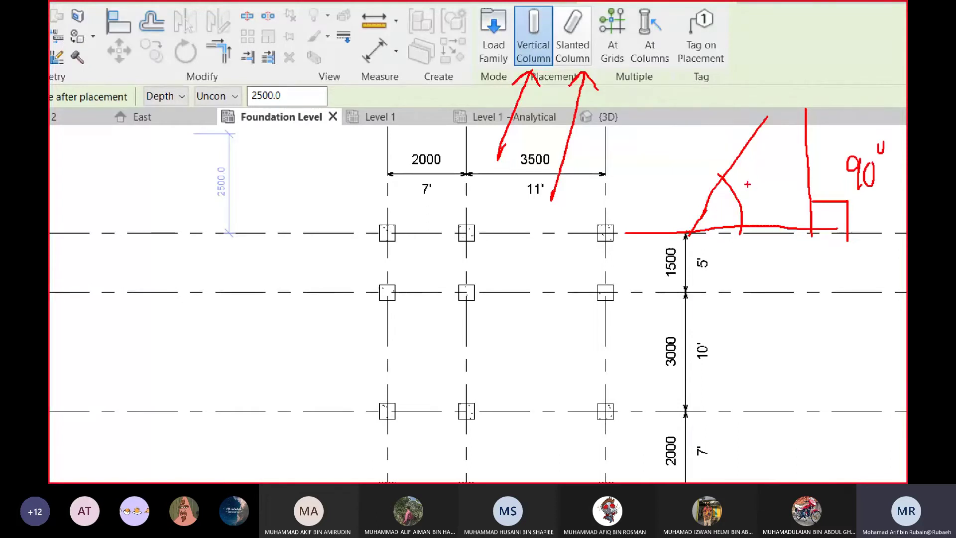
drag(766, 184, 775, 181)
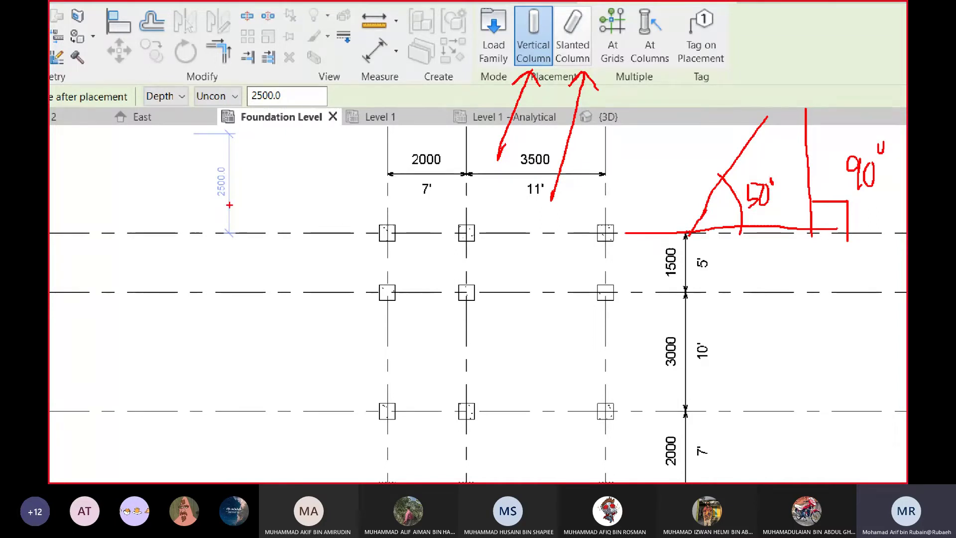
mouse_move(237, 388)
mouse_down()
mouse_move(238, 326)
mouse_move(351, 308)
mouse_move(251, 397)
mouse_up()
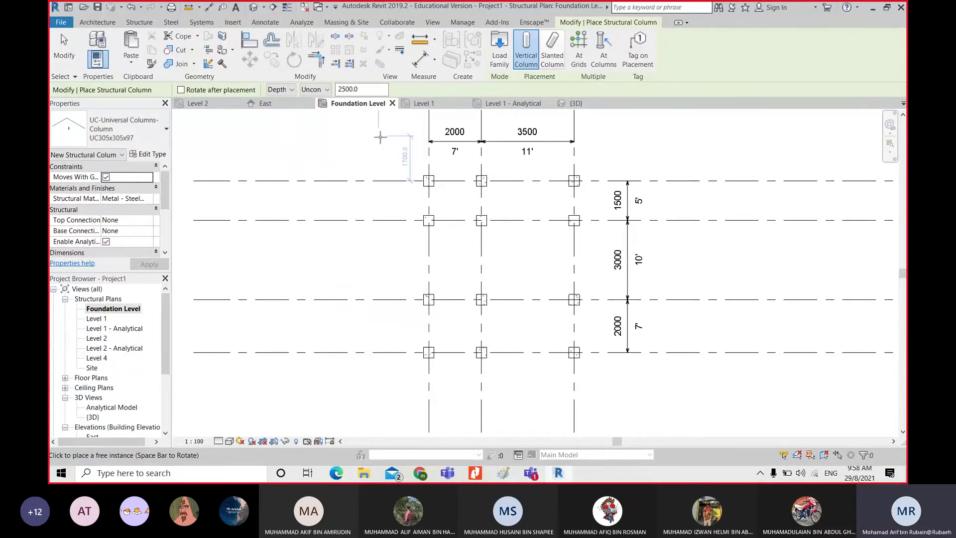
key(Escape)
key(Escape)
scroll(320, 113, up, 2)
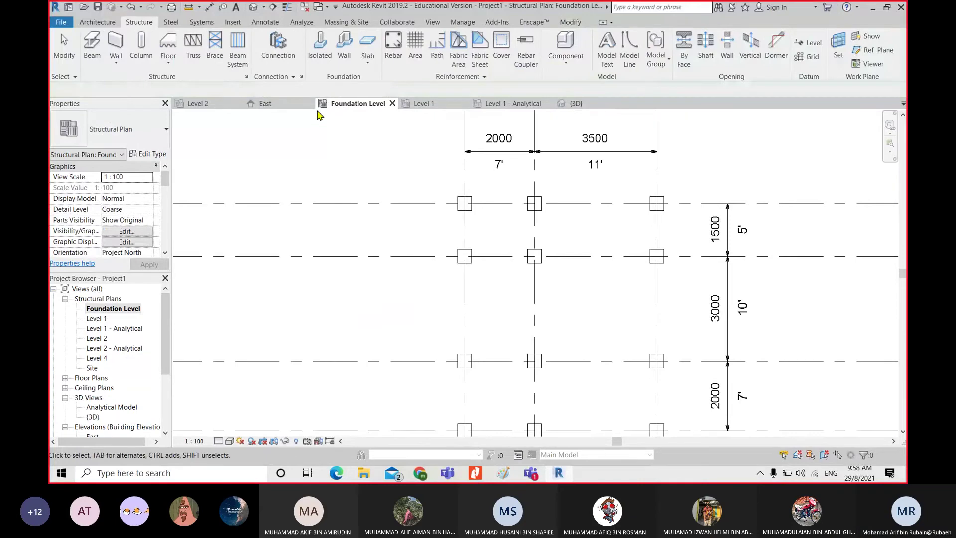
Start placing a structural column and try to set its Depth constraint to Level 1
click(142, 48)
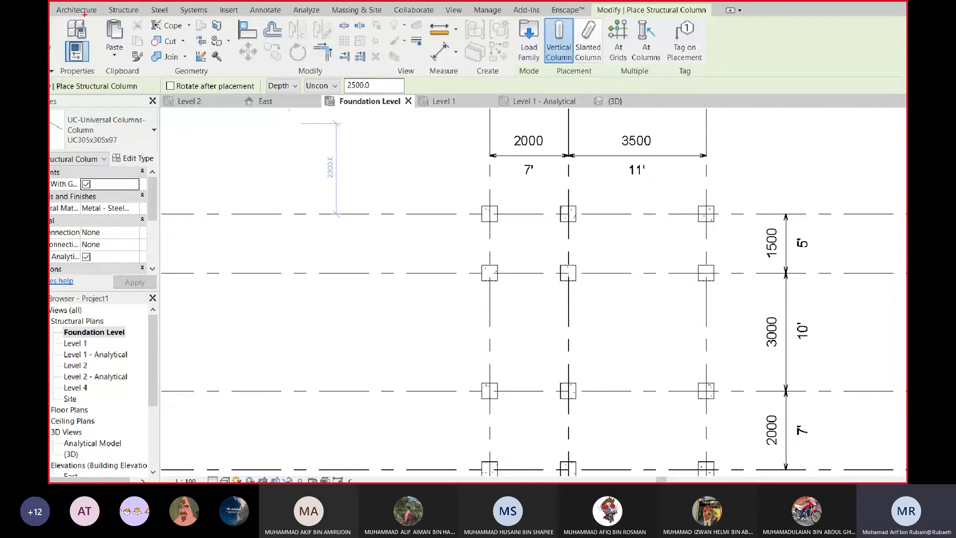
drag(281, 149, 282, 103)
mouse_move(357, 152)
mouse_down()
mouse_move(359, 99)
mouse_move(370, 115)
mouse_up()
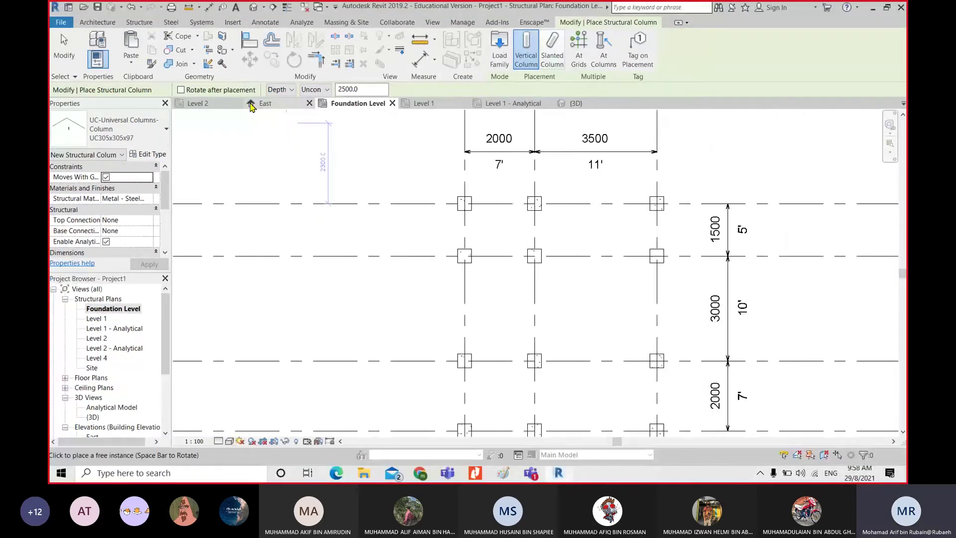
click(324, 86)
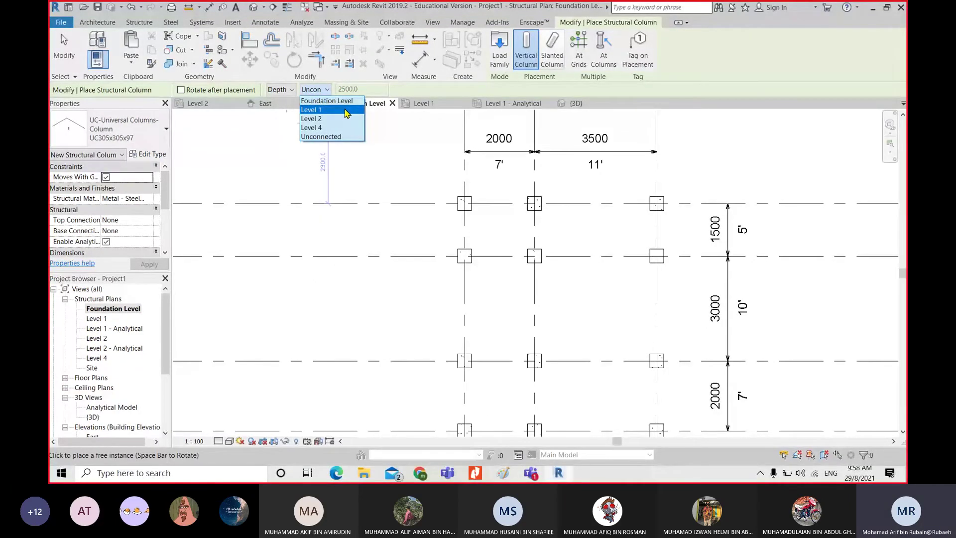
click(342, 110)
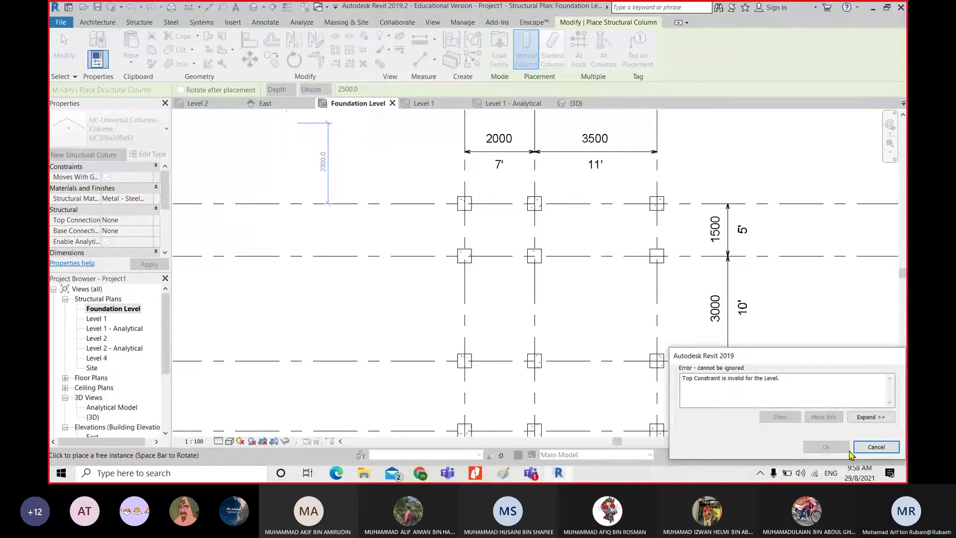
click(876, 447)
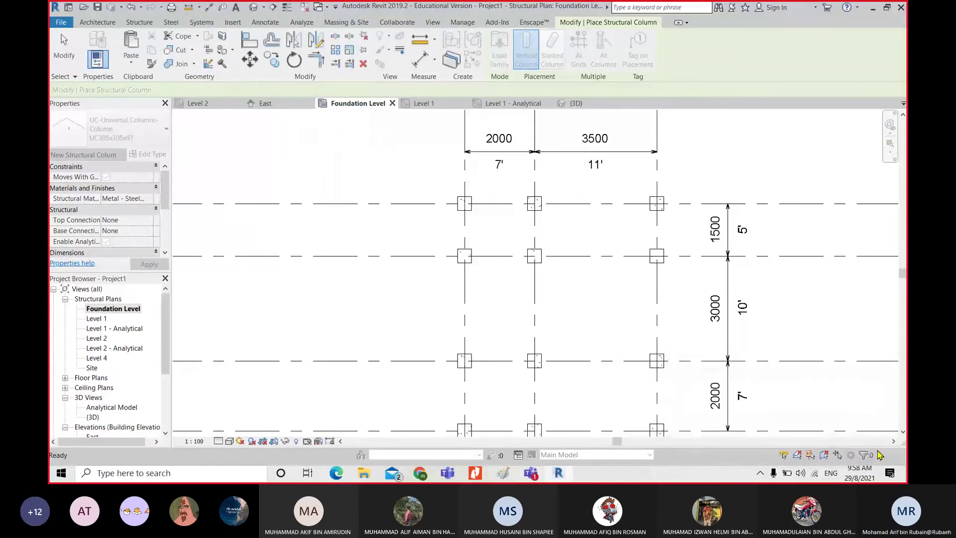
scroll(367, 139, down, 1)
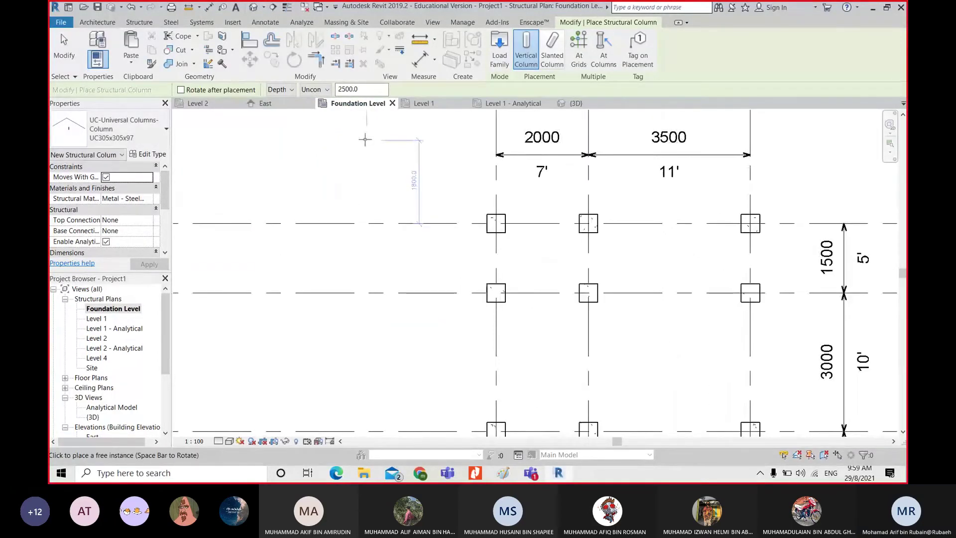
Set the structural column placement to Height with Level 1 as its top constraint
click(281, 89)
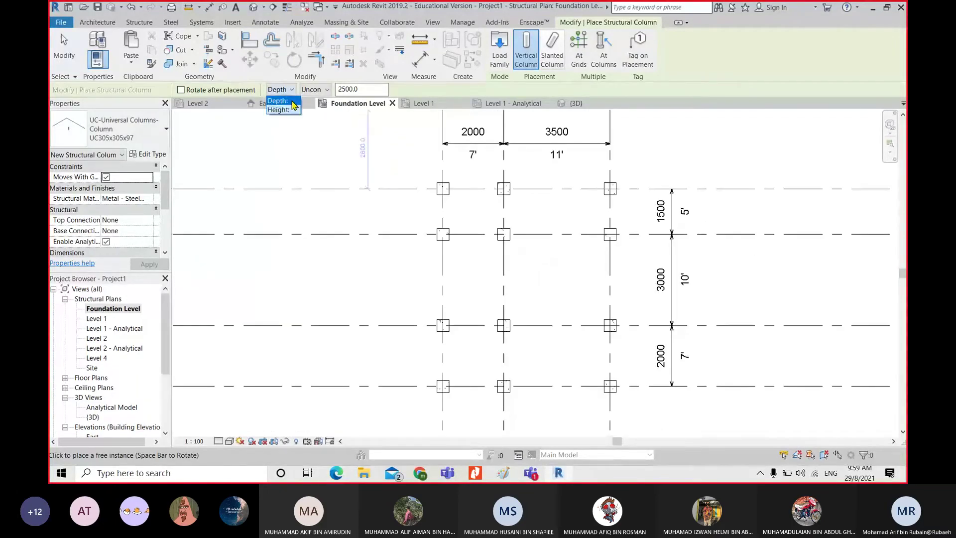
click(279, 109)
click(314, 89)
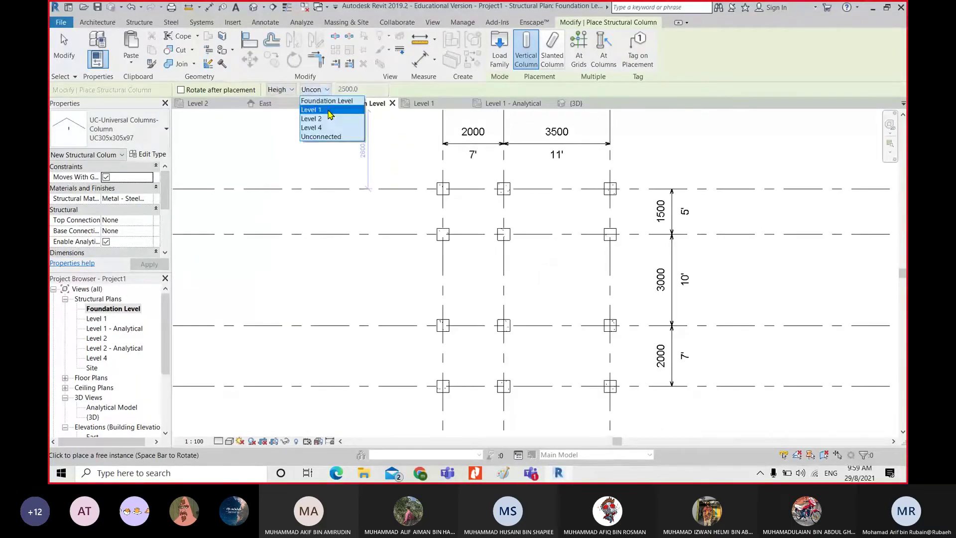
click(328, 110)
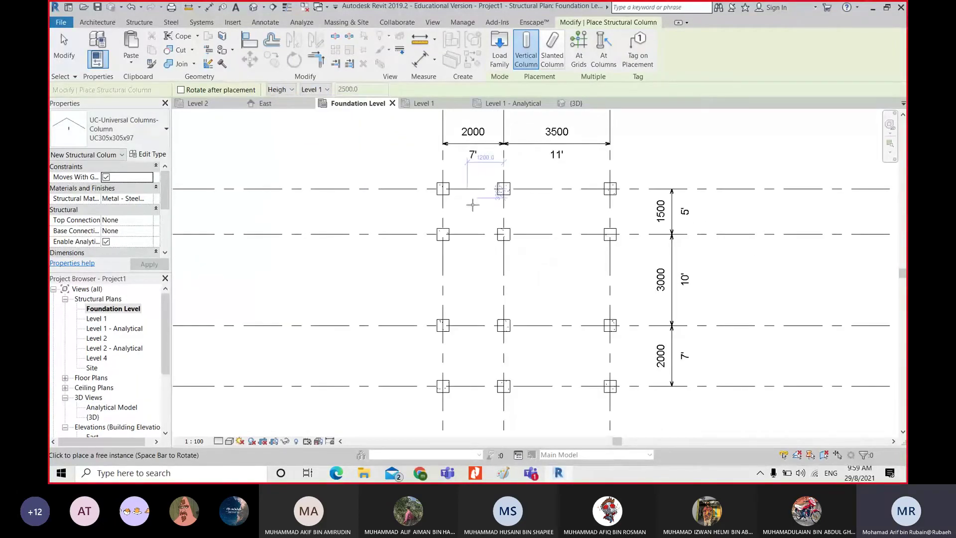
click(281, 90)
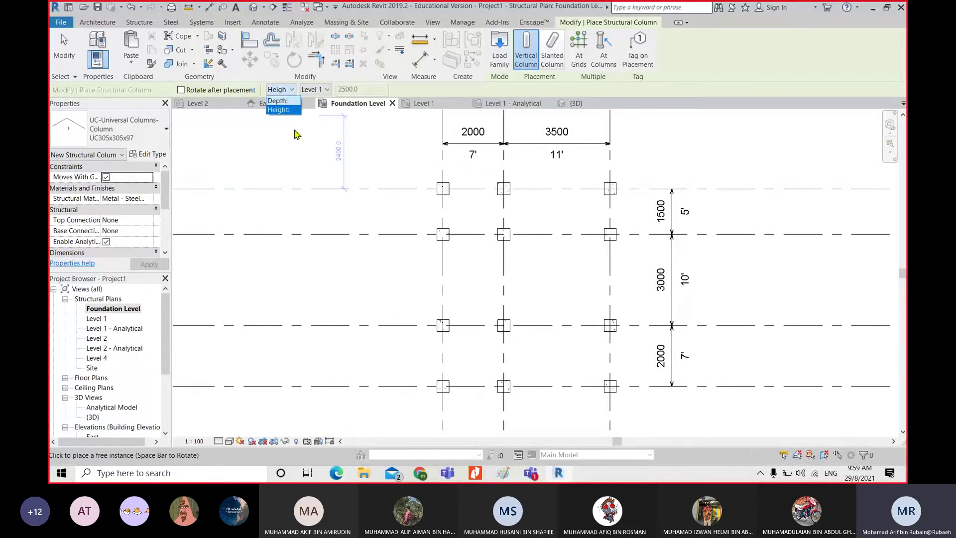
click(279, 109)
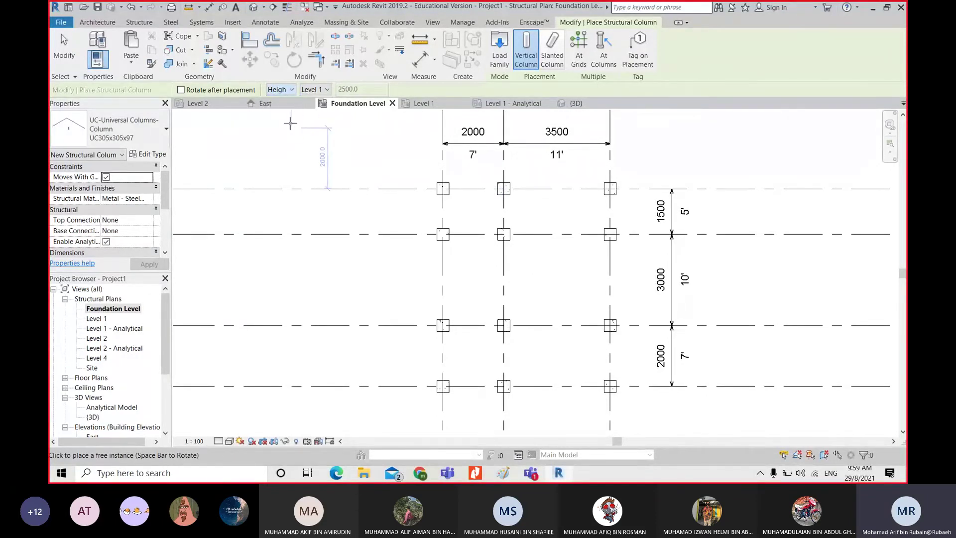
Set the column placement back to Depth and choose the M_Concrete-Rectangular-Column 300 x 450mm type
click(286, 91)
click(282, 101)
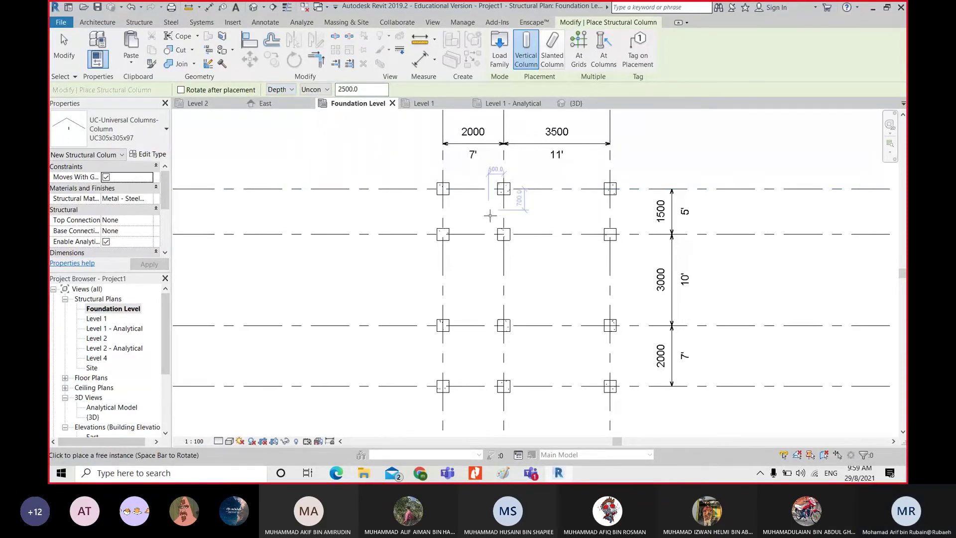
scroll(493, 226, up, 2)
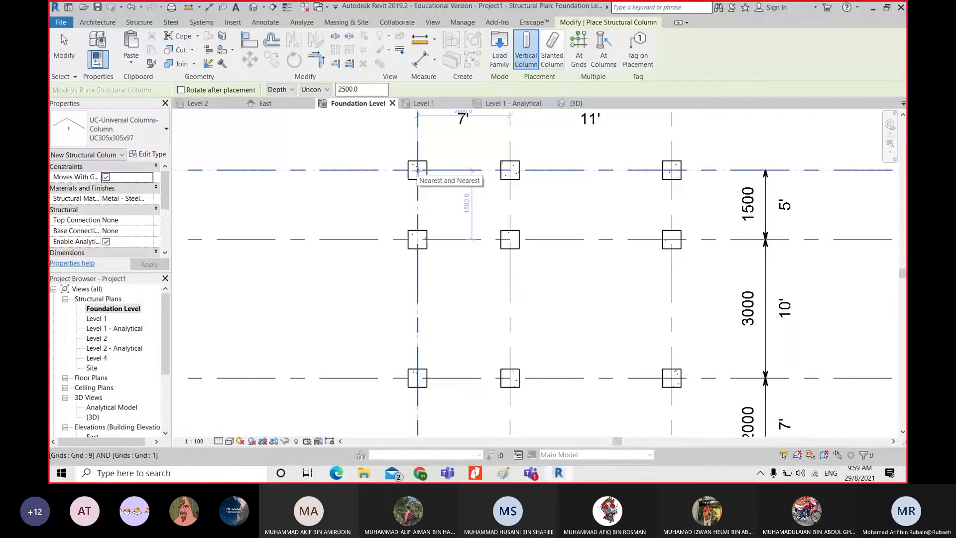
click(157, 145)
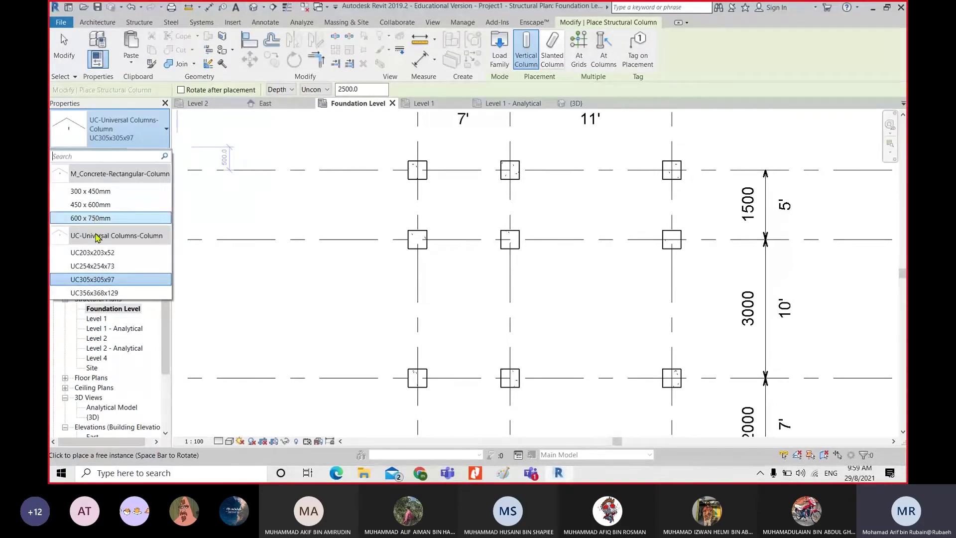
click(98, 191)
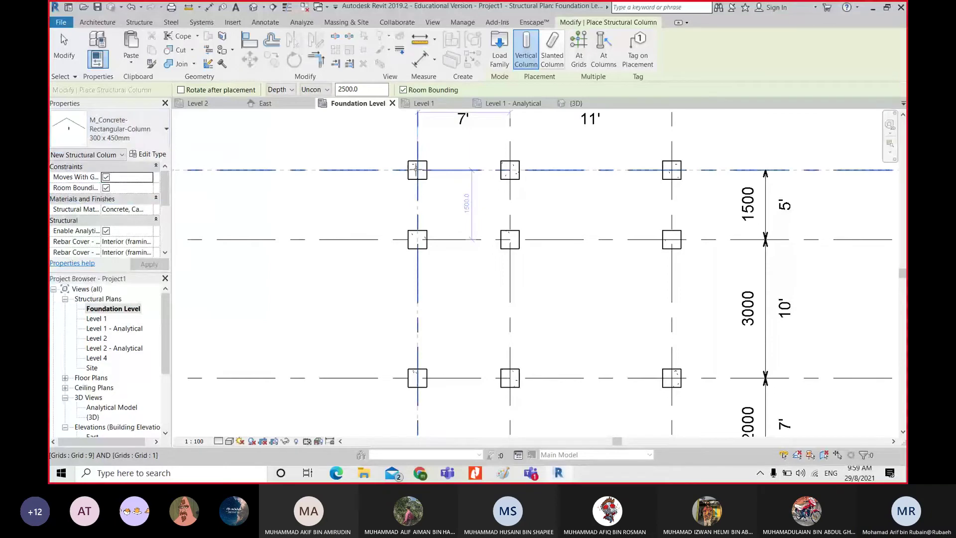
Place a 300 x 450mm concrete column on the upper-left footing's grid intersection and end the column command
scroll(416, 170, up, 3)
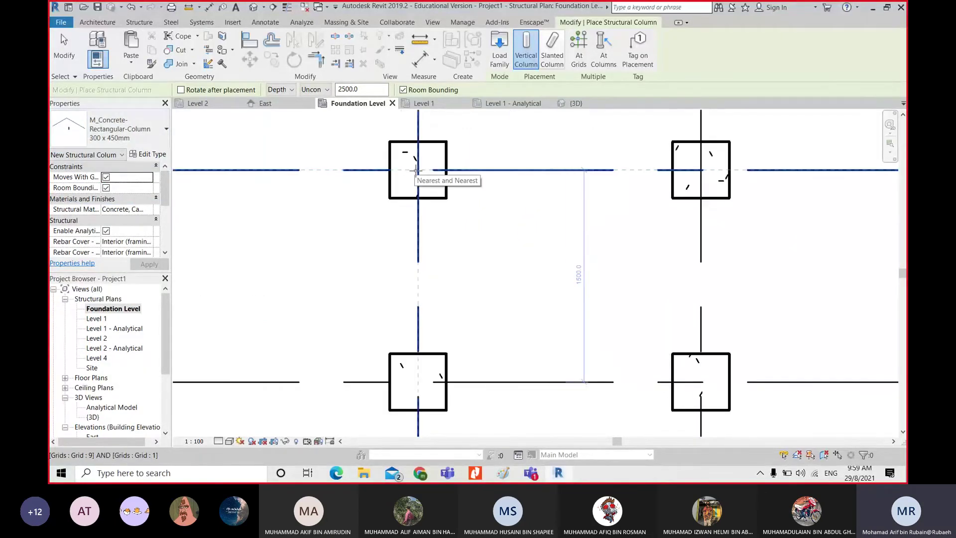
scroll(424, 171, up, 3)
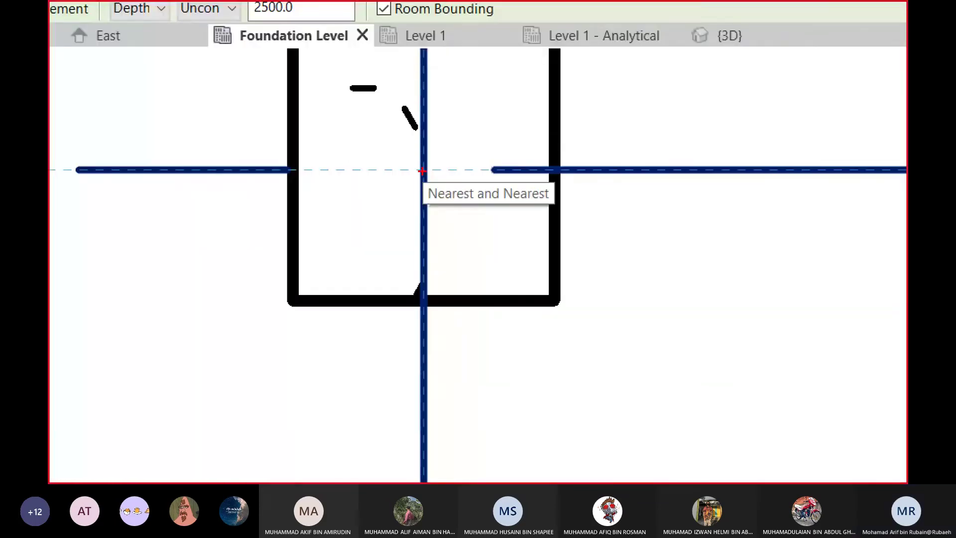
mouse_move(201, 149)
mouse_down()
mouse_move(327, 171)
mouse_move(189, 148)
mouse_up()
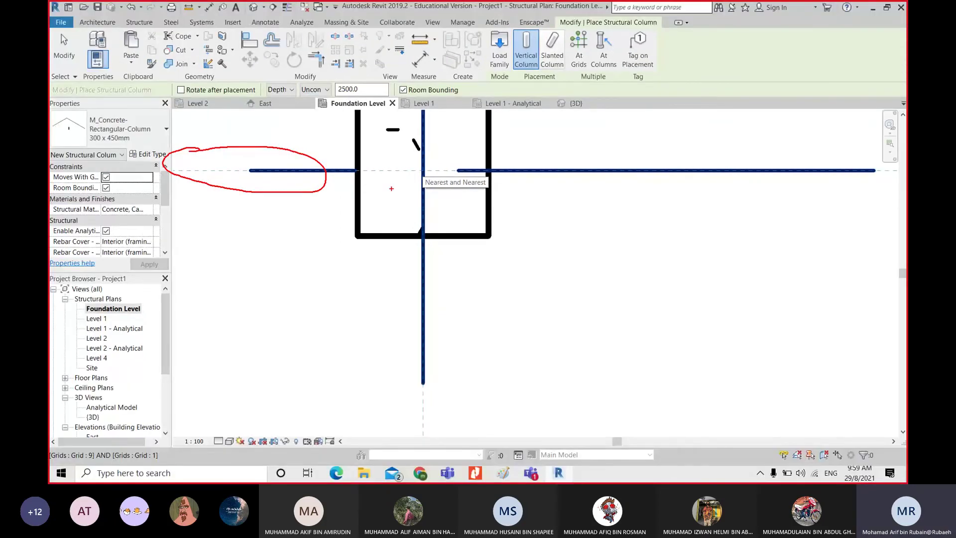
mouse_move(452, 357)
mouse_down()
mouse_move(406, 357)
mouse_move(449, 355)
mouse_up()
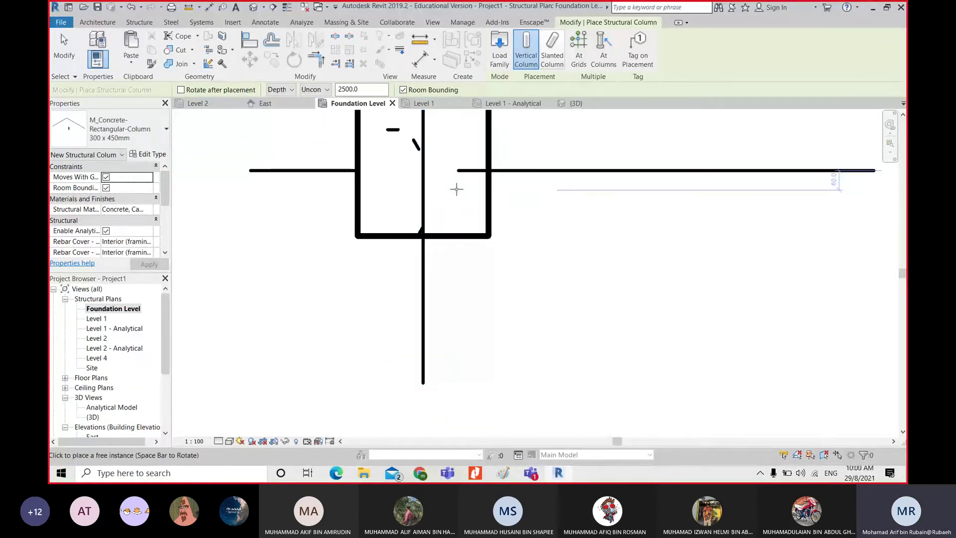
scroll(438, 178, down, 2)
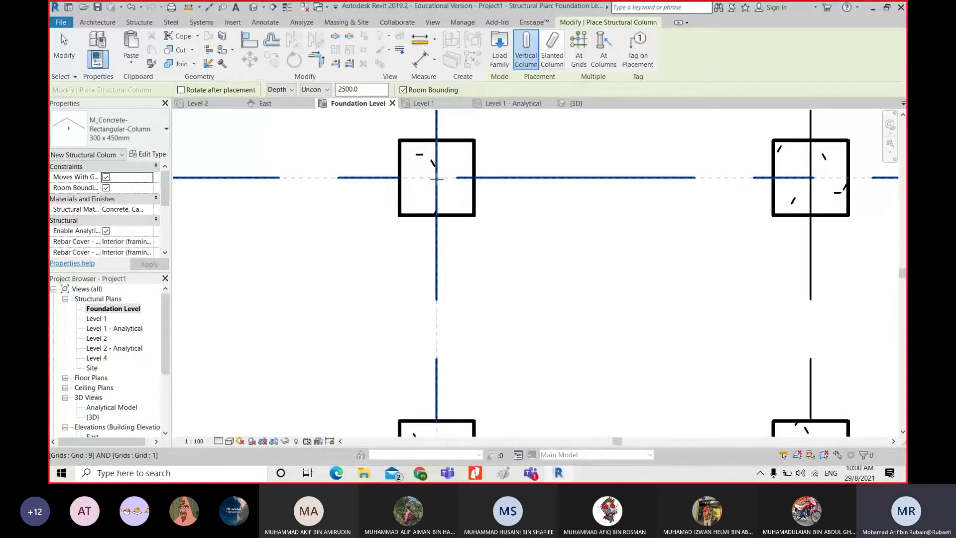
click(437, 178)
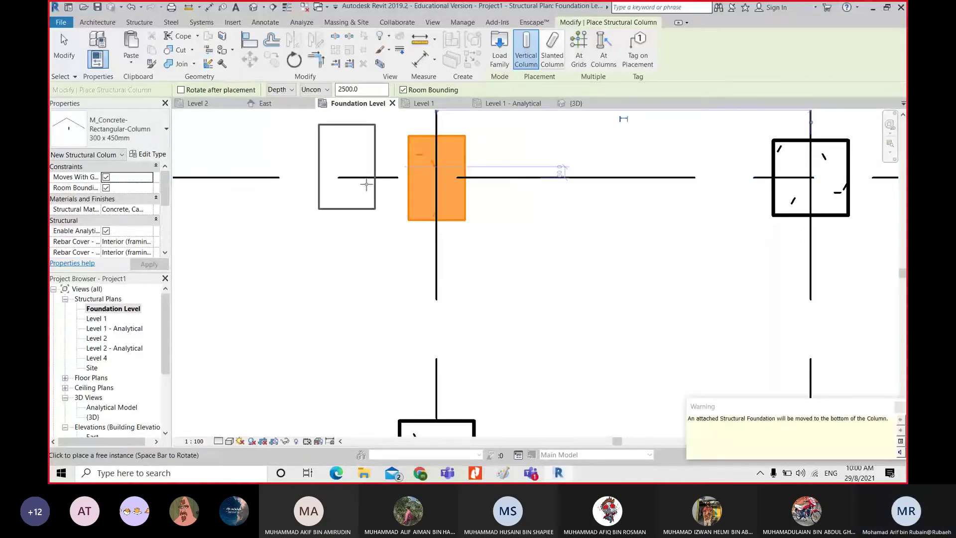
scroll(437, 184, down, 2)
key(Escape)
key(Escape)
scroll(451, 198, down, 1)
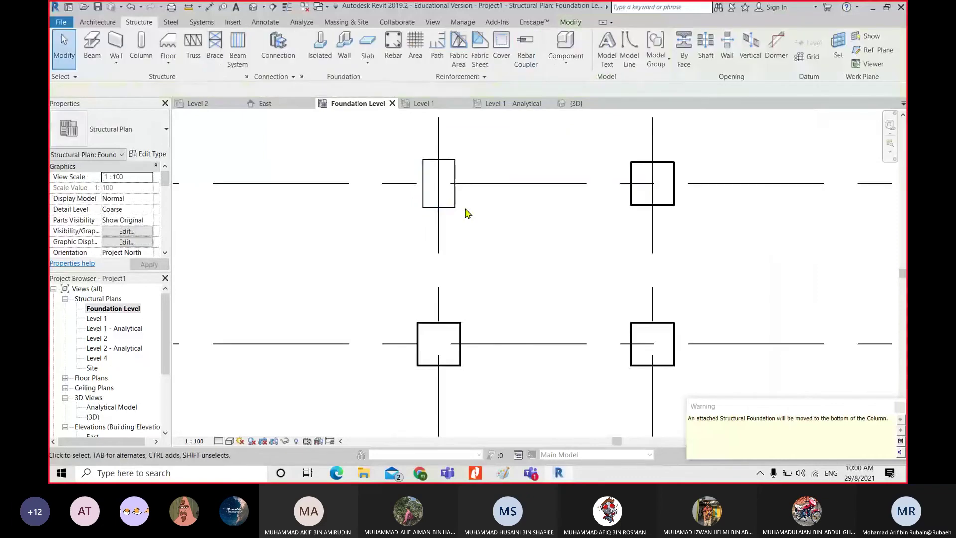
Examine the placed column and its footing in the default 3D view
click(254, 8)
middle_drag(676, 336, 676, 306)
scroll(695, 323, up, 3)
scroll(700, 326, down, 1)
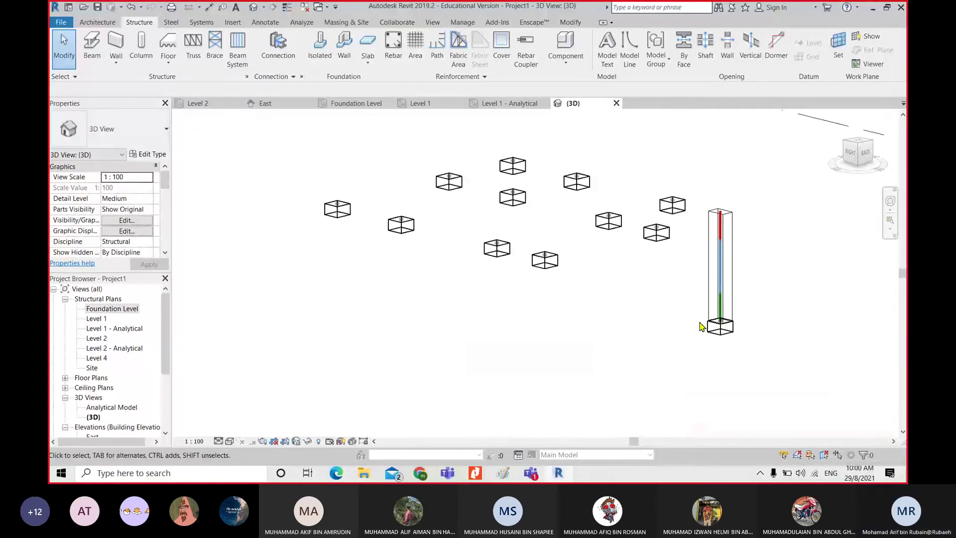
Undo the column placement and return to the Foundation Level structural plan
key(ctrl+z)
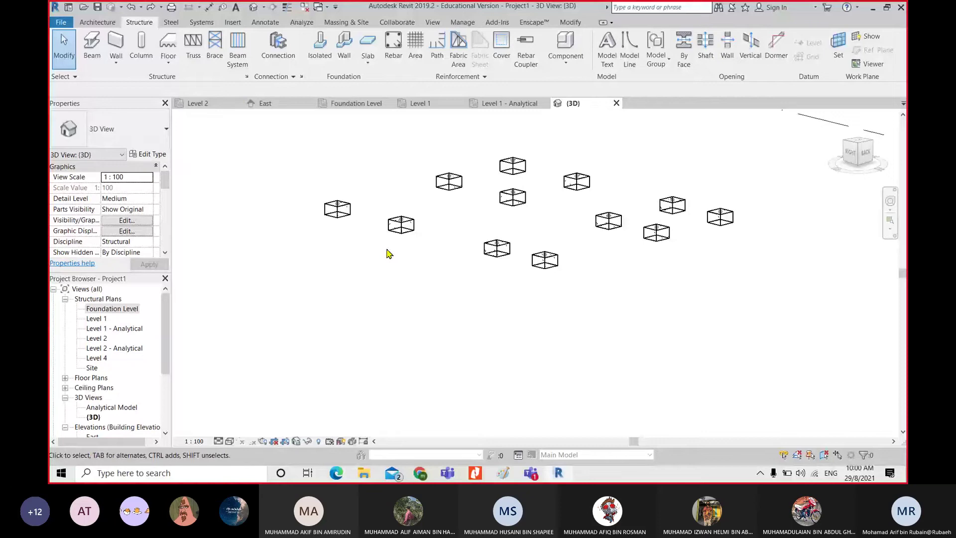
double_click(113, 309)
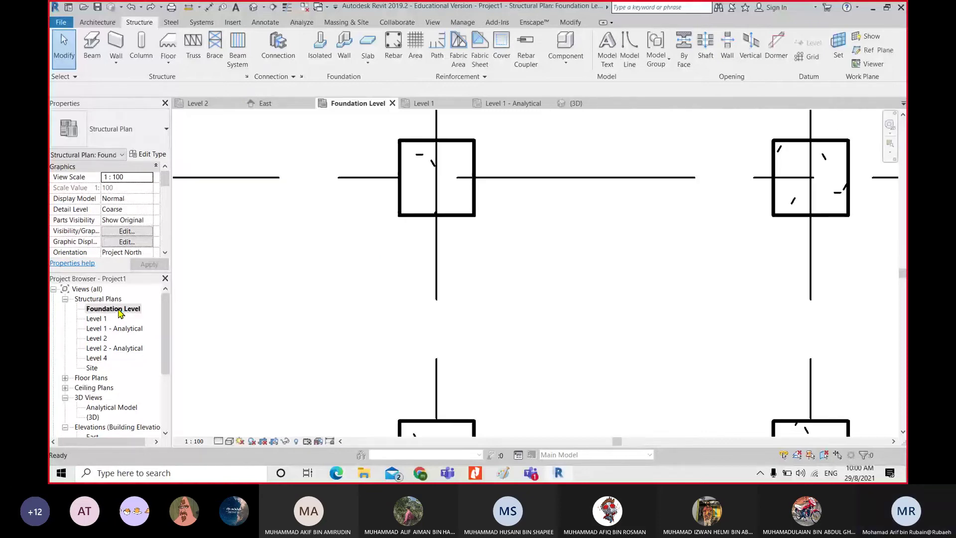
Restart the structural column command and duplicate the M_Concrete-Rectangular-Column 300 x 450mm type as "200 x 200"
click(140, 47)
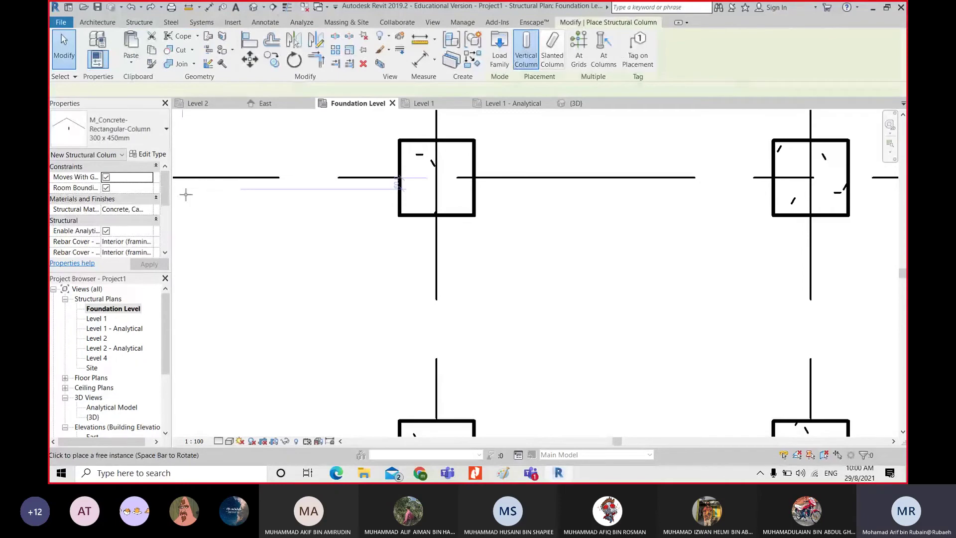
click(149, 128)
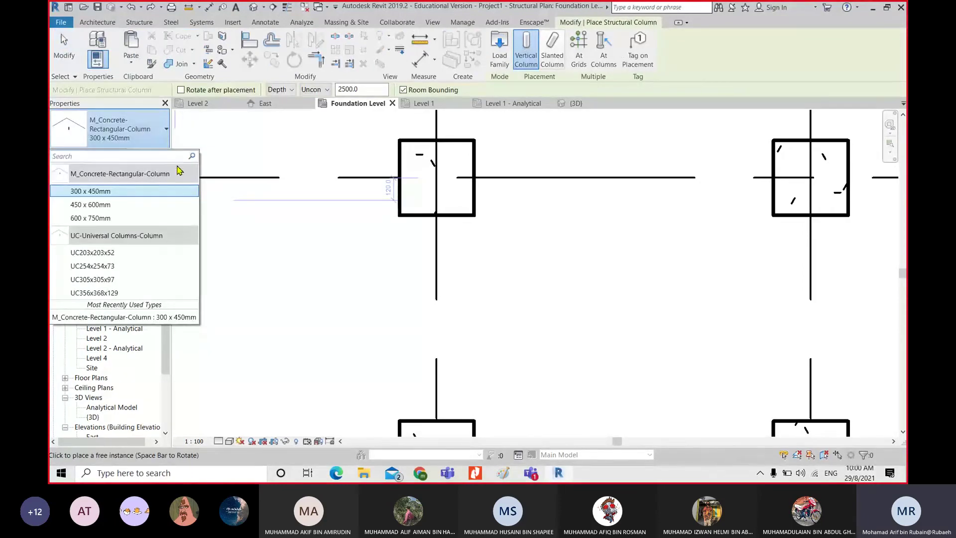
click(125, 190)
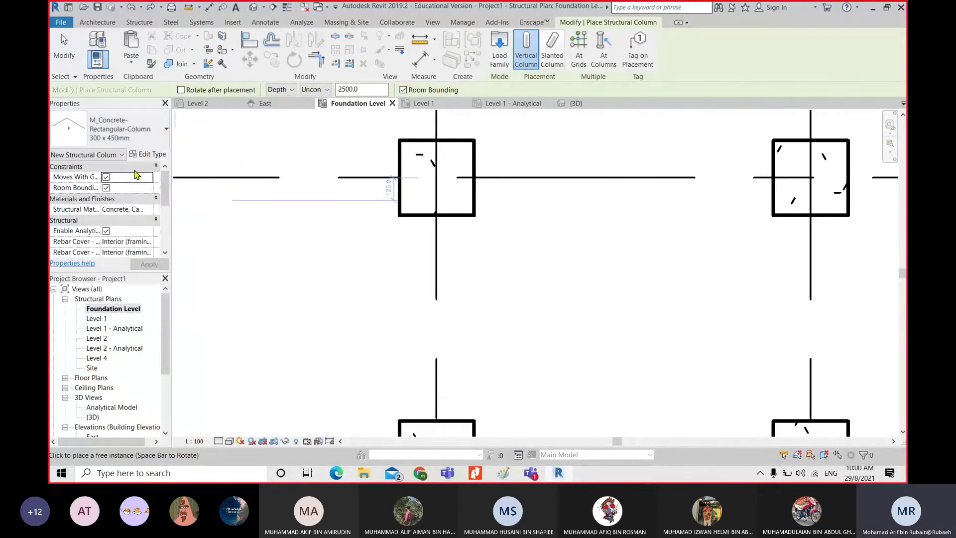
click(149, 155)
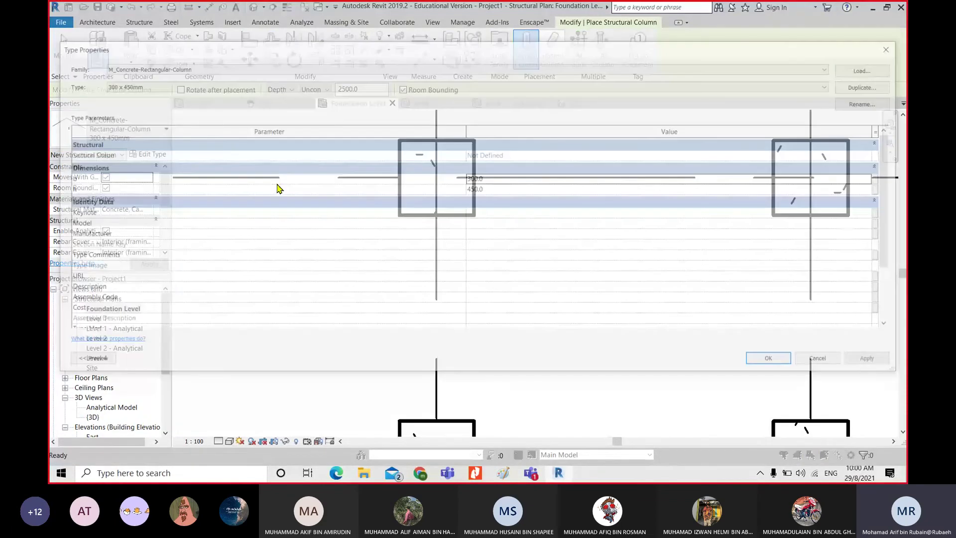
click(870, 86)
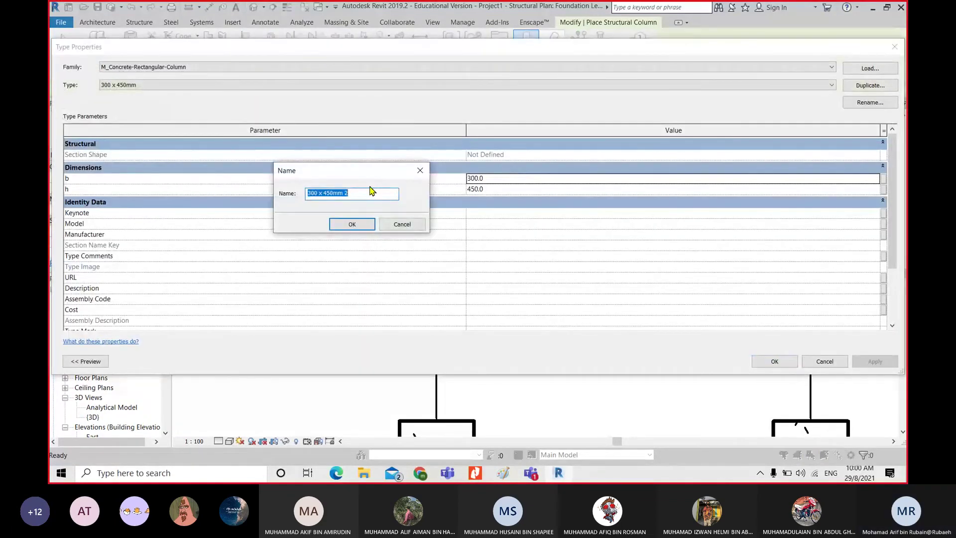
text(200 x 200)
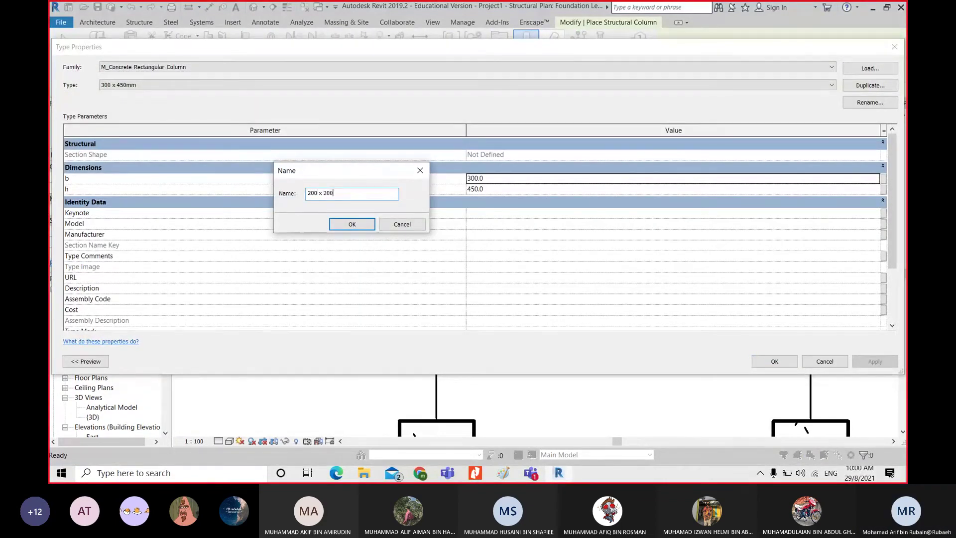
click(352, 225)
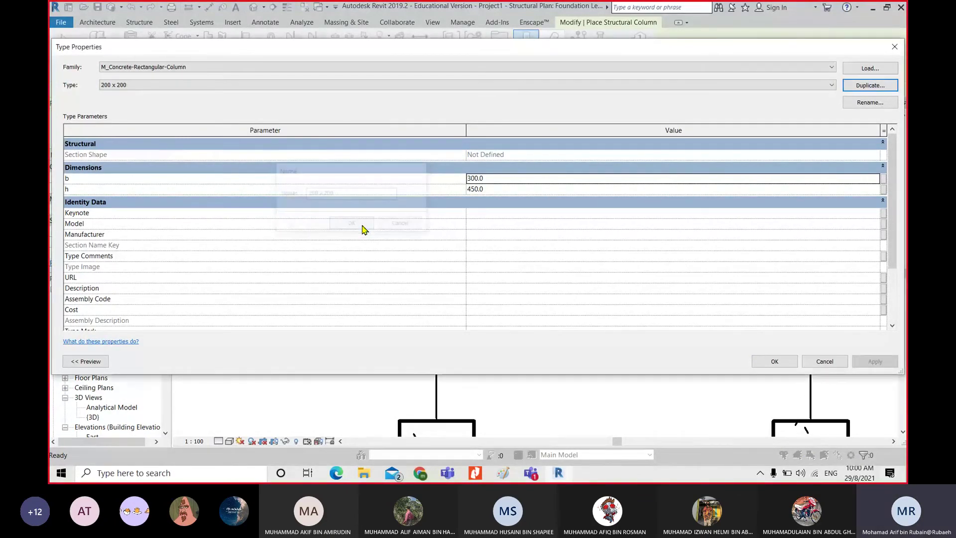
Set the new column type's b and h to 200 and place a column on the upper-left footing's grid intersection
click(513, 178)
text(200)
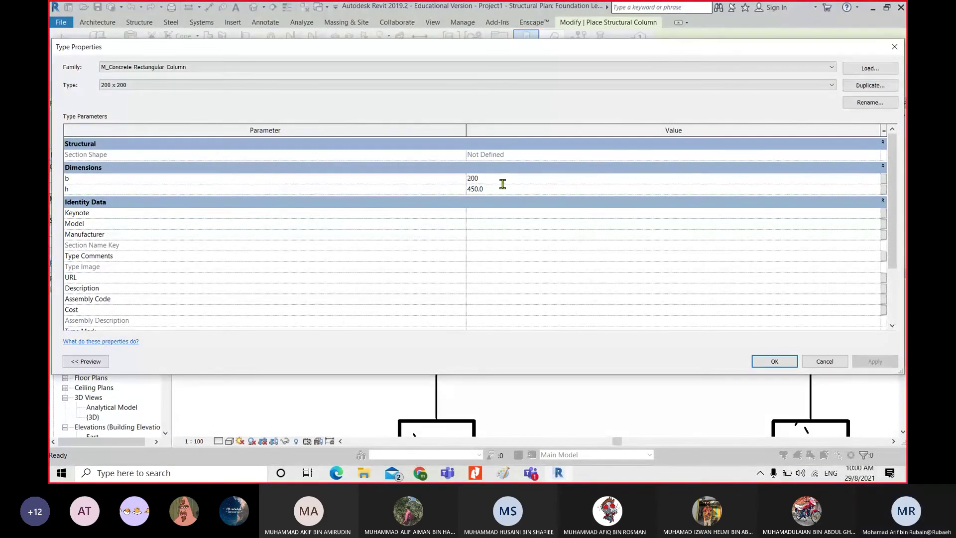
click(498, 188)
text(200)
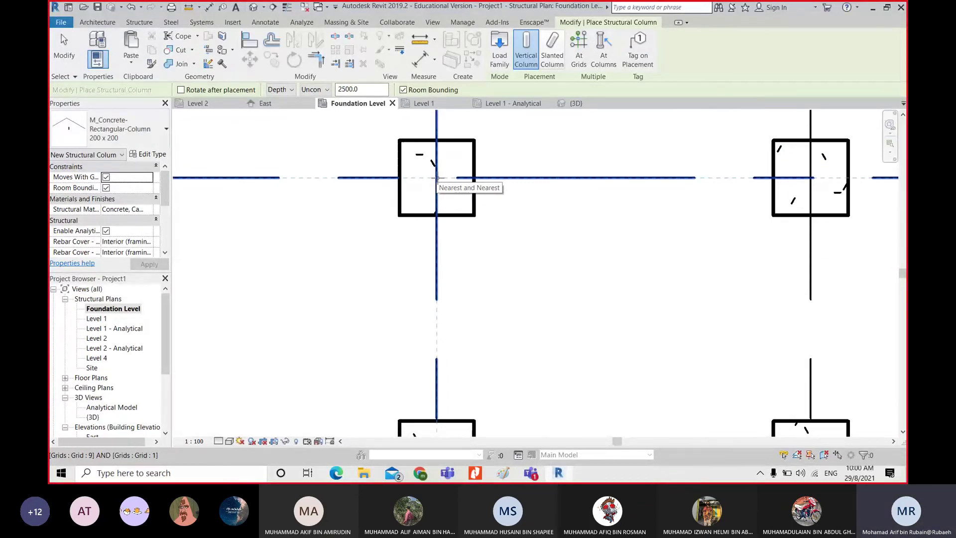
click(437, 178)
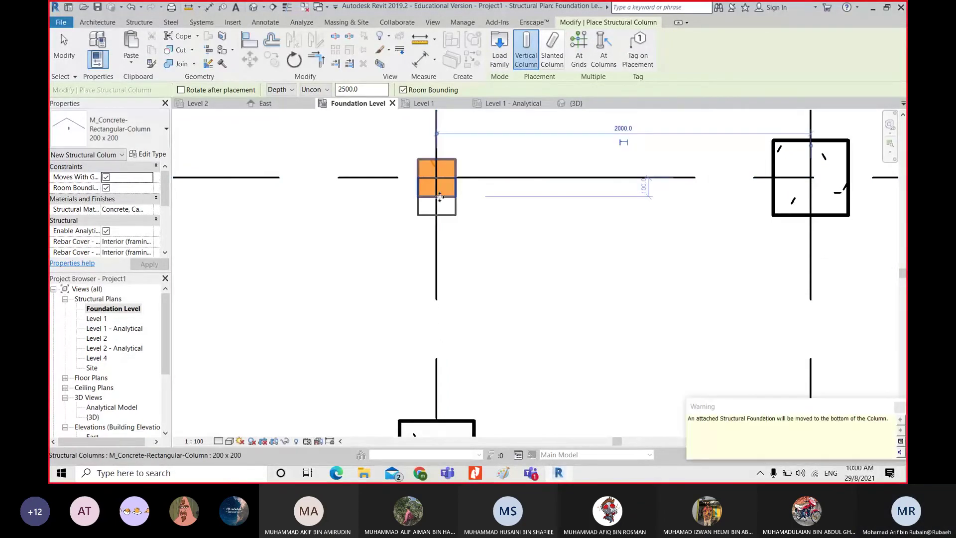
Examine the placed column against the levels in the default 3D view from the back
scroll(440, 197, down, 3)
key(Escape)
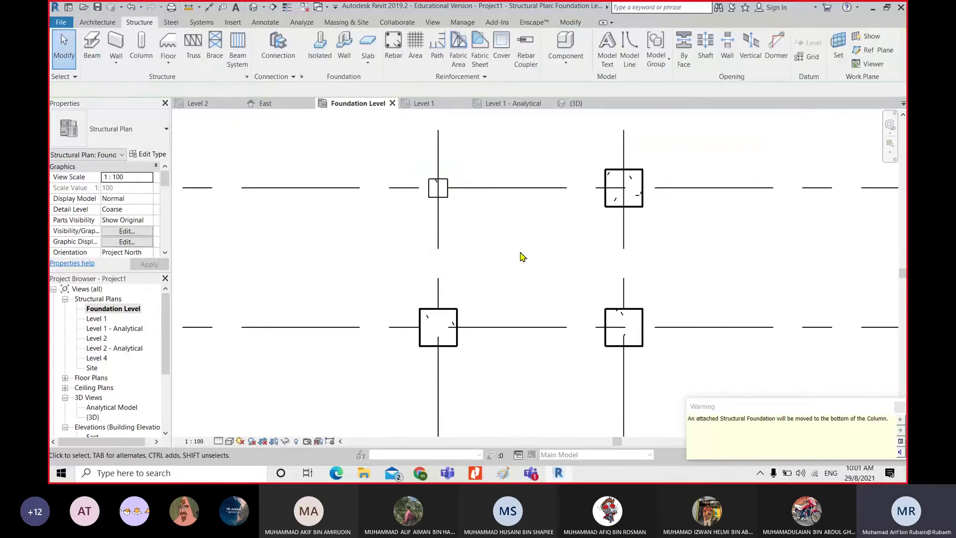
click(253, 7)
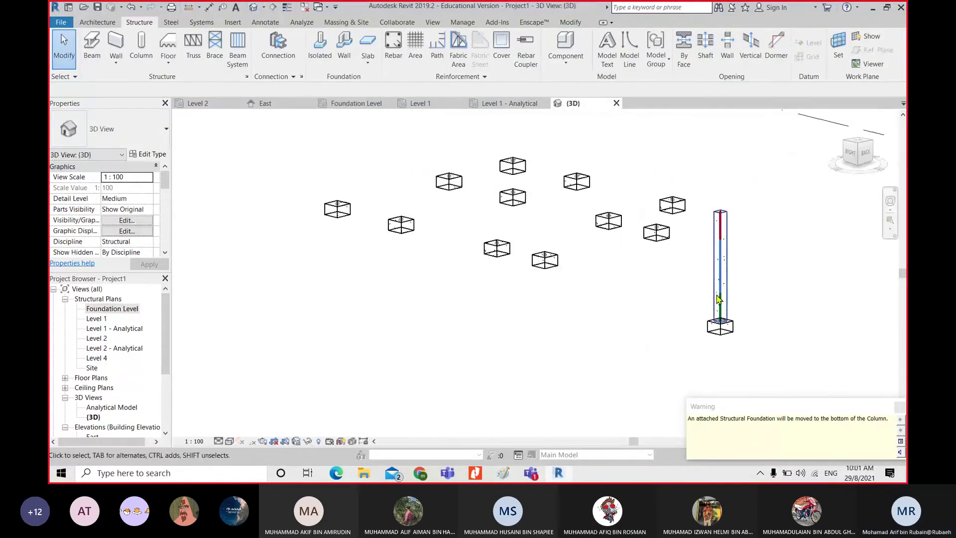
click(837, 170)
scroll(547, 239, up, 3)
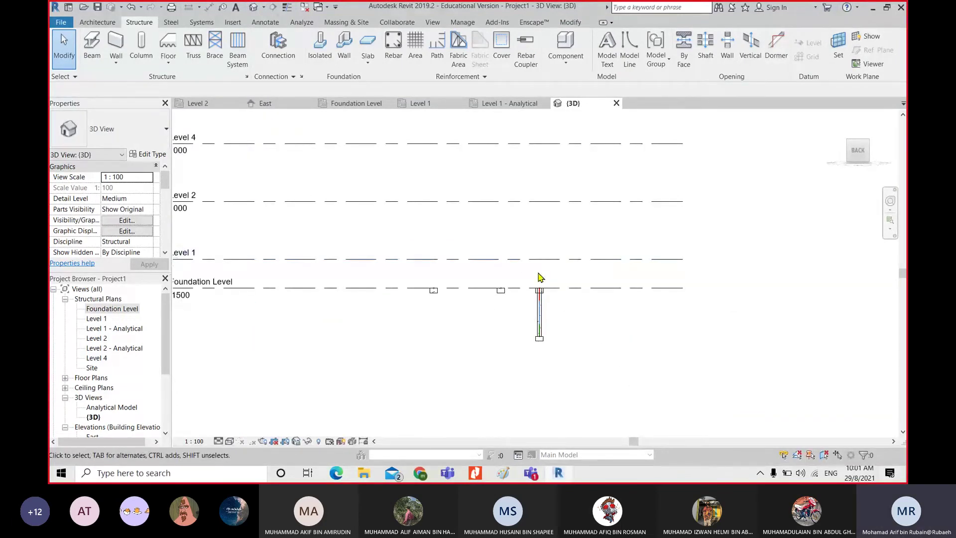
scroll(540, 278, down, 1)
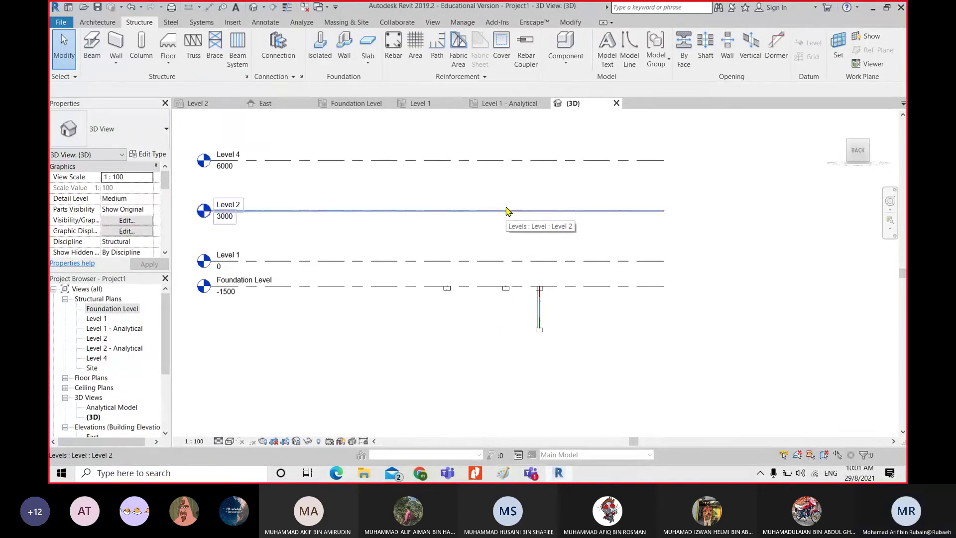
Mark up the zoomed screen with downward arrows labelled "Depth" and an upward arrow at the footings, and dismiss the markup
key(ctrl+1)
click(496, 309)
mouse_move(630, 264)
mouse_down()
mouse_move(626, 367)
mouse_move(647, 356)
mouse_up()
mouse_move(663, 299)
mouse_down()
mouse_move(662, 330)
mouse_move(699, 331)
mouse_move(709, 353)
mouse_up()
mouse_move(708, 312)
mouse_down()
mouse_move(738, 318)
mouse_move(742, 339)
mouse_up()
drag(741, 322, 758, 341)
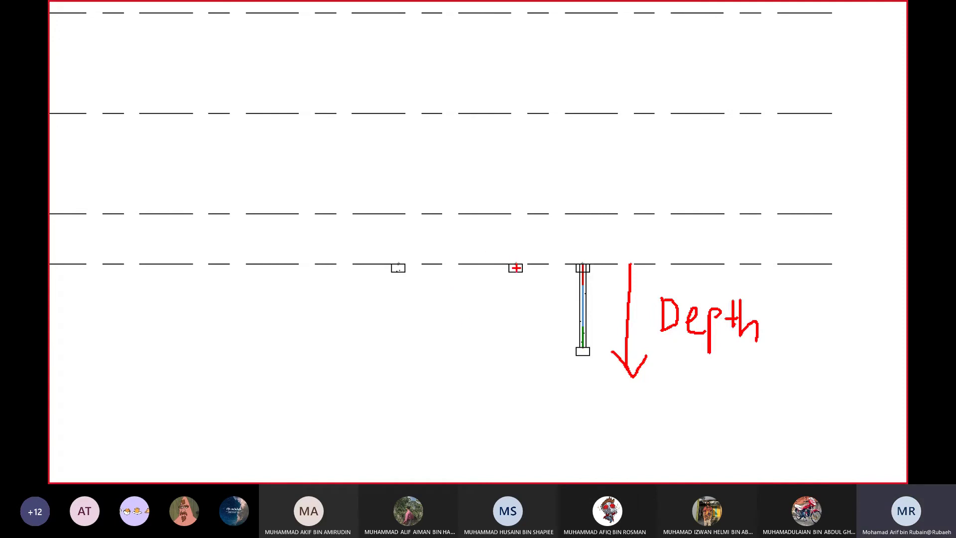
mouse_move(516, 281)
mouse_down()
mouse_move(532, 371)
mouse_move(539, 363)
mouse_up()
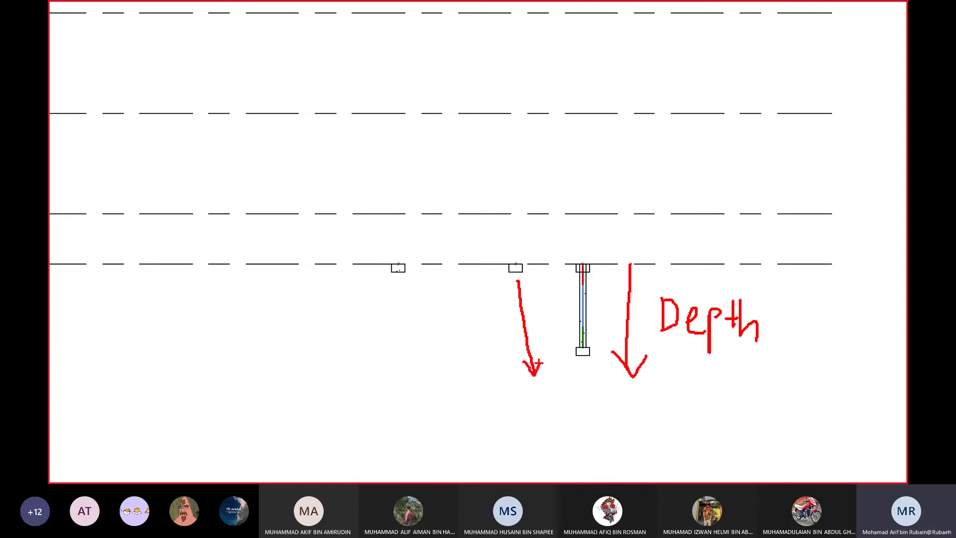
mouse_move(399, 257)
mouse_down()
mouse_move(404, 171)
mouse_move(414, 186)
mouse_up()
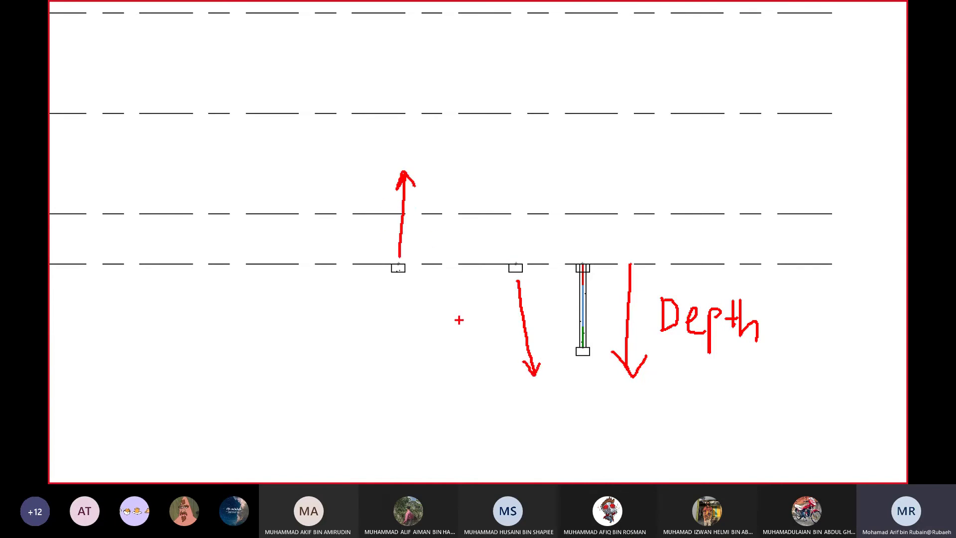
key(Escape)
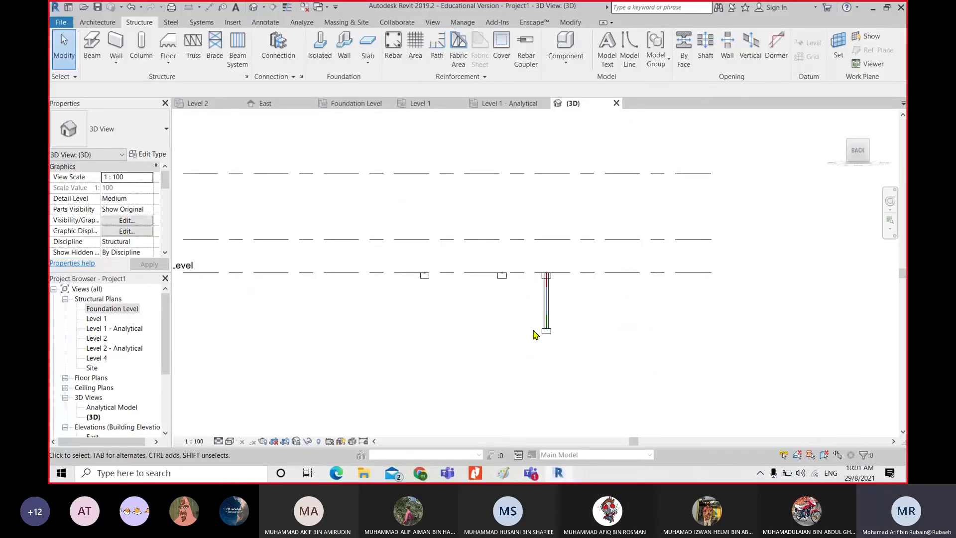
Undo the column placement and restart the structural column command in the Foundation Level plan without saving the project
scroll(535, 333, down, 2)
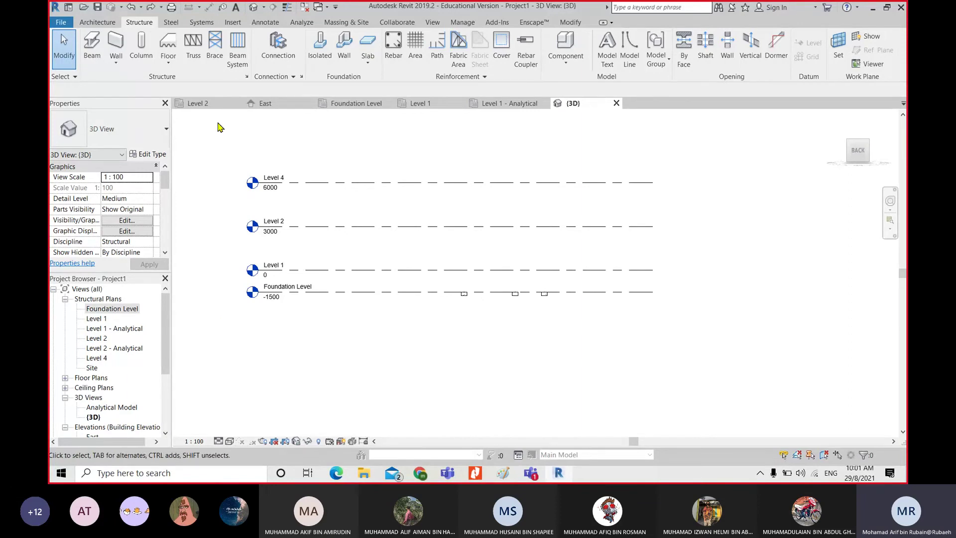
double_click(105, 311)
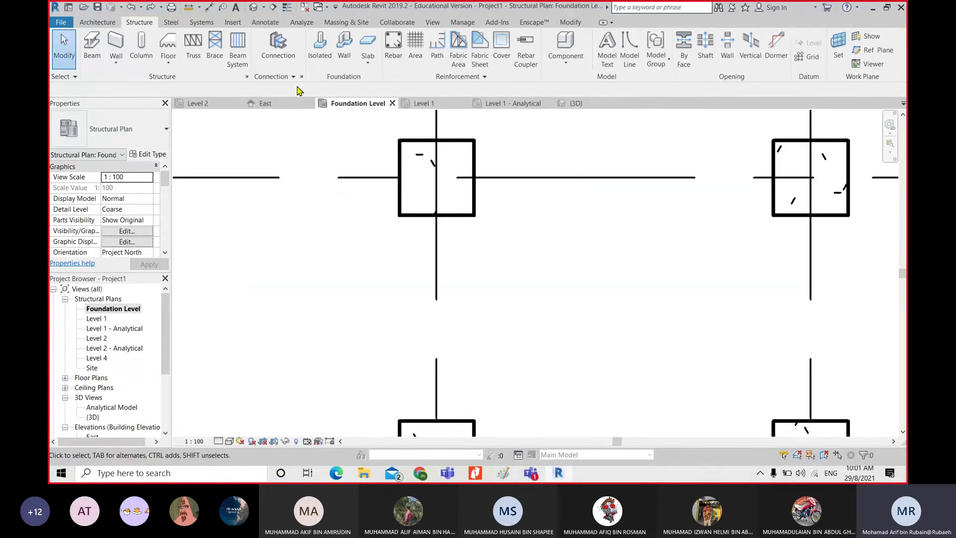
click(143, 54)
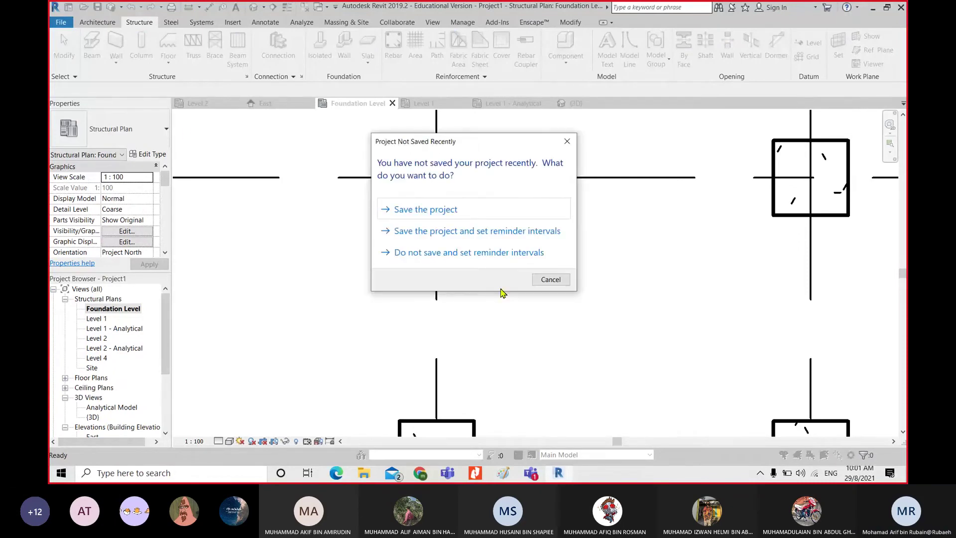
click(558, 282)
Try to constrain the 200 x 200 column's depth to Level 1
click(144, 135)
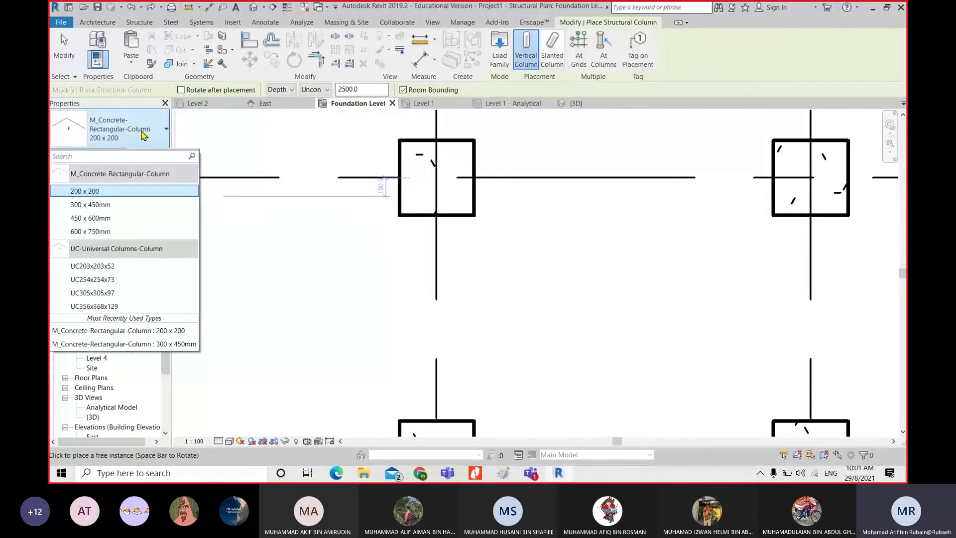
click(293, 89)
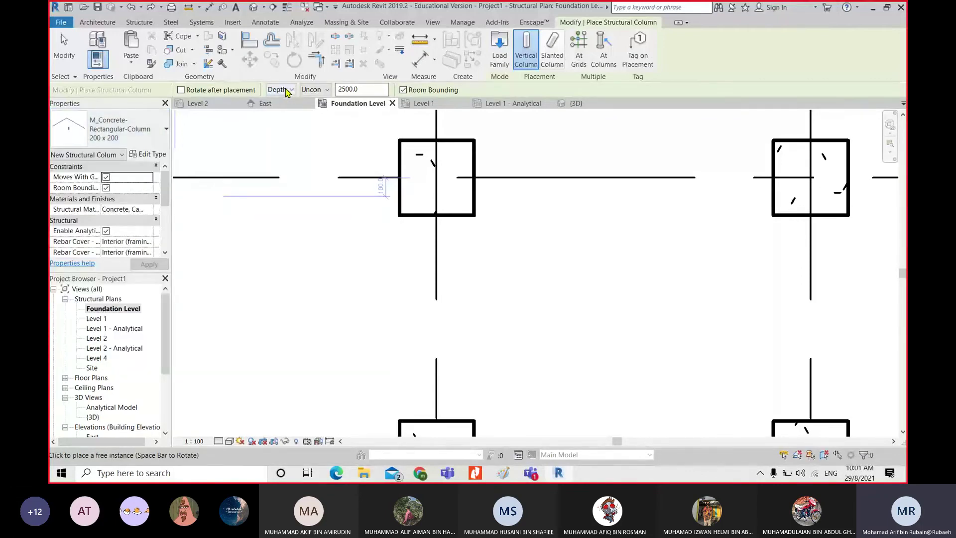
click(316, 90)
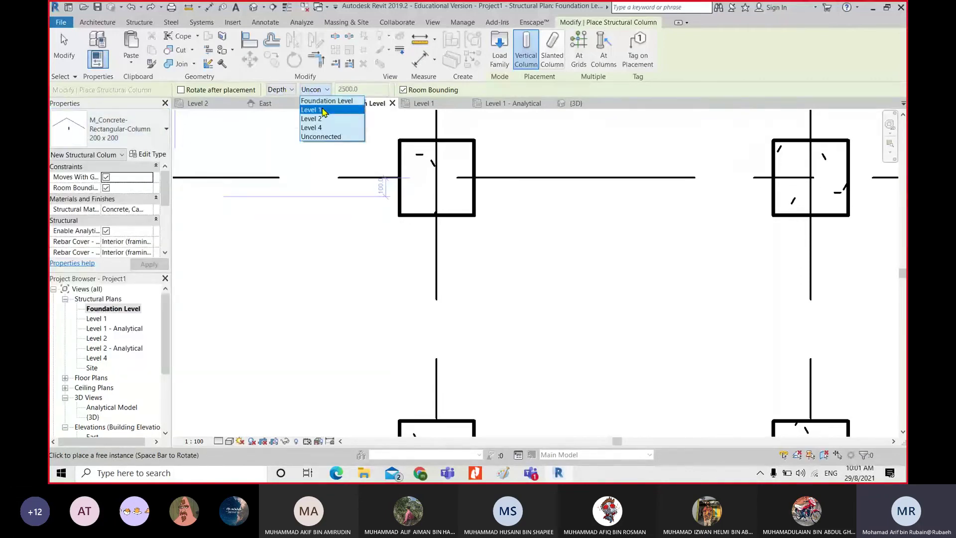
click(322, 110)
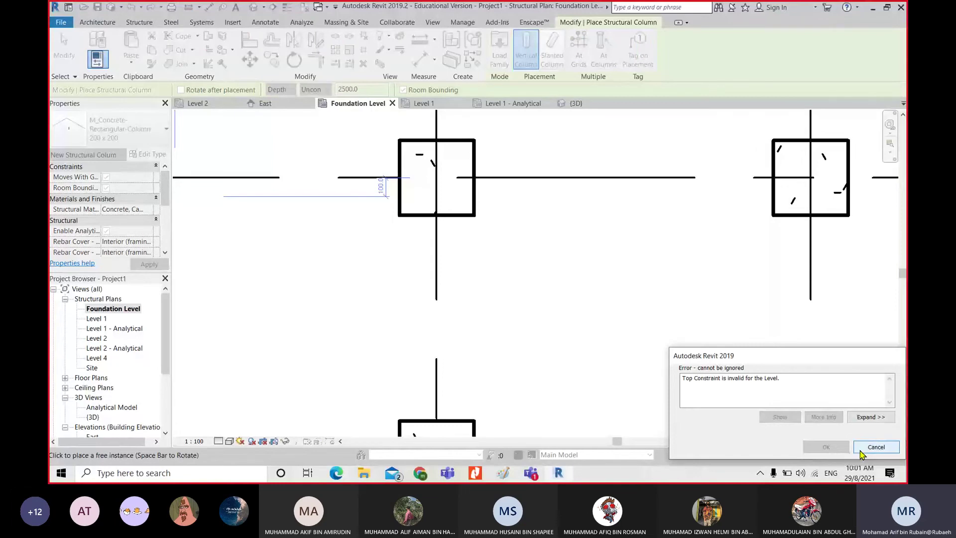
click(861, 450)
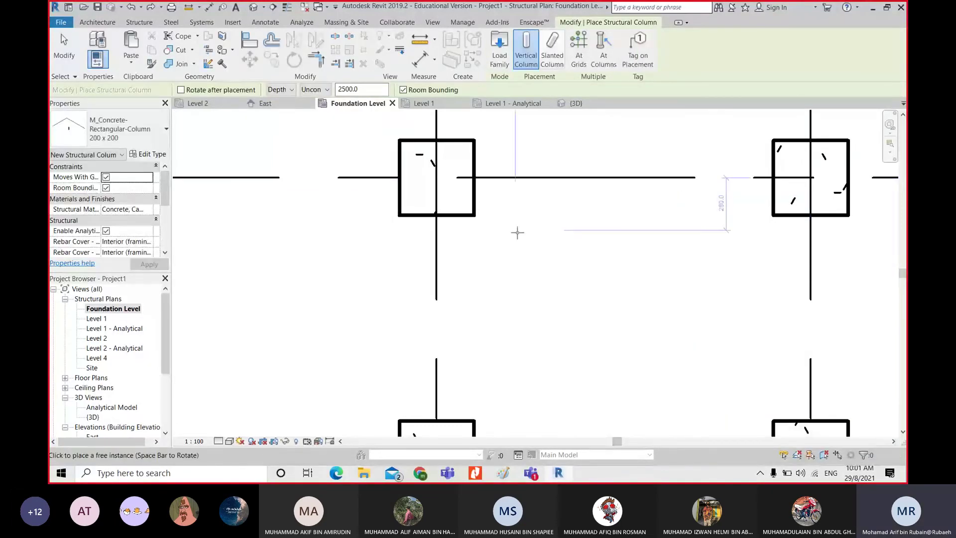
Set the column placement to Height up to Level 1 and place 200 x 200 columns on the three footings of the uppermost grid row
click(287, 93)
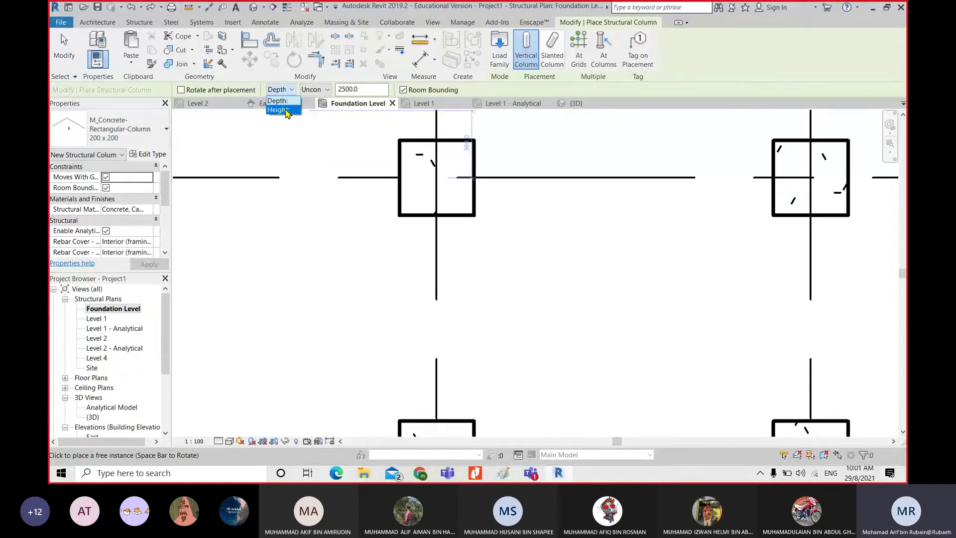
click(291, 110)
click(315, 93)
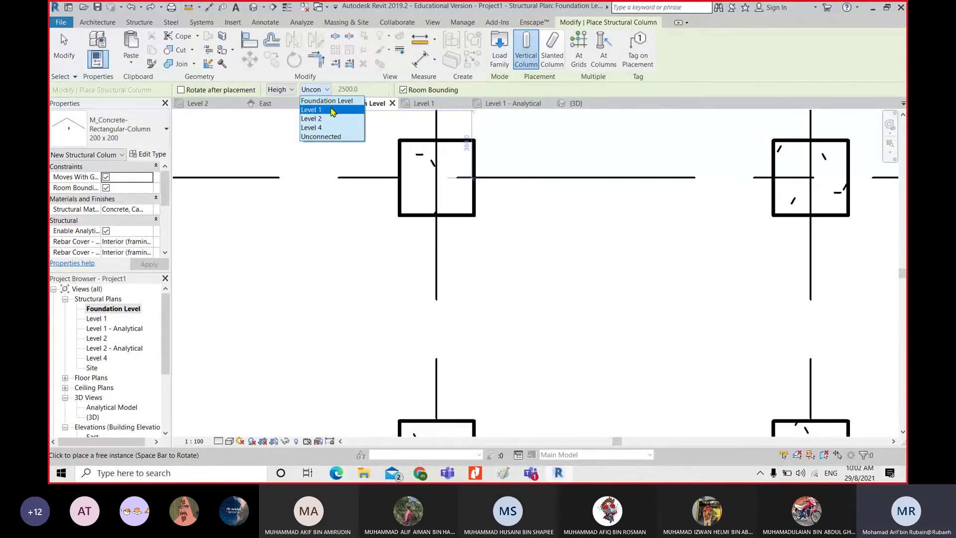
click(332, 111)
scroll(339, 150, down, 5)
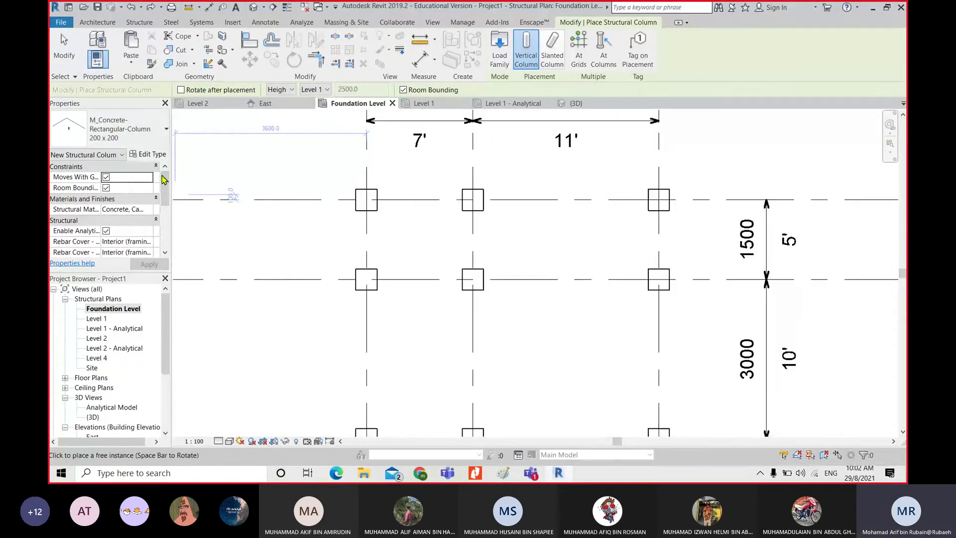
scroll(359, 197, up, 3)
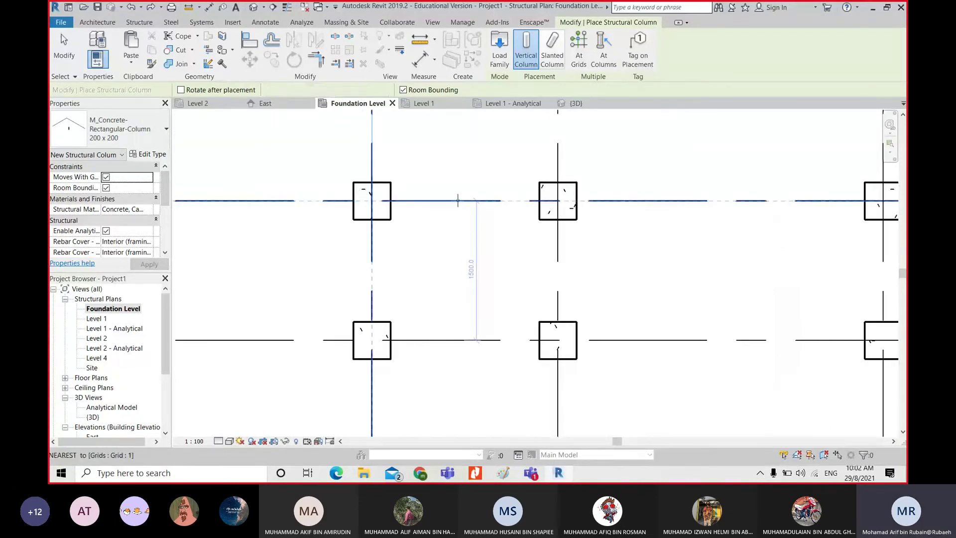
click(372, 201)
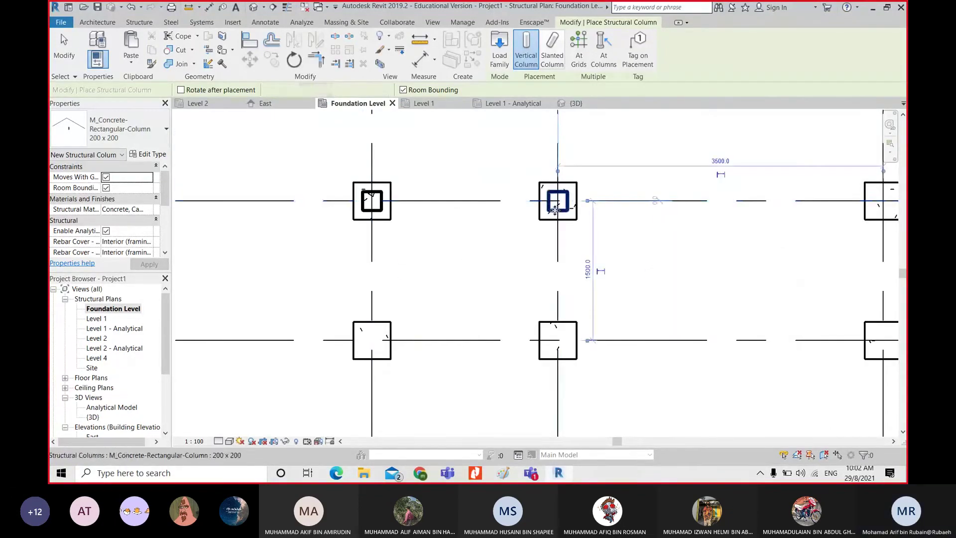
click(558, 201)
scroll(442, 205, down, 2)
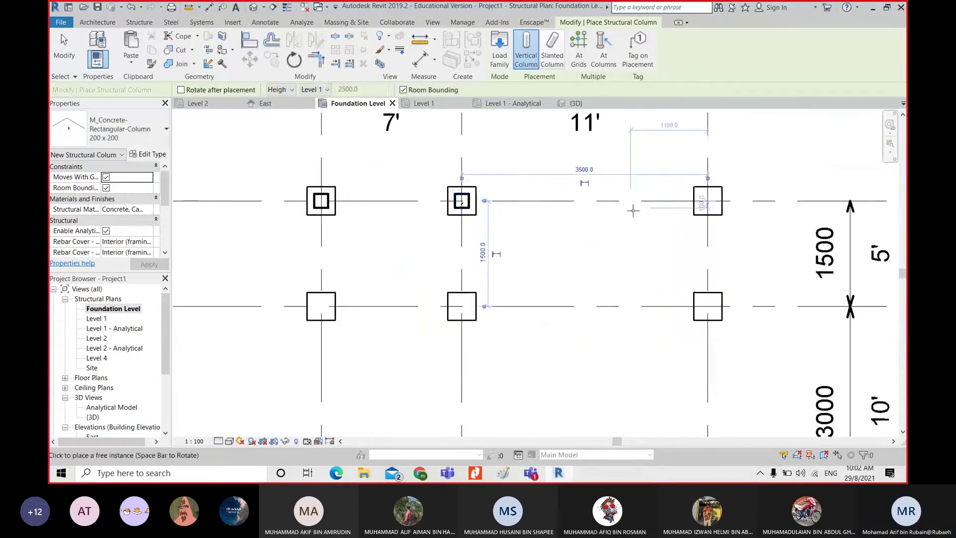
click(695, 201)
Place 200 x 200 columns on the six footings of the second and third grid rows and end the column command
middle_drag(463, 289, 459, 229)
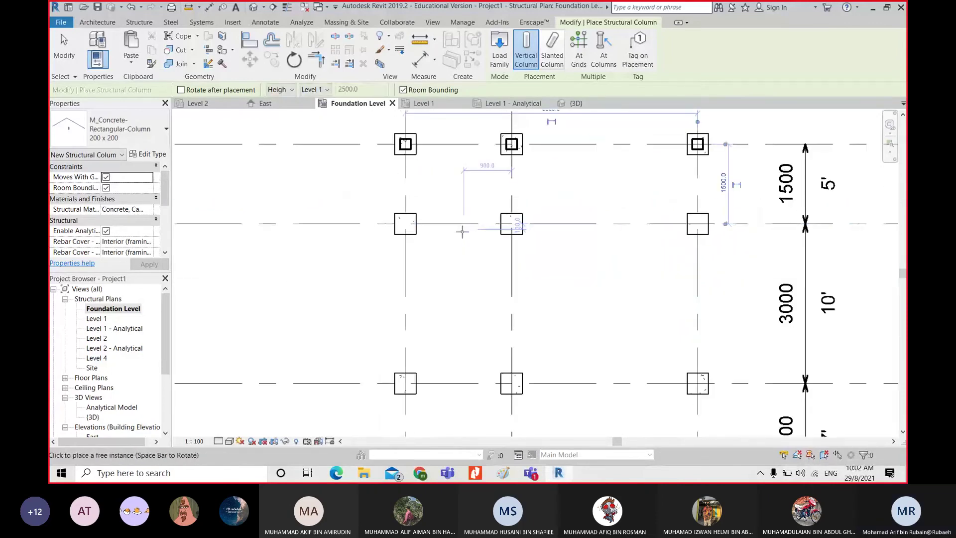
click(406, 224)
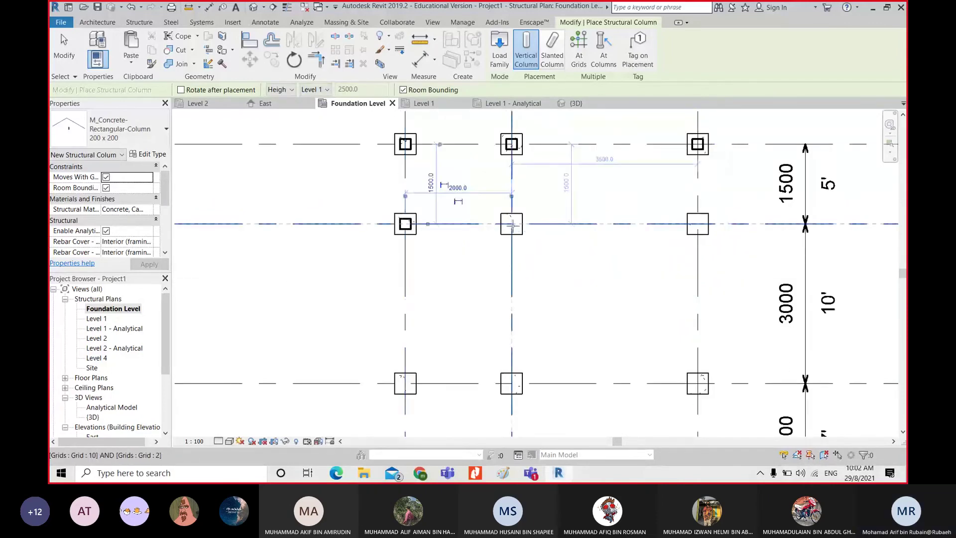
click(511, 224)
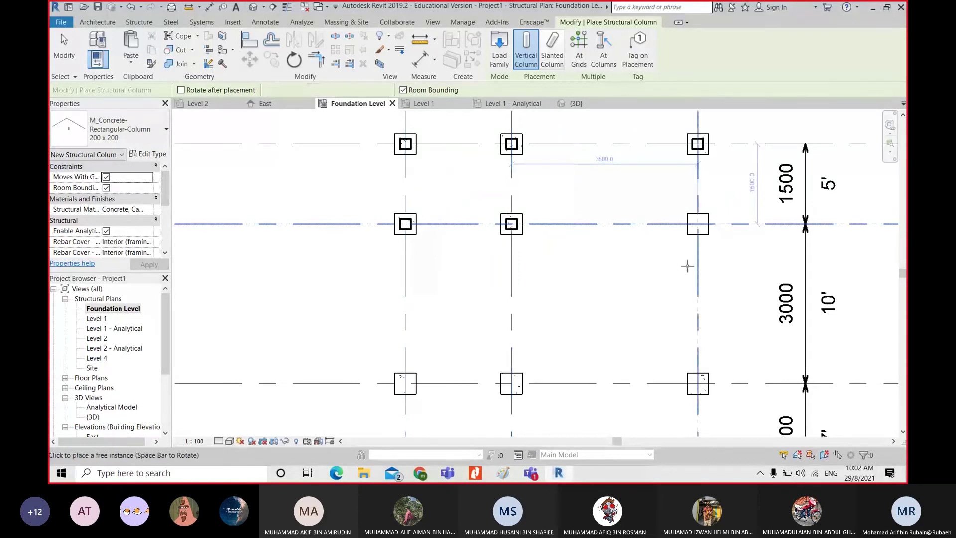
click(698, 224)
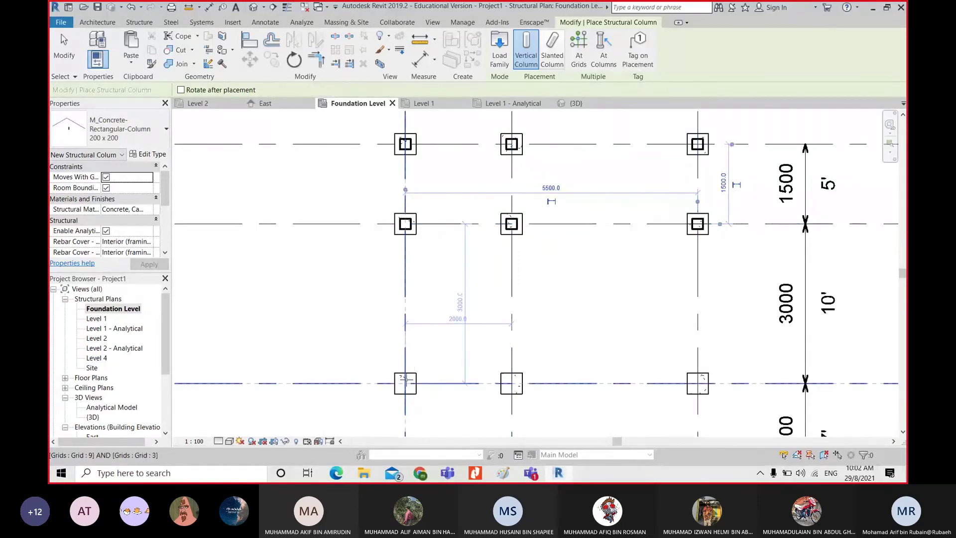
click(520, 391)
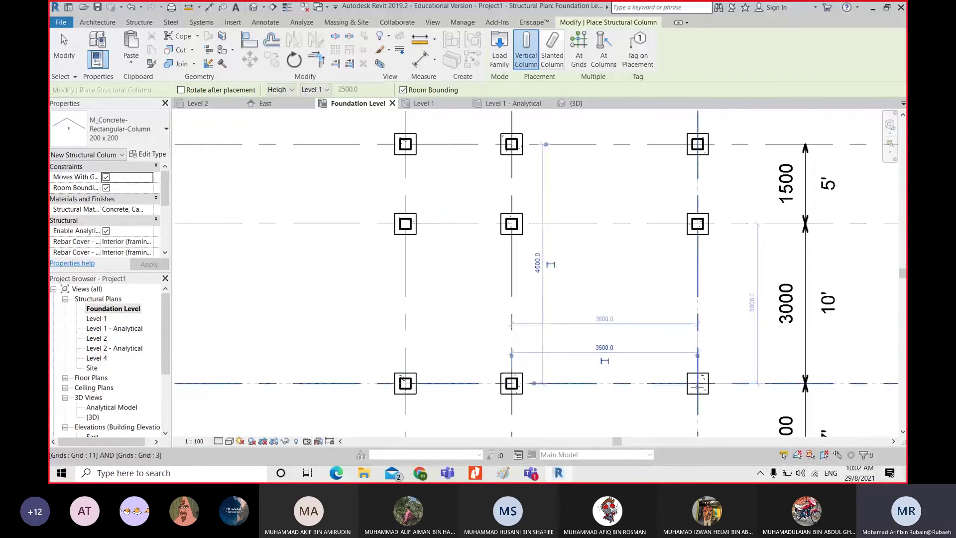
click(697, 383)
scroll(608, 306, down, 2)
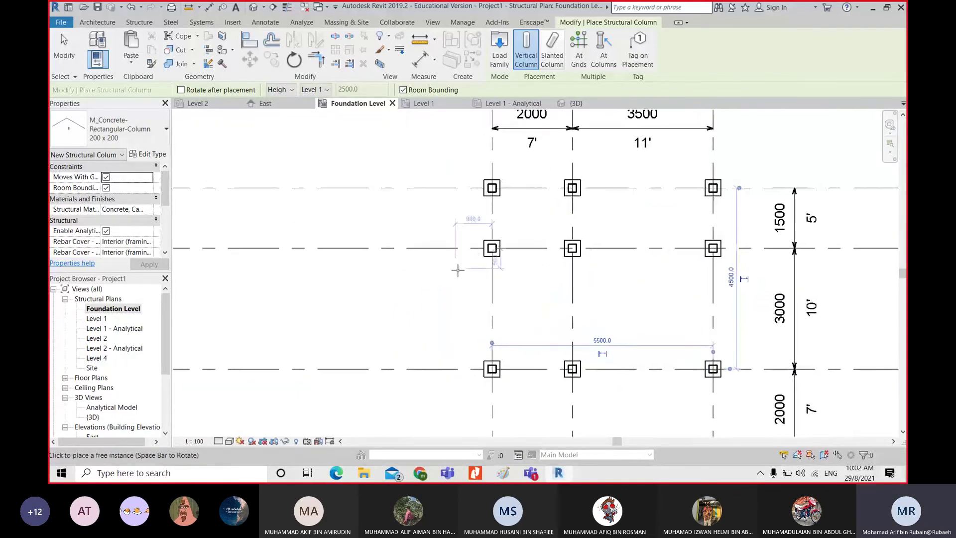
scroll(499, 249, up, 3)
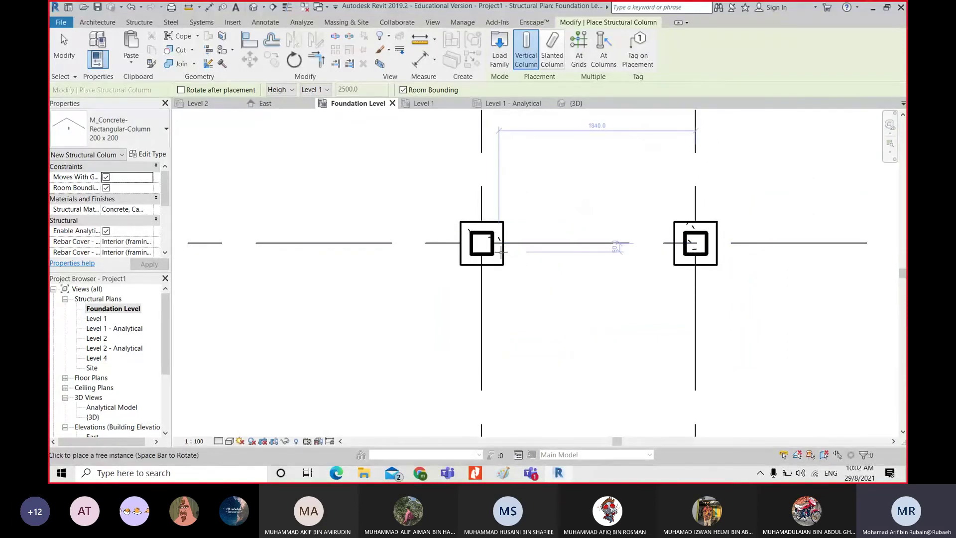
scroll(509, 242, up, 2)
key(Escape)
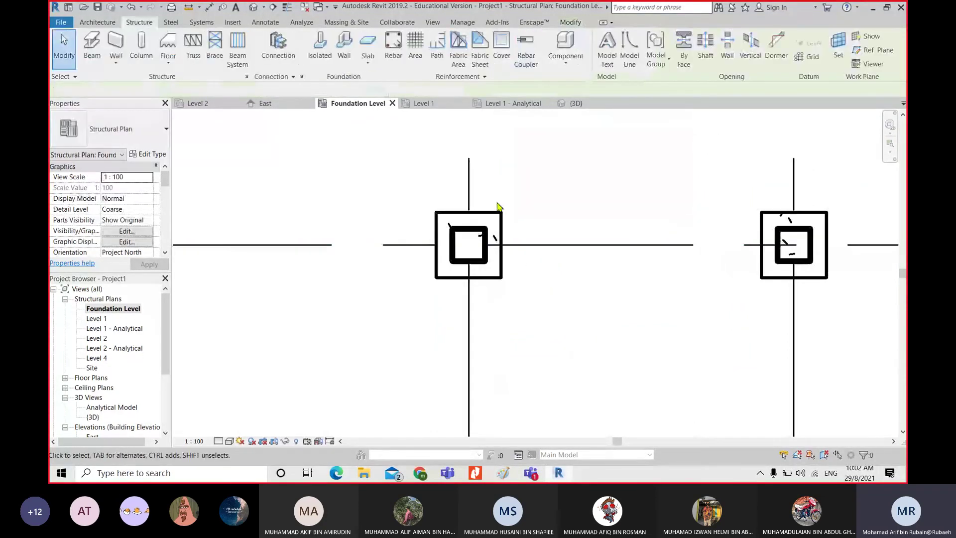
Align the 200 x 200 column on the first footing of the second grid row flush with the footing's upper edge
scroll(498, 206, down, 3)
scroll(580, 259, up, 2)
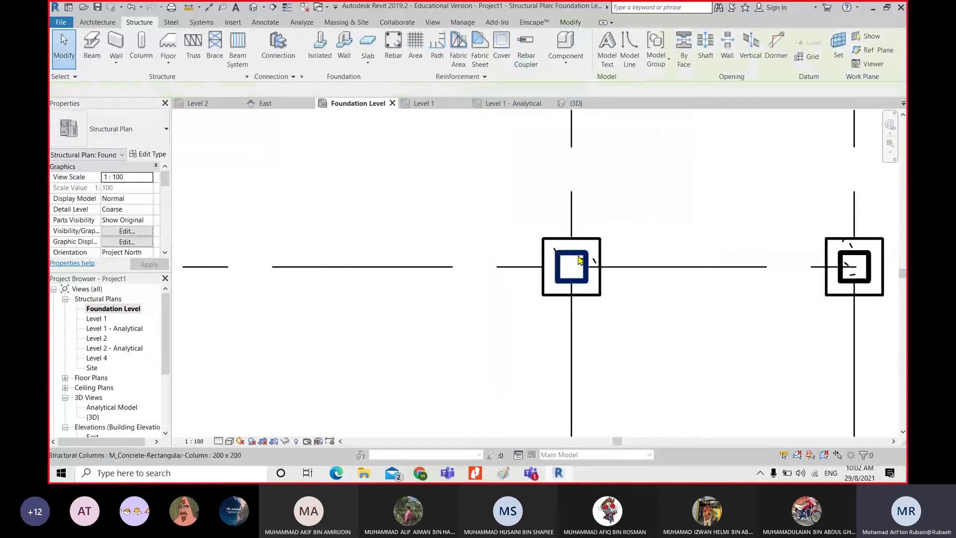
click(579, 259)
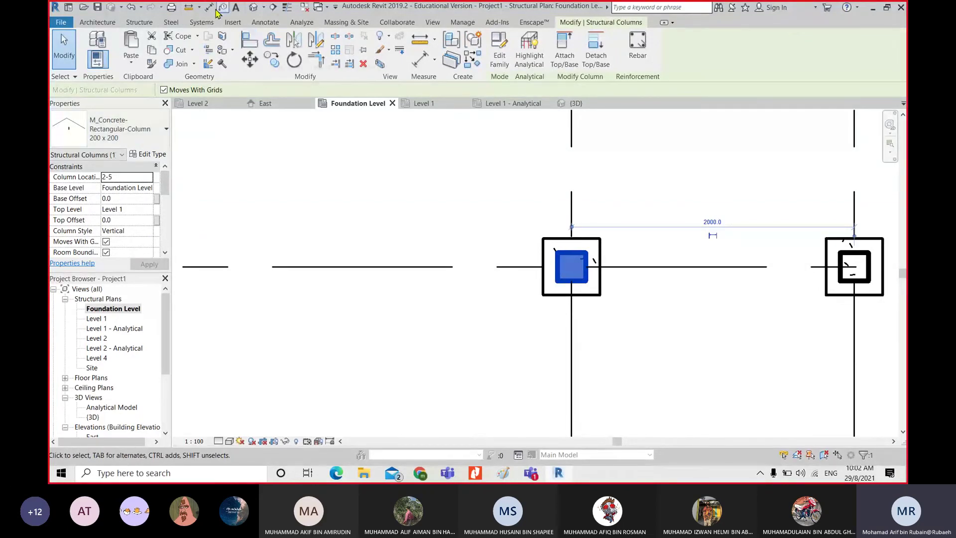
click(249, 40)
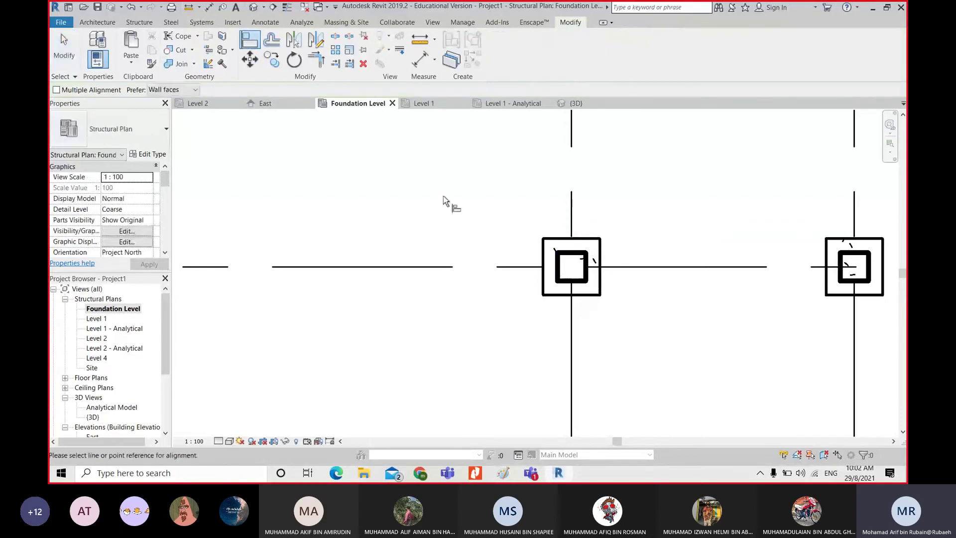
scroll(446, 202, down, 3)
middle_drag(511, 226, 507, 228)
scroll(571, 246, down, 5)
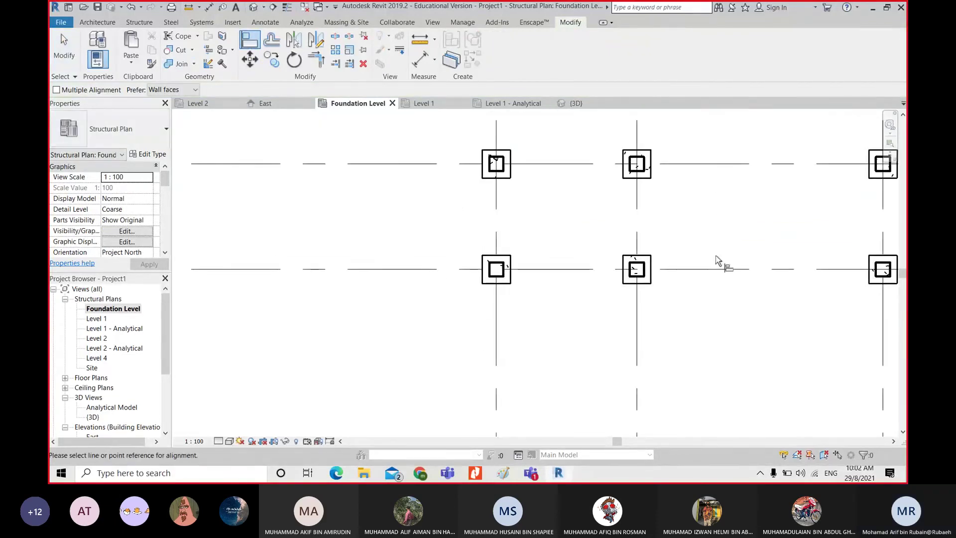
scroll(571, 245, up, 2)
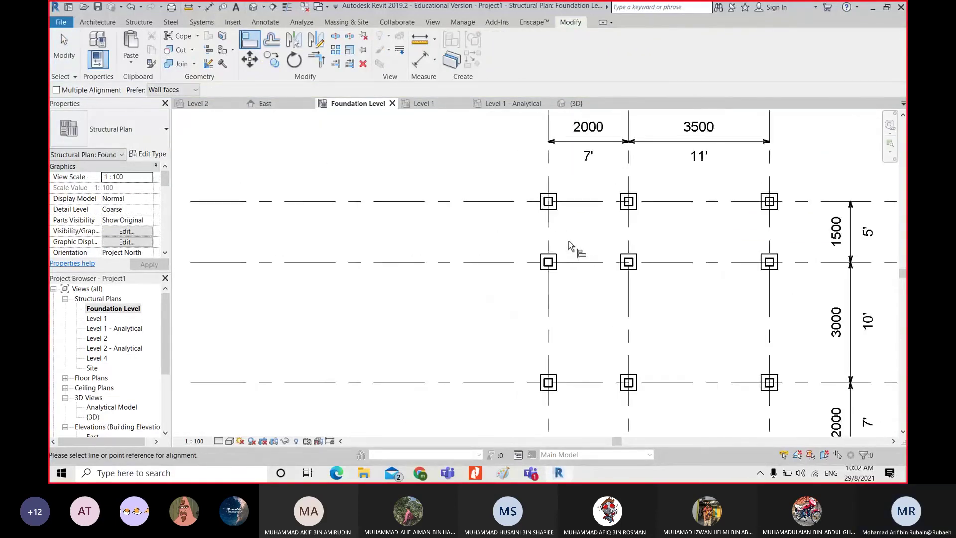
scroll(571, 245, up, 3)
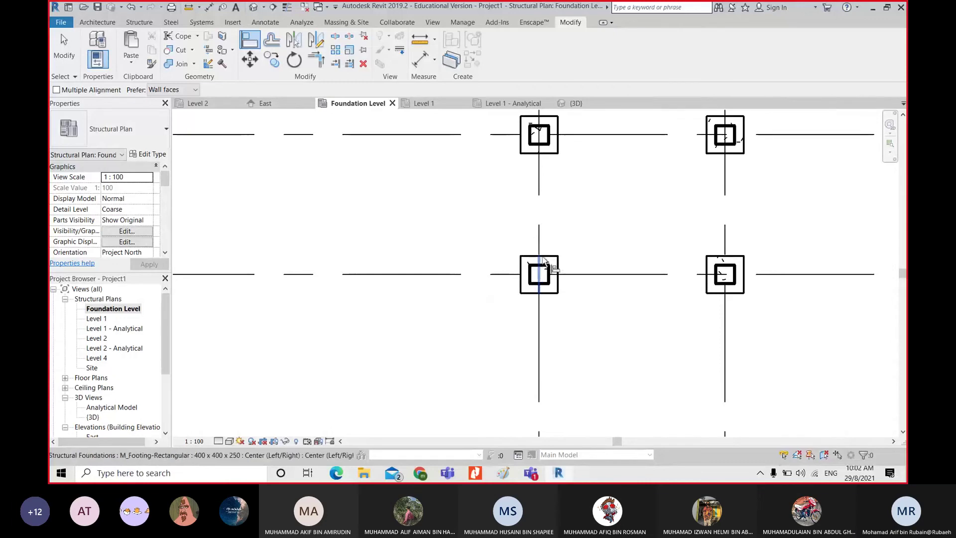
scroll(543, 261, up, 3)
click(534, 199)
click(527, 232)
scroll(550, 260, down, 5)
key(Escape)
key(Escape)
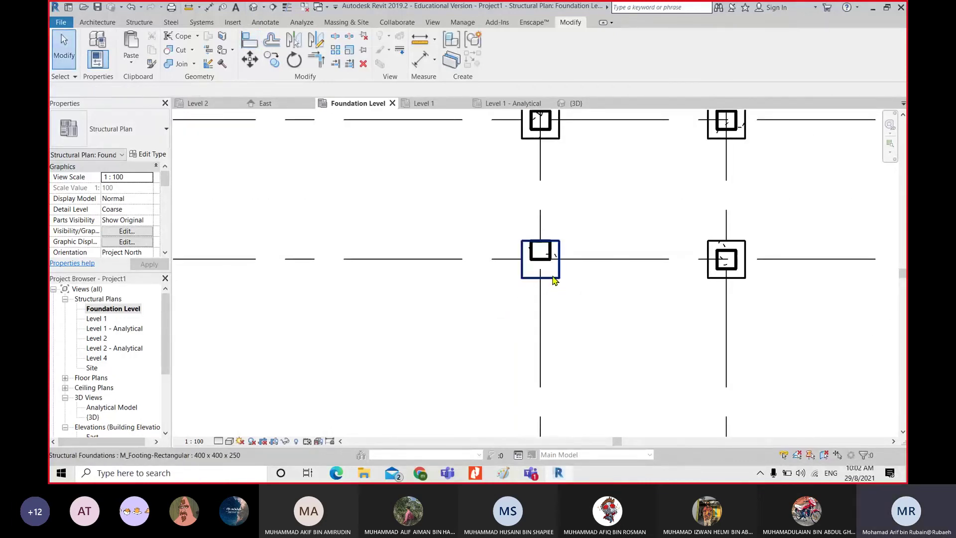
Delete the 400 x 400 x 250 footing under the offset column in the second grid row
click(553, 275)
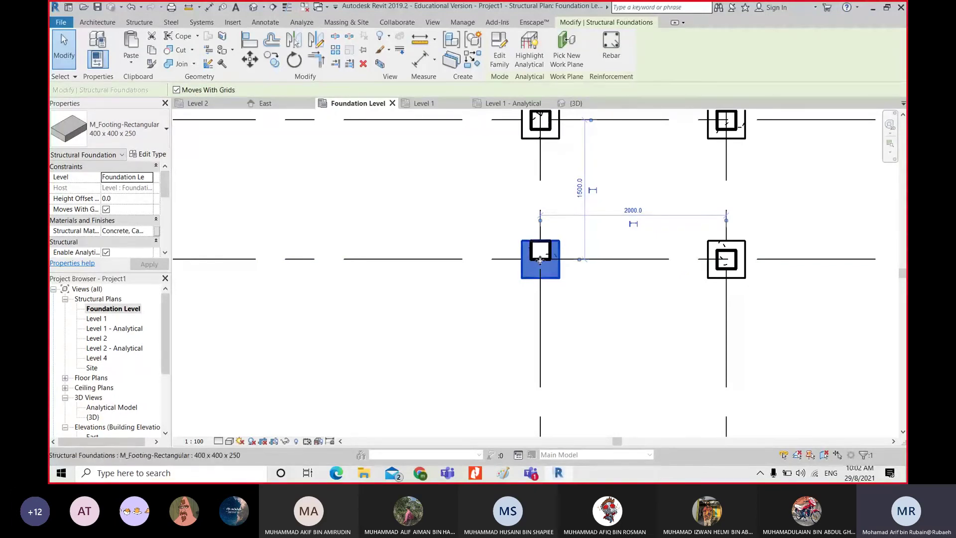
scroll(553, 286, up, 2)
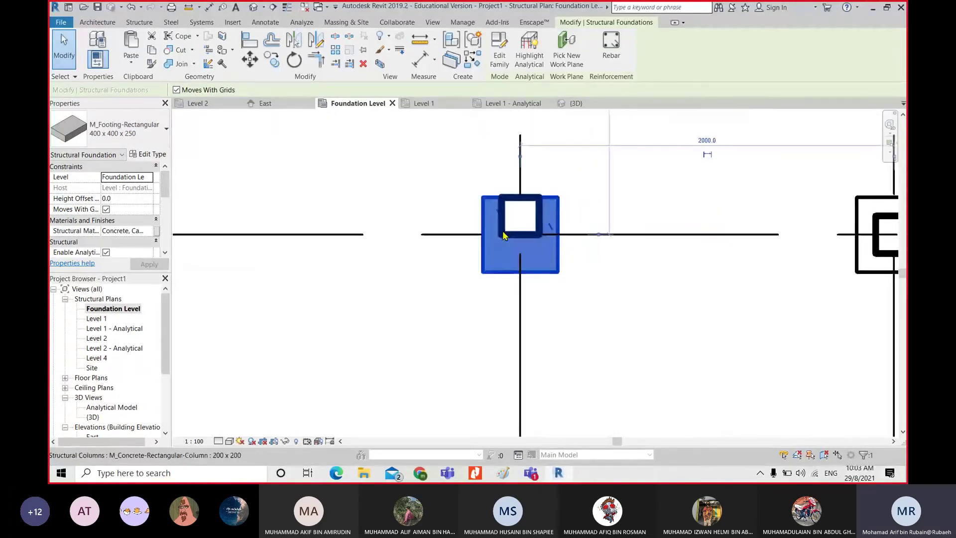
scroll(558, 249, down, 1)
click(586, 295)
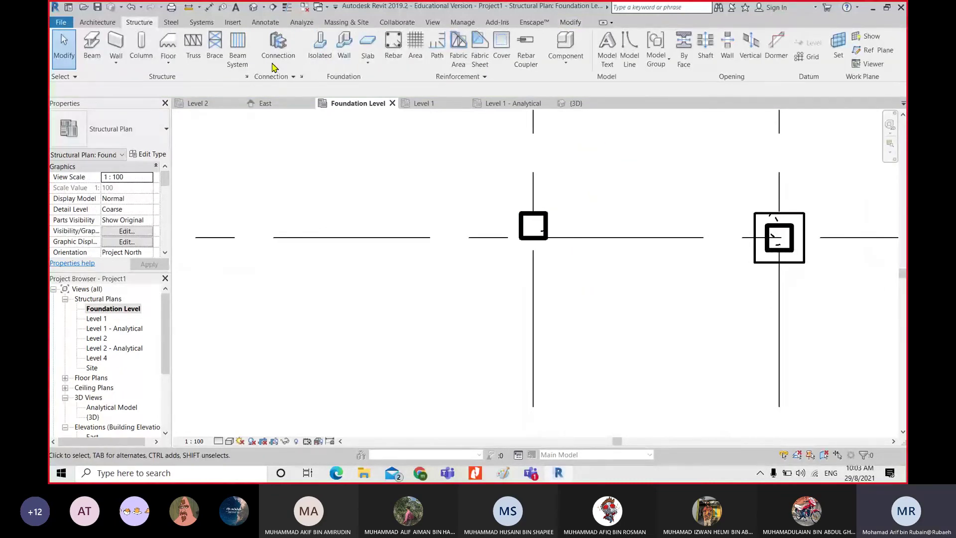
Place a 400 x 400 x 250 isolated rectangular footing centred on the offset 200 x 200 column
click(320, 49)
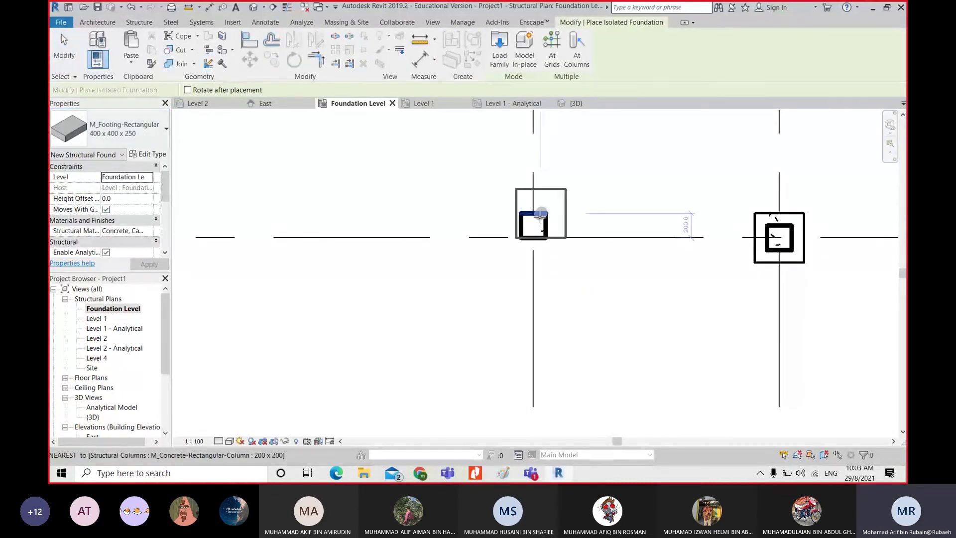
scroll(540, 215, up, 5)
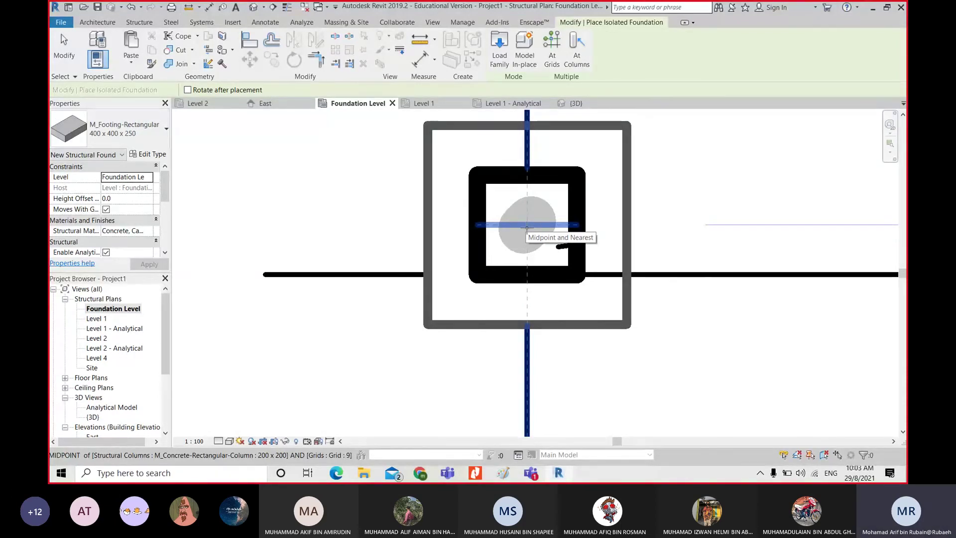
click(527, 227)
scroll(527, 226, down, 4)
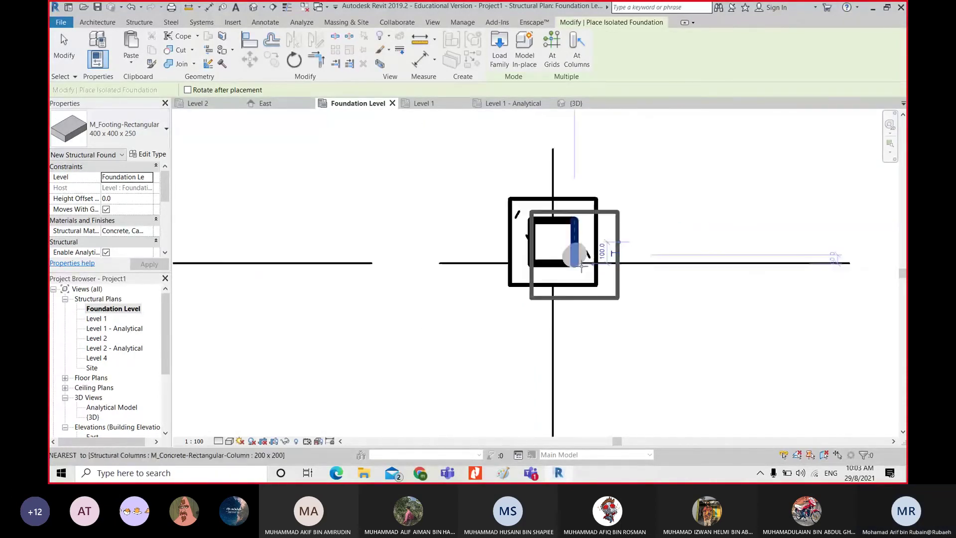
Close the help page, switch back to Revit and undo the footing replacement and the column alignment
click(644, 384)
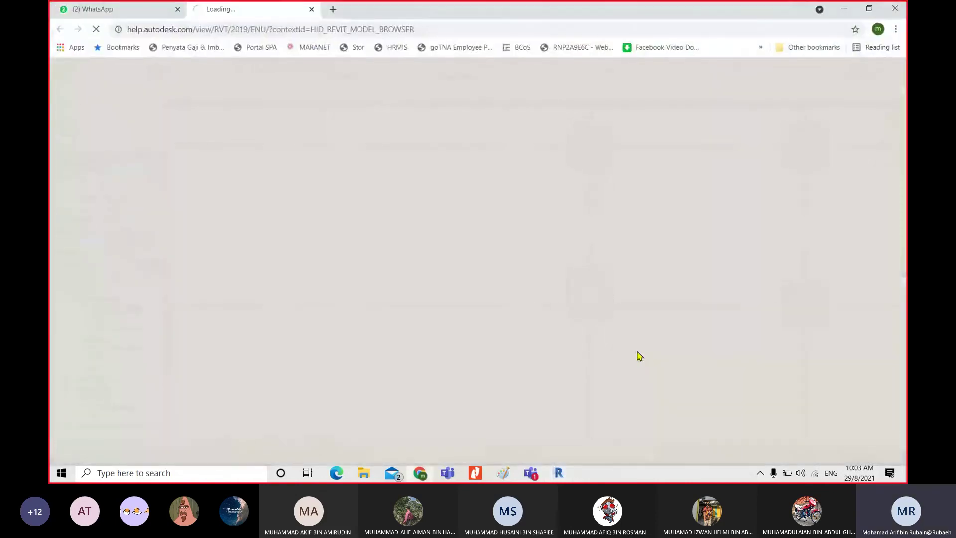
click(311, 10)
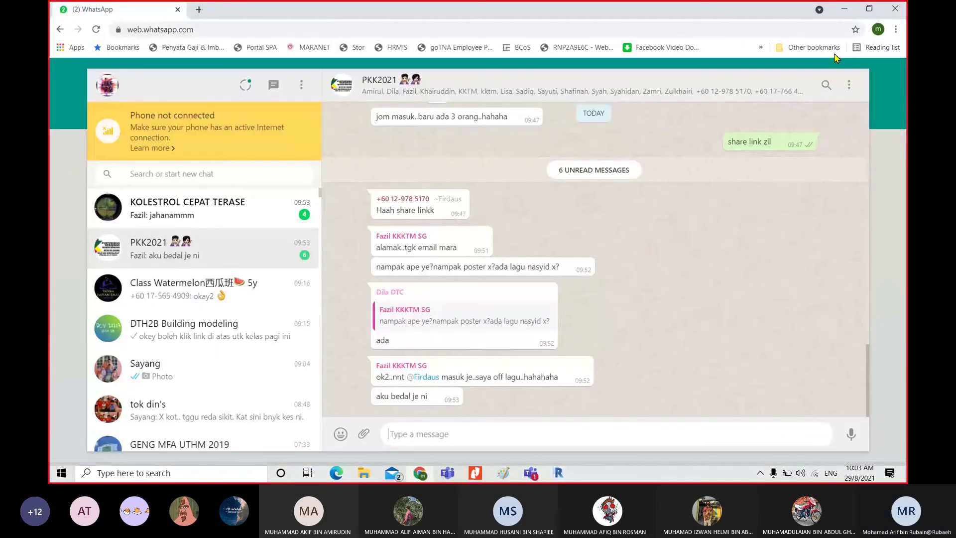
click(845, 9)
scroll(801, 229, up, 2)
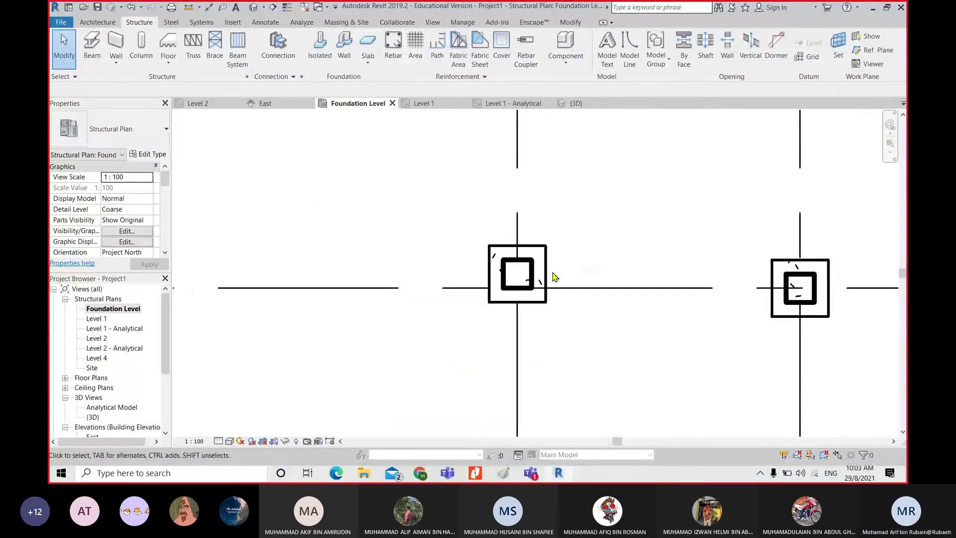
scroll(552, 274, down, 1)
scroll(552, 271, up, 3)
scroll(552, 271, down, 5)
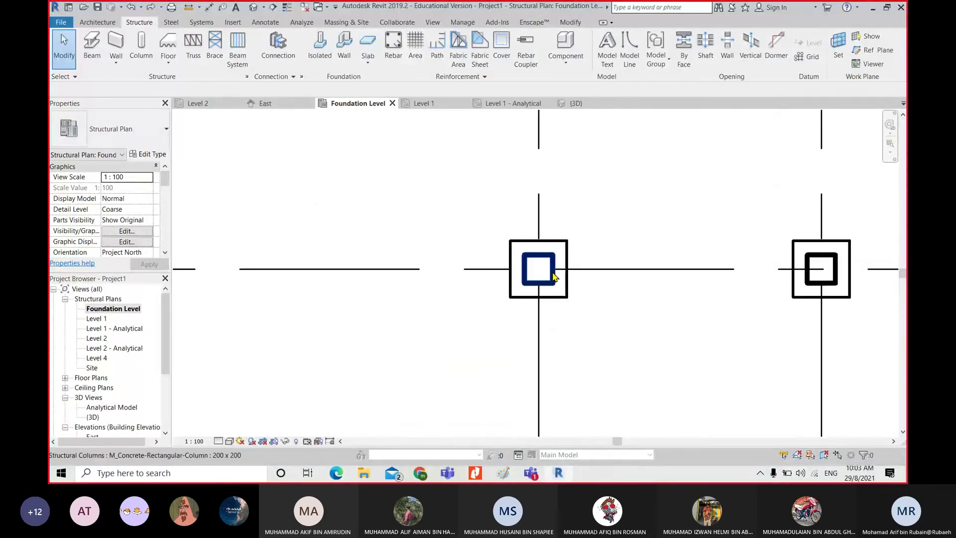
Open the default 3D view and examine how the columns span from Foundation Level to Level 1
click(253, 10)
scroll(423, 293, up, 3)
scroll(416, 295, down, 1)
middle_drag(414, 308, 421, 308)
scroll(492, 317, up, 1)
middle_drag(495, 316, 529, 318)
key(ctrl+1)
click(525, 312)
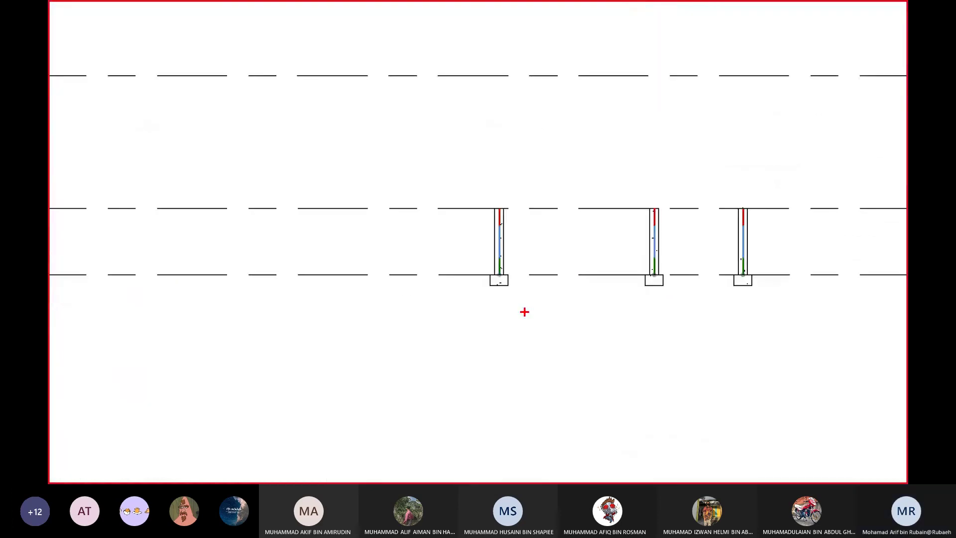
mouse_move(516, 275)
mouse_down()
mouse_move(518, 299)
mouse_move(506, 188)
mouse_move(518, 306)
mouse_up()
key(Escape)
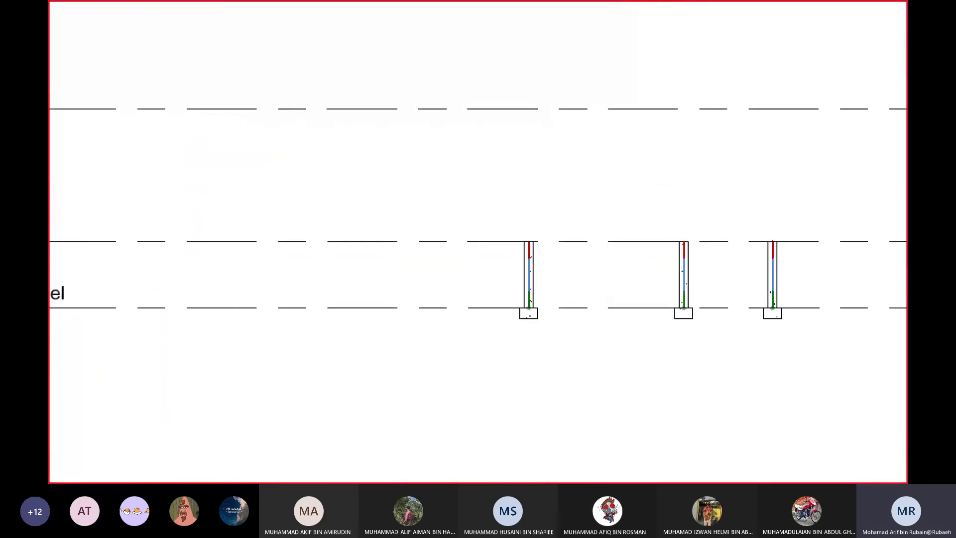
drag(450, 273, 441, 285)
drag(447, 279, 480, 293)
drag(484, 294, 506, 288)
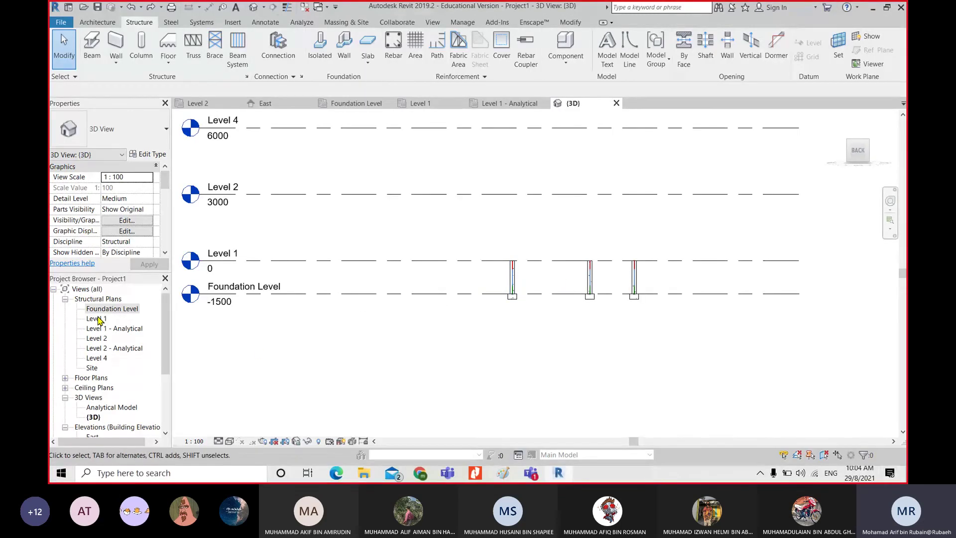
Open the Level 1 structural plan and start structural column placement with the M_Concrete-Rectangular-Column 200 x 200 type
double_click(99, 320)
scroll(526, 222, up, 2)
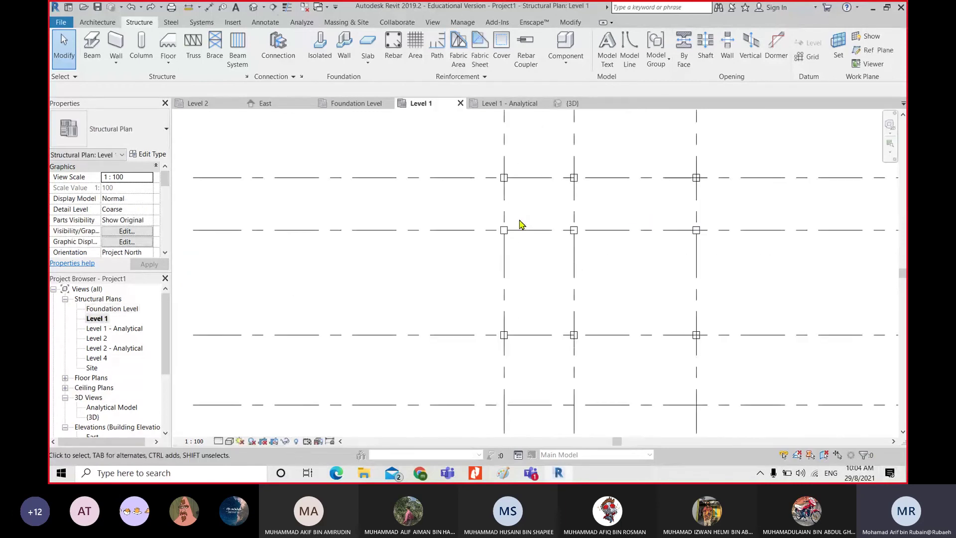
click(142, 48)
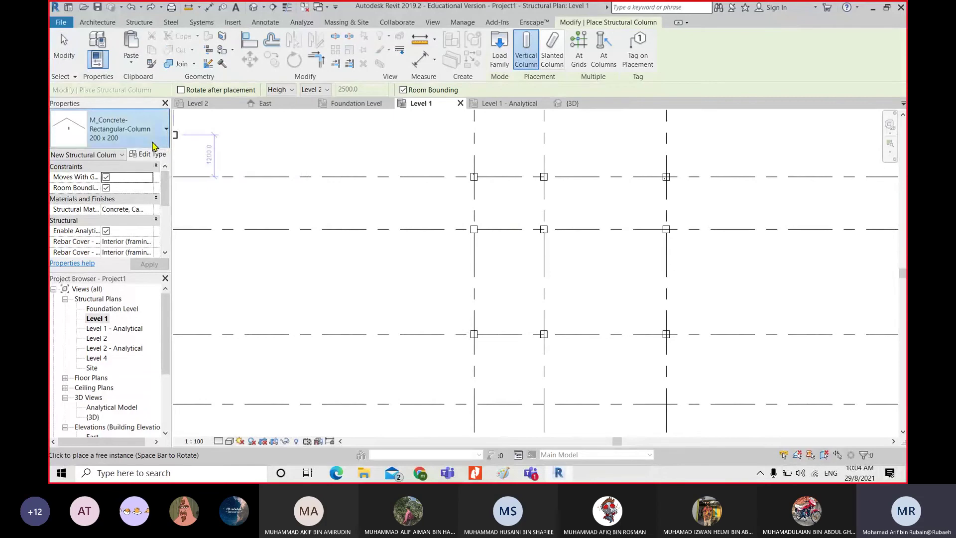
click(154, 144)
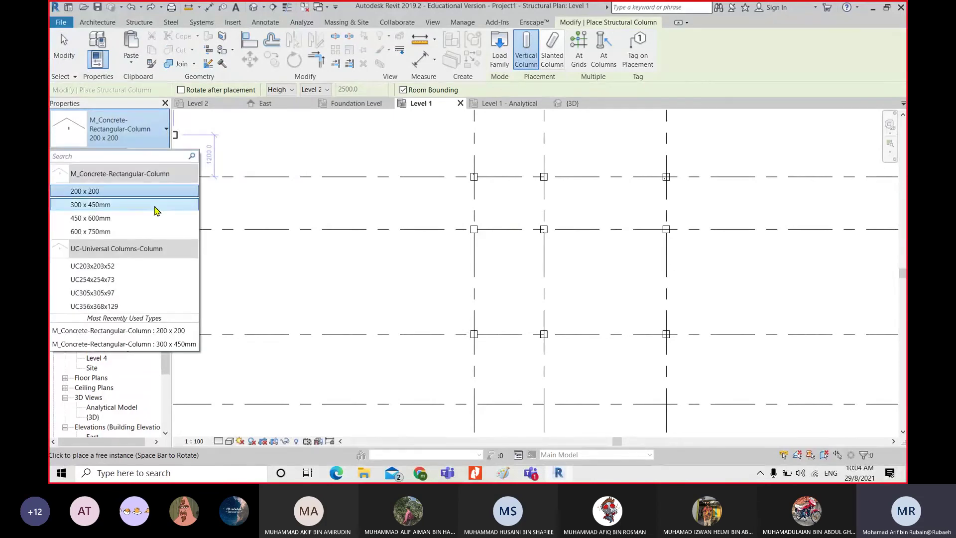
click(128, 191)
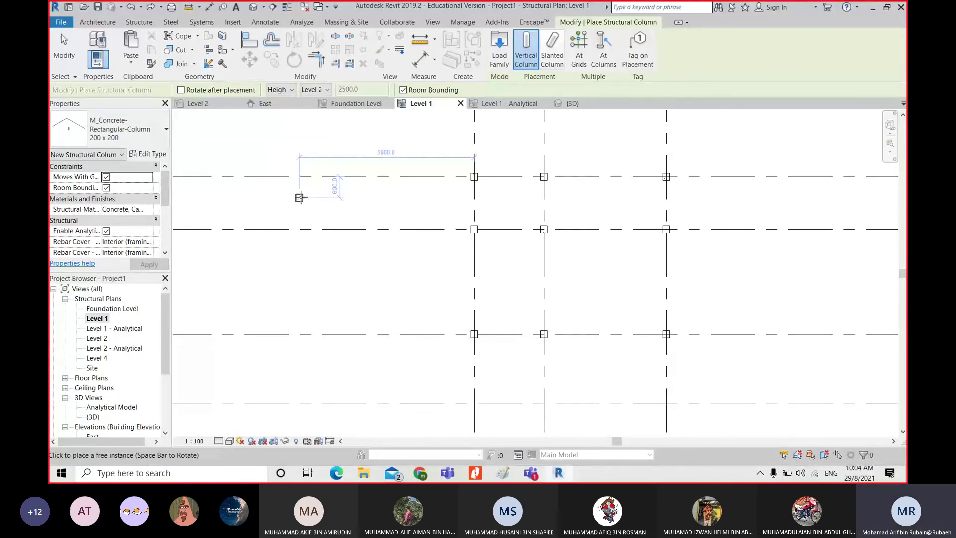
Place 200 x 200 columns with Height up to Level 2 over the existing columns of the two uppermost grid rows
scroll(478, 187, up, 2)
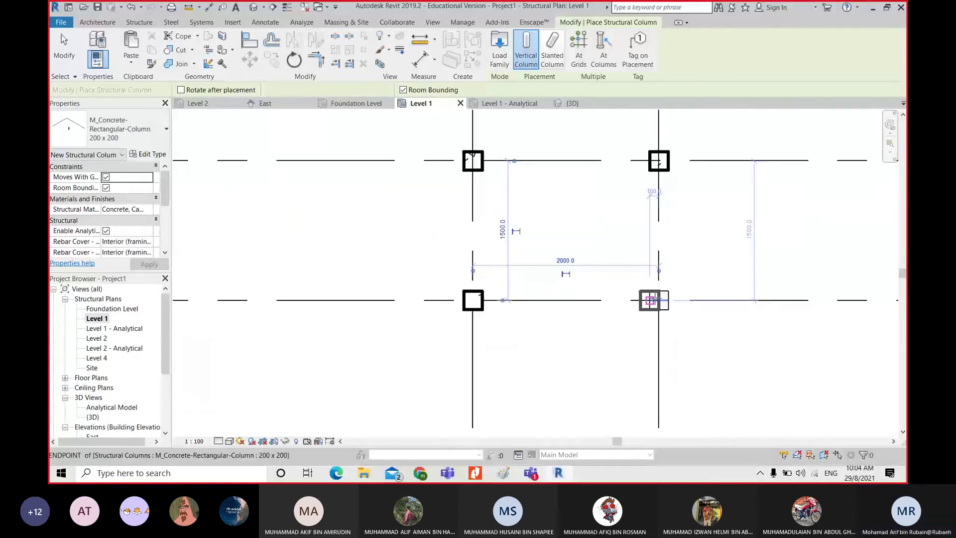
click(657, 299)
scroll(657, 300, down, 5)
middle_drag(659, 312, 610, 195)
middle_drag(727, 198, 637, 237)
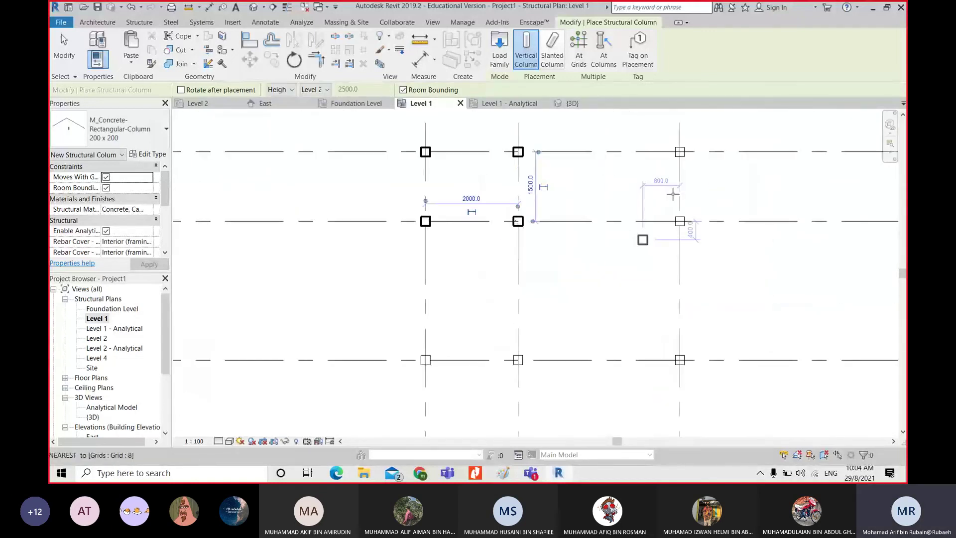
scroll(678, 191, up, 1)
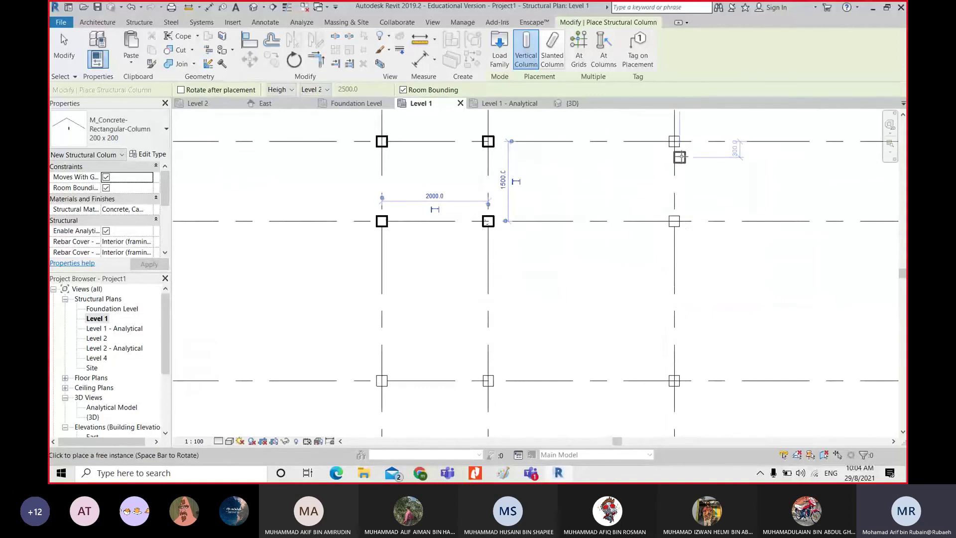
click(675, 221)
middle_drag(675, 380, 656, 307)
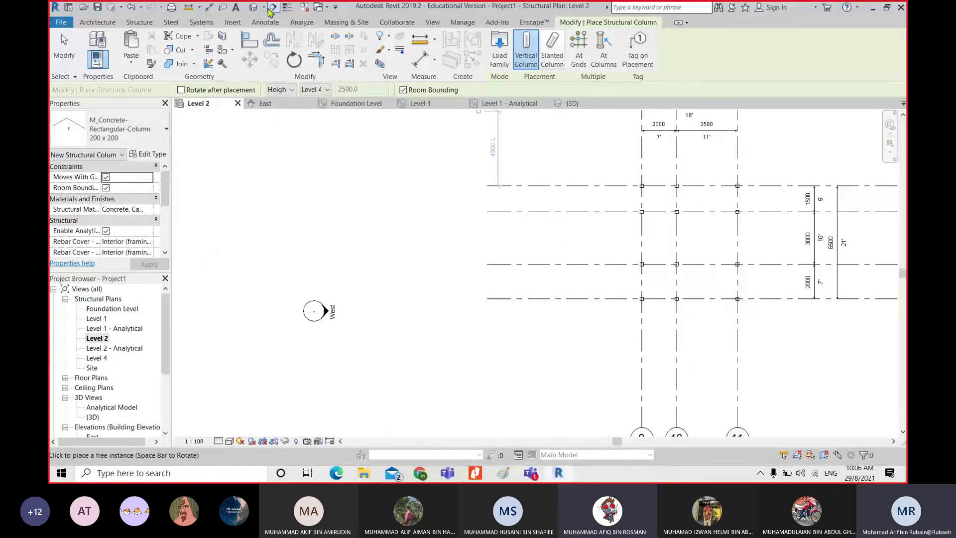
Open the 3D view, end column placement and examine the whole set of stacked columns and footings
click(272, 7)
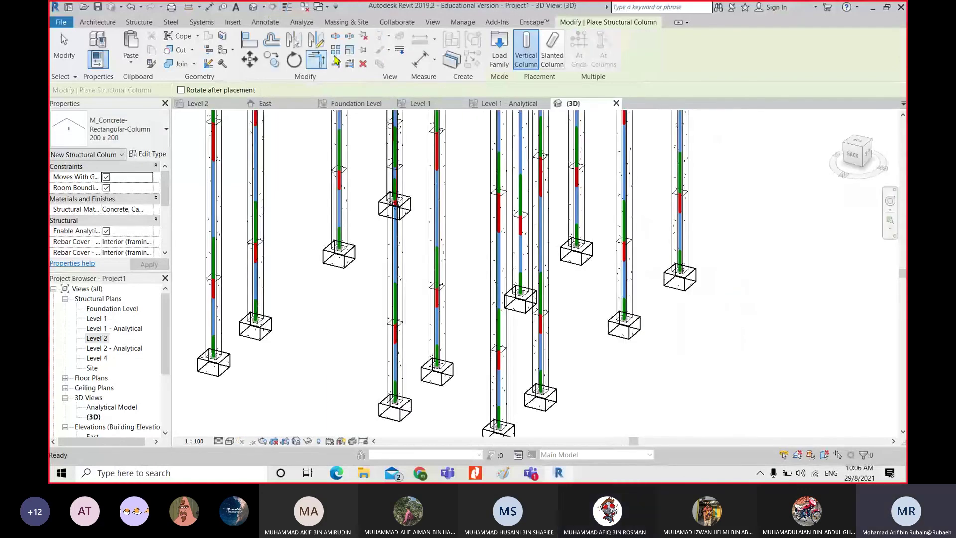
key(Escape)
key(Escape)
key(z)
key(f)
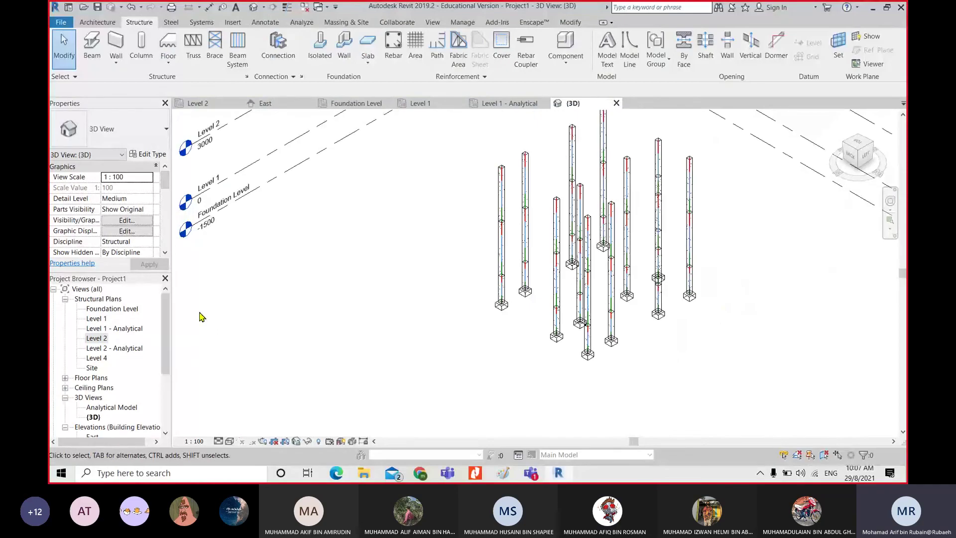